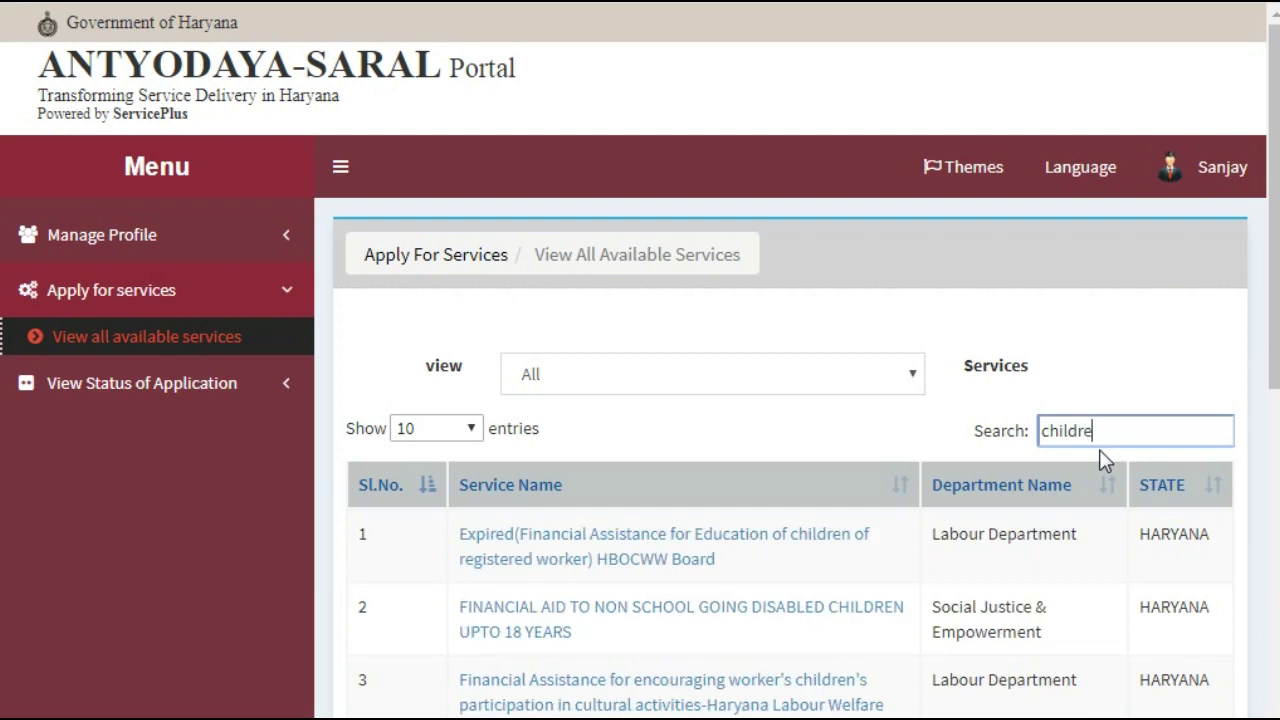
Open the Financial Assistance to Destitute Children service and proceed to its application form.
{"action": "scroll", "coordinate": [787, 560], "scroll_direction": "down", "scroll_amount": 4}
{"action": "scroll", "coordinate": [786, 560], "scroll_direction": "down", "scroll_amount": 3}
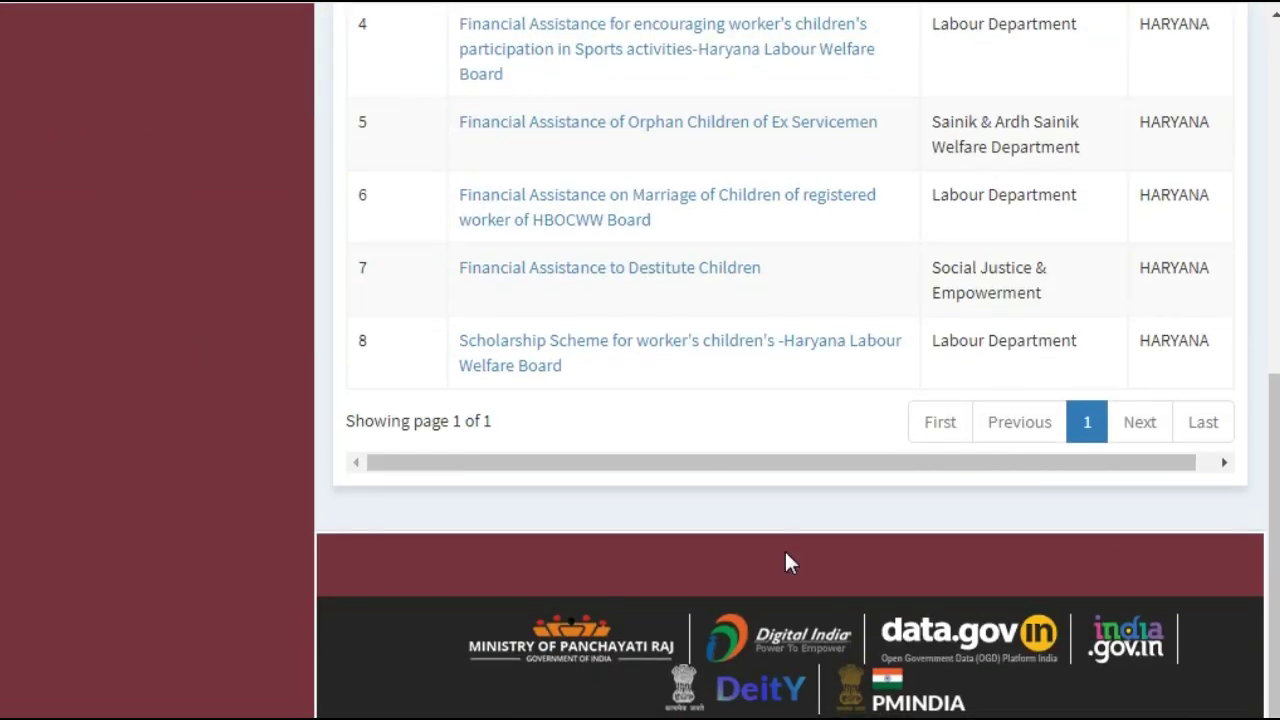
{"action": "scroll", "coordinate": [786, 560], "scroll_direction": "up", "scroll_amount": 1}
{"action": "scroll", "coordinate": [533, 490], "scroll_direction": "up", "scroll_amount": 1}
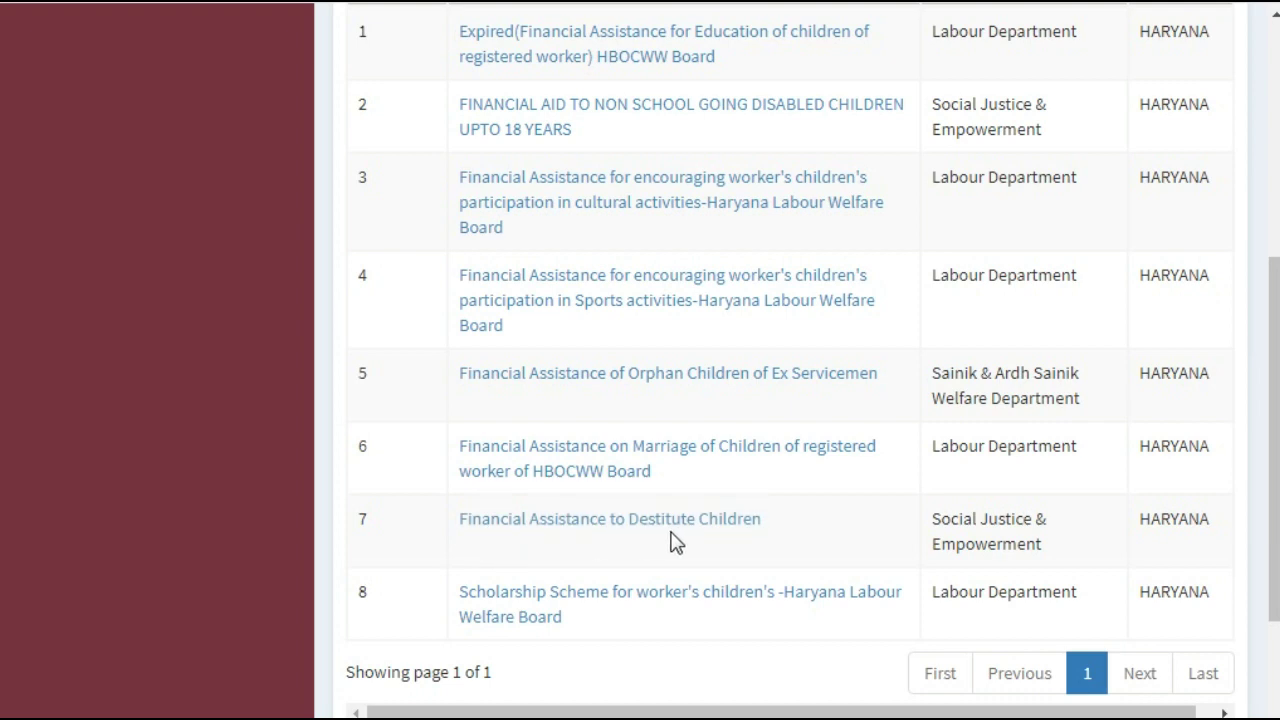
{"action": "left_click", "coordinate": [611, 519]}
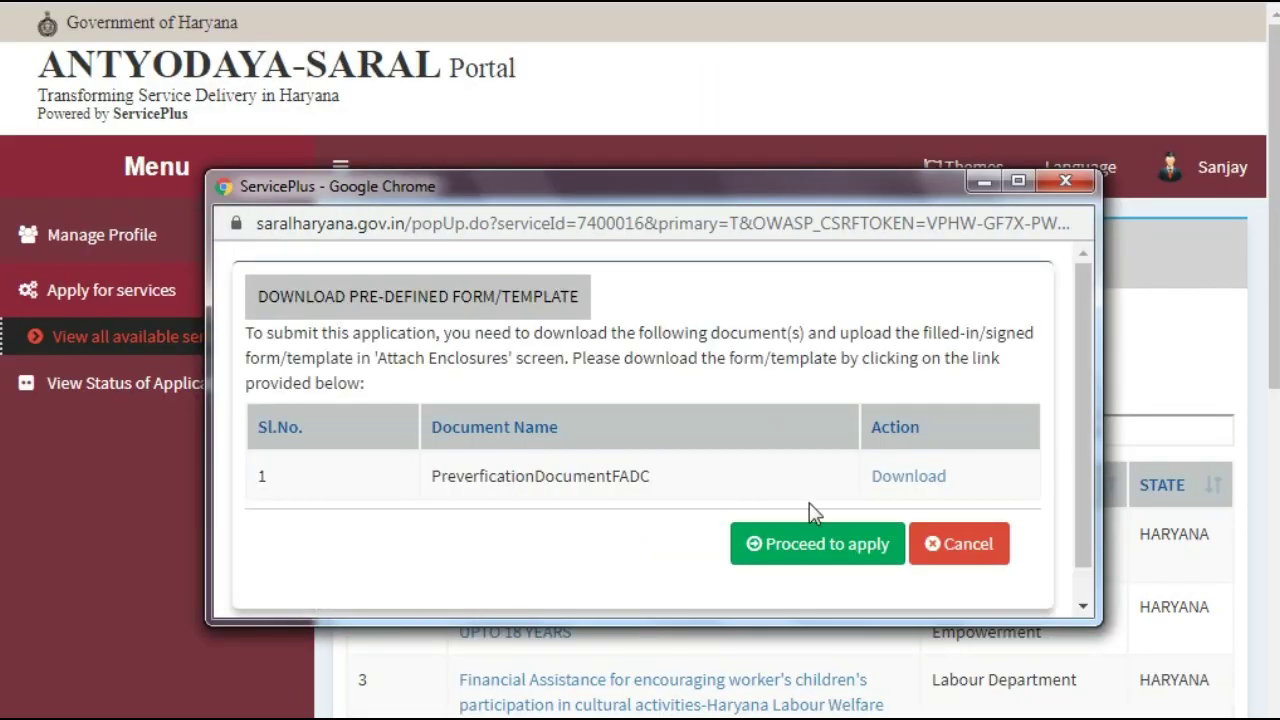
{"action": "left_click", "coordinate": [799, 553]}
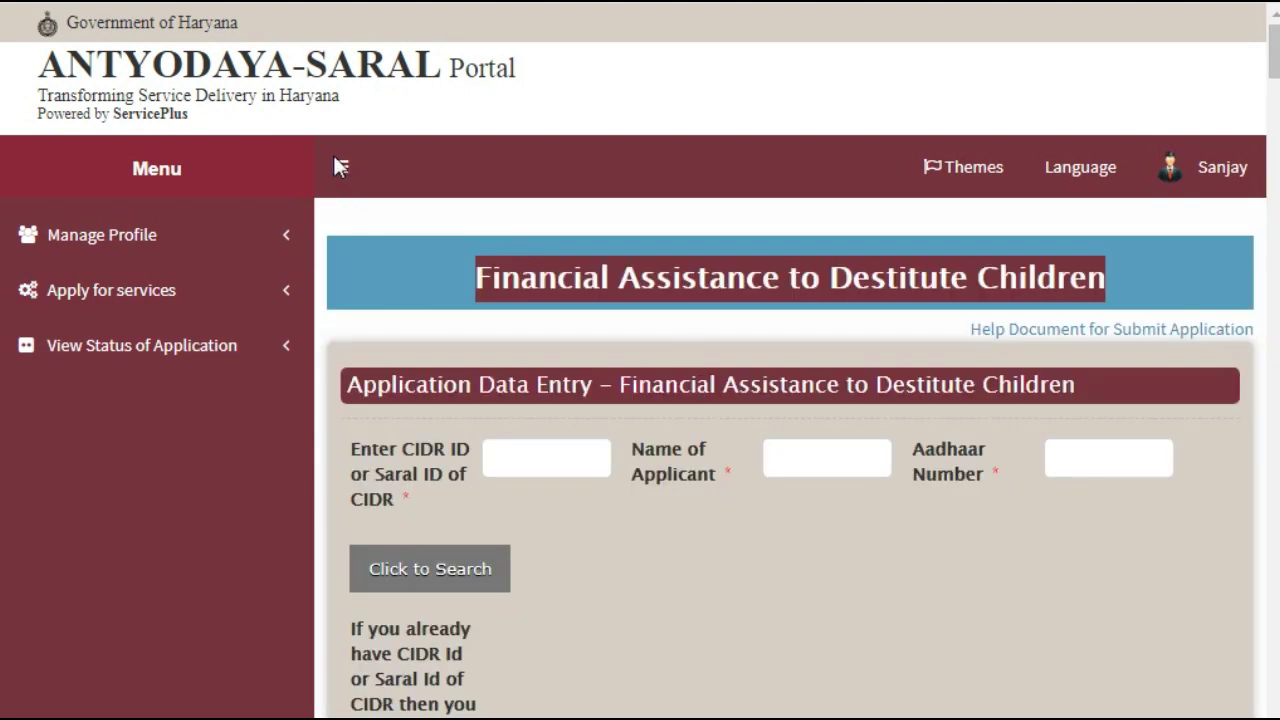
With the sidebar collapsed, enter the applicant's CIDR ID, name and Aadhaar number, then search.
{"action": "left_click", "coordinate": [340, 168]}
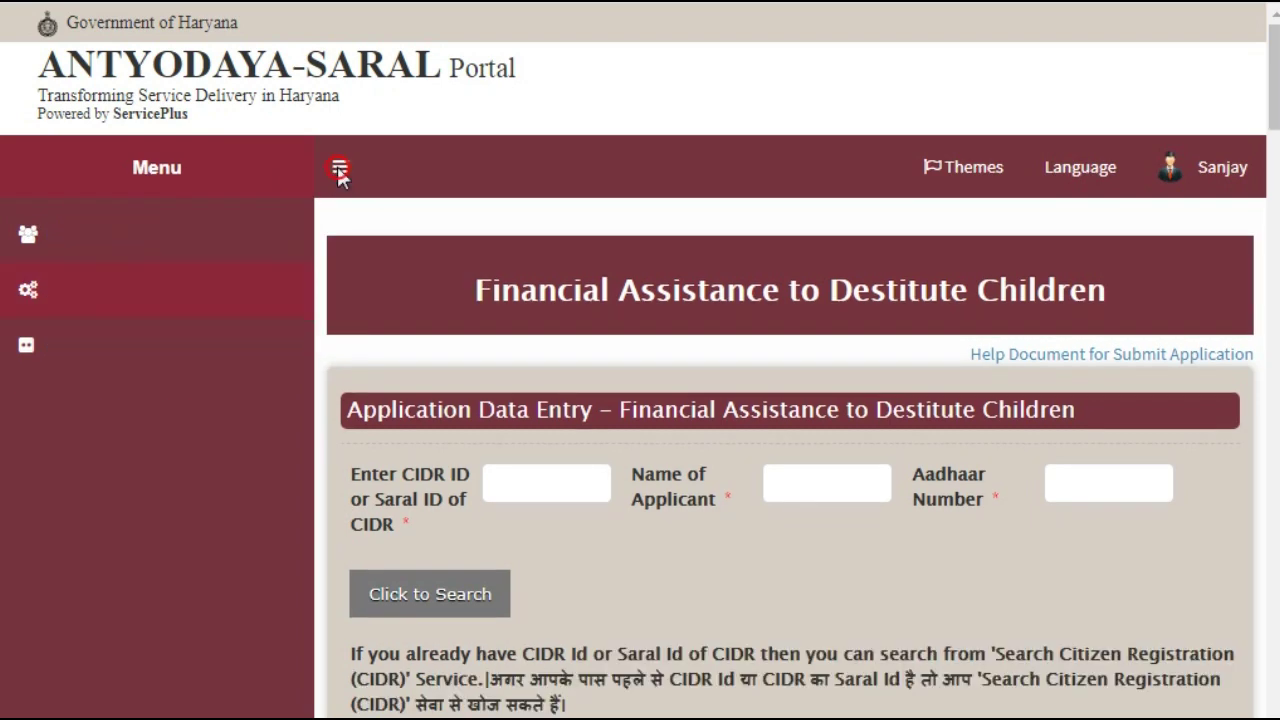
{"action": "scroll", "coordinate": [560, 438], "scroll_direction": "down", "scroll_amount": 1}
{"action": "scroll", "coordinate": [560, 440], "scroll_direction": "down", "scroll_amount": 2}
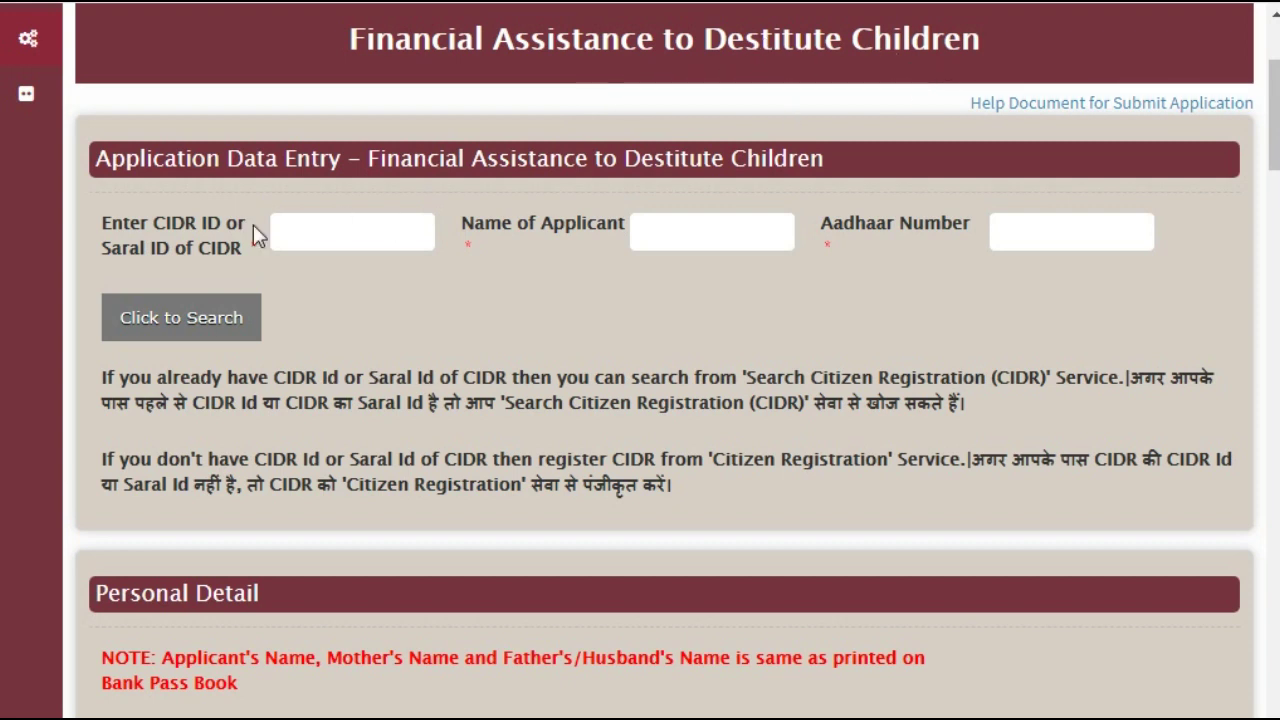
{"action": "left_click", "coordinate": [354, 227]}
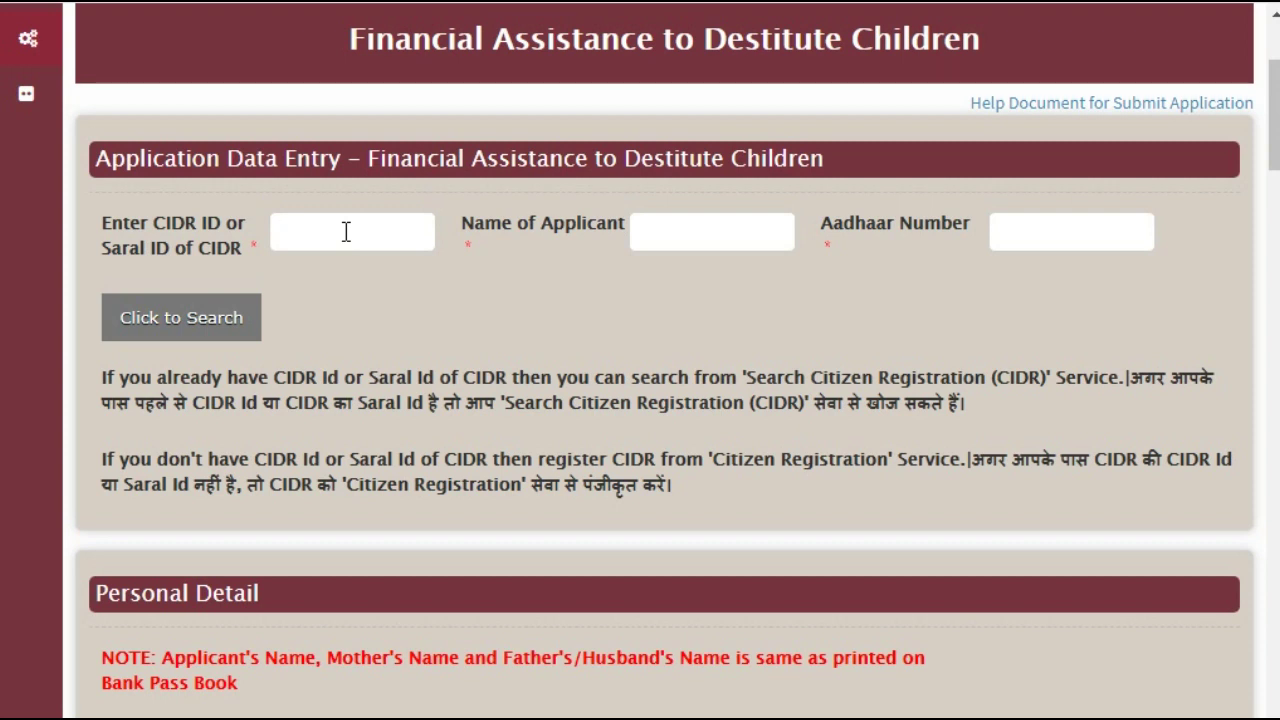
{"action": "type", "text": "HA"}
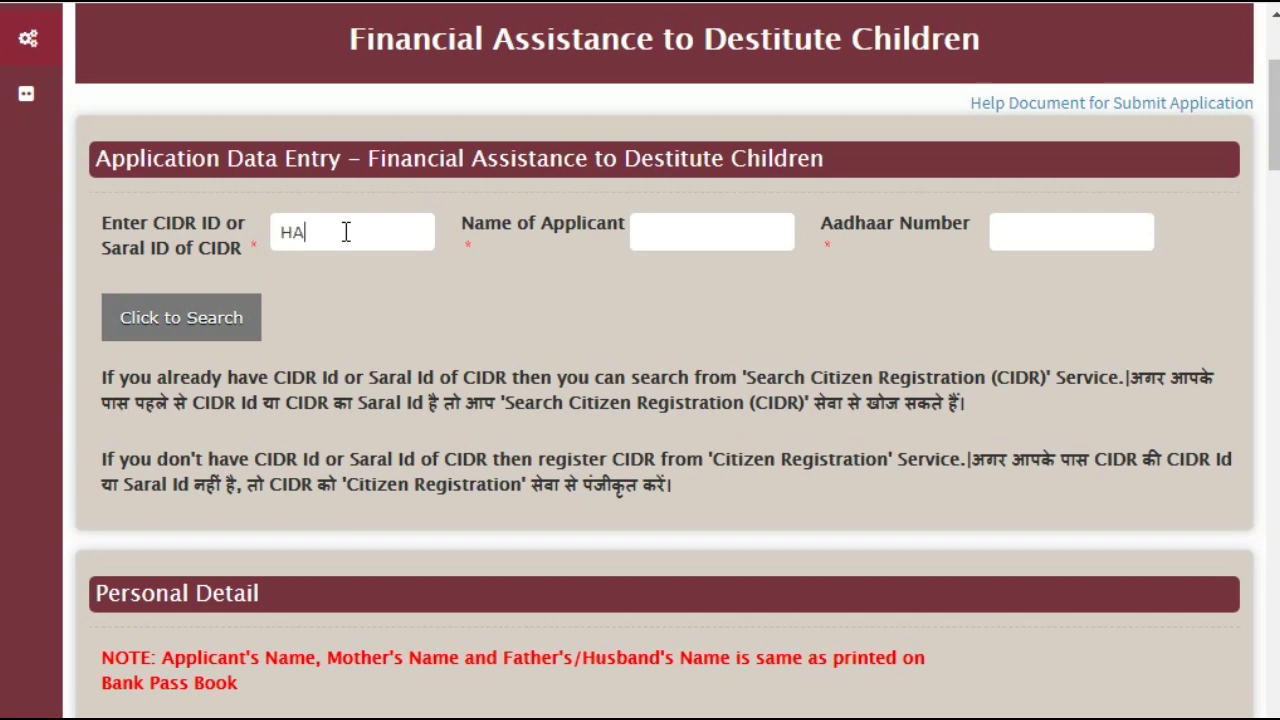
{"action": "type", "text": "0"}
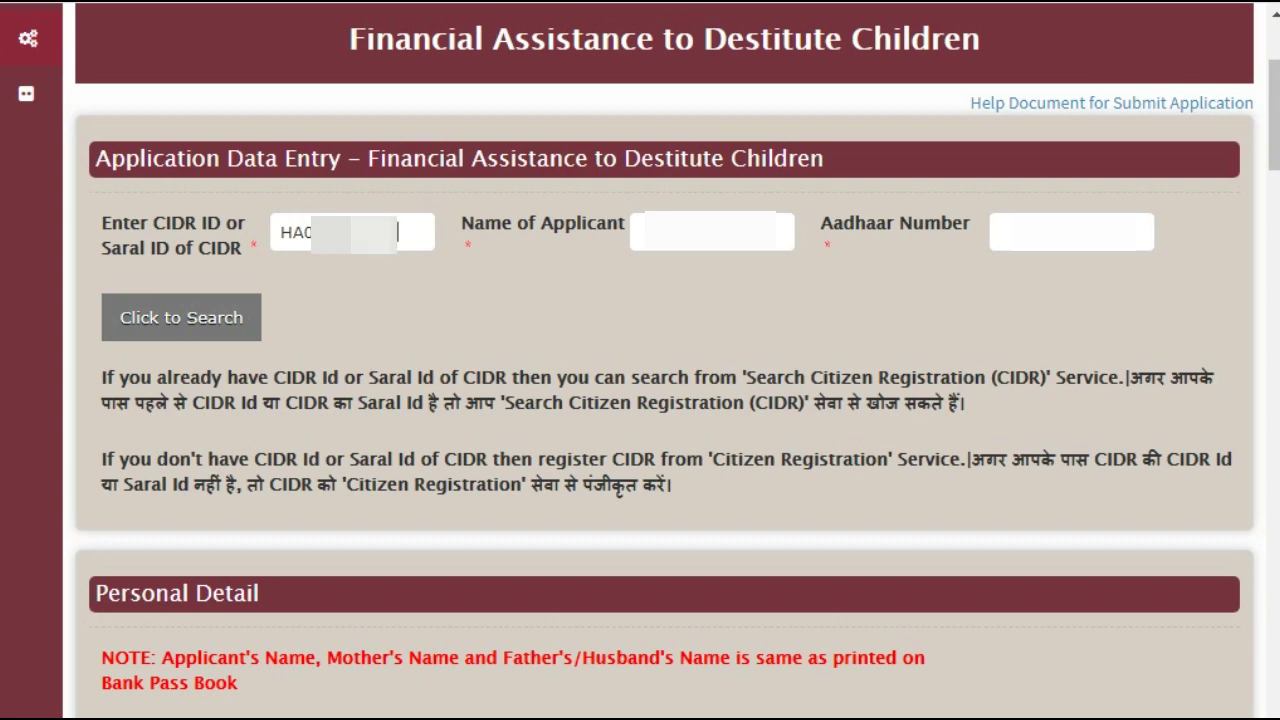
{"action": "type", "text": "8"}
{"action": "left_click", "coordinate": [641, 232]}
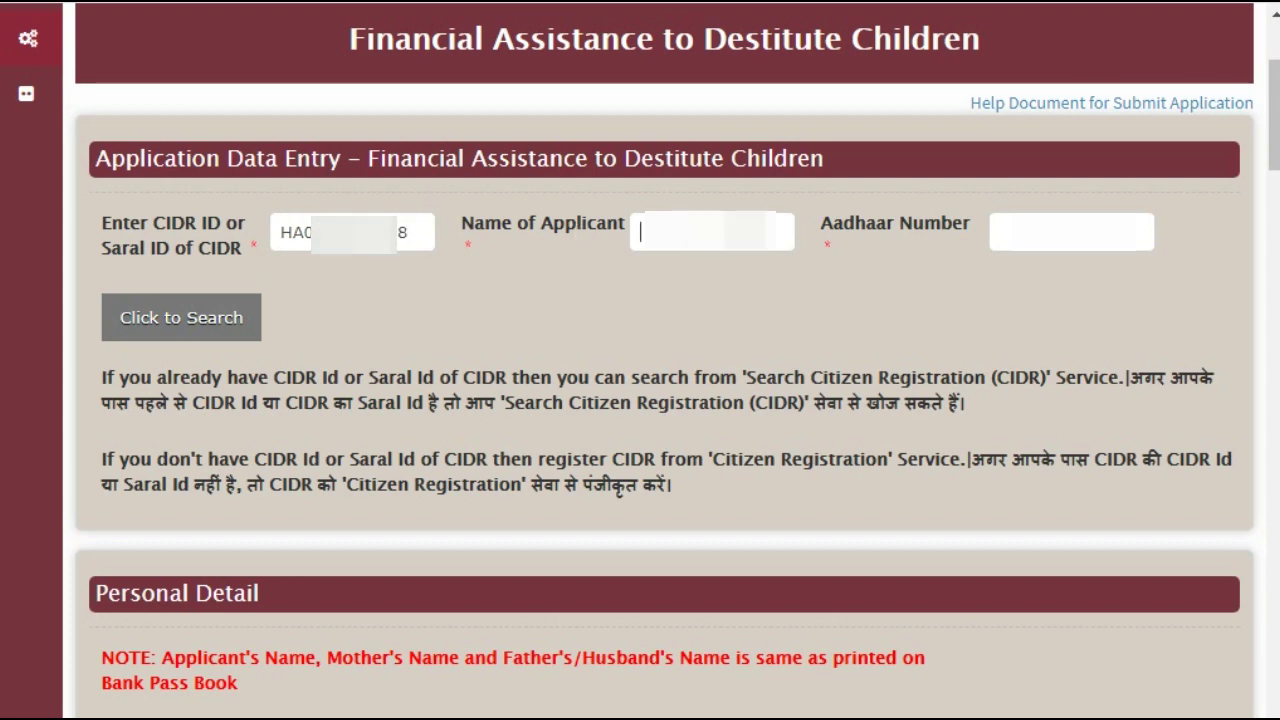
{"action": "type", "text": "A"}
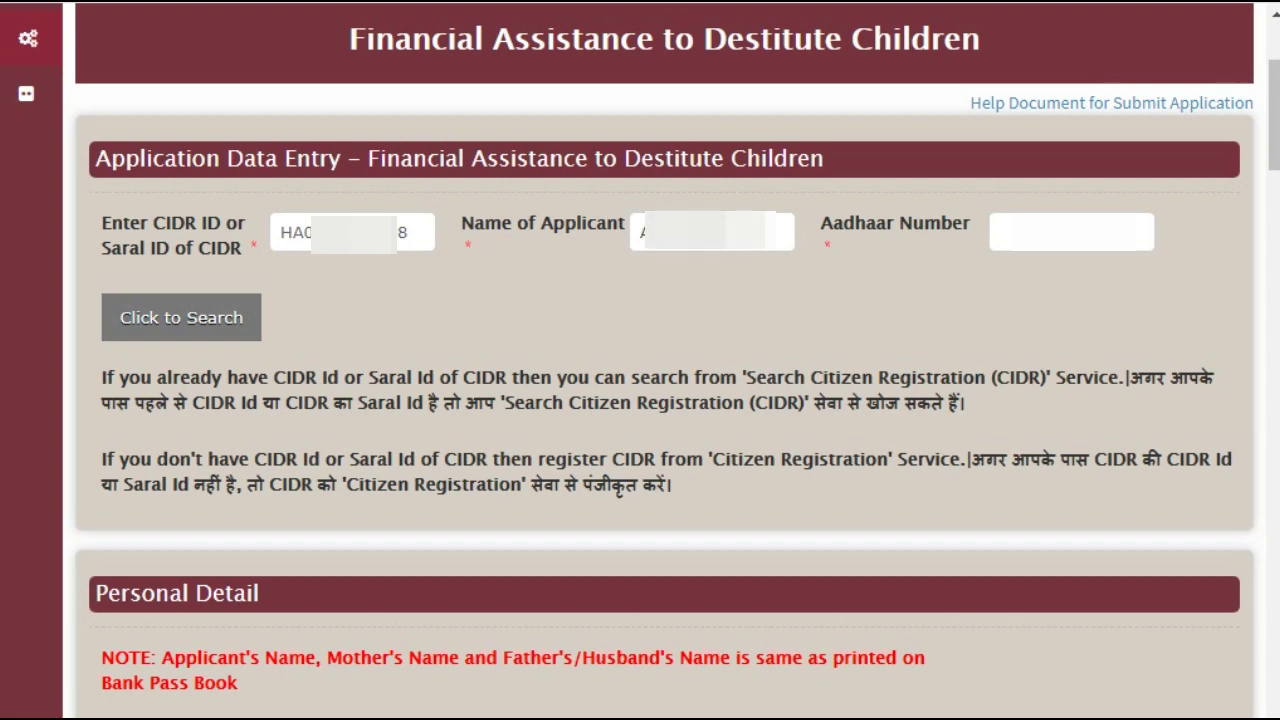
{"action": "left_click", "coordinate": [1034, 245]}
{"action": "type", "text": "83"}
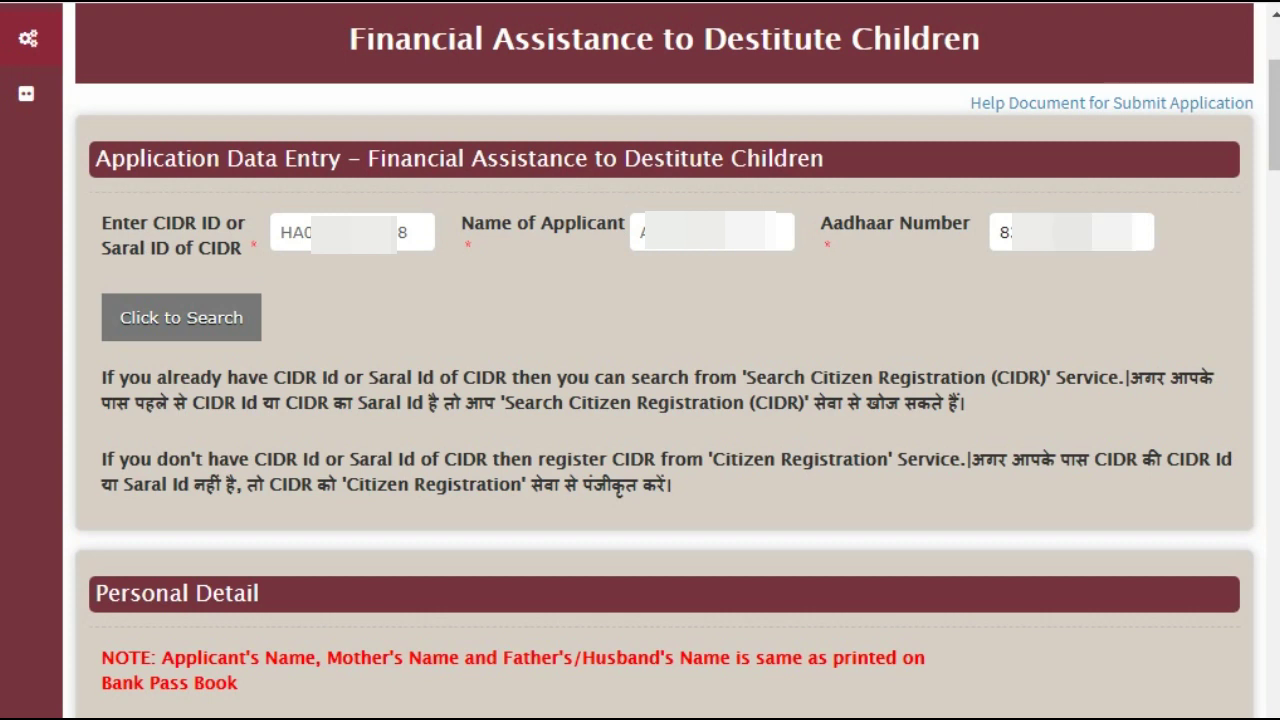
{"action": "left_click", "coordinate": [177, 321]}
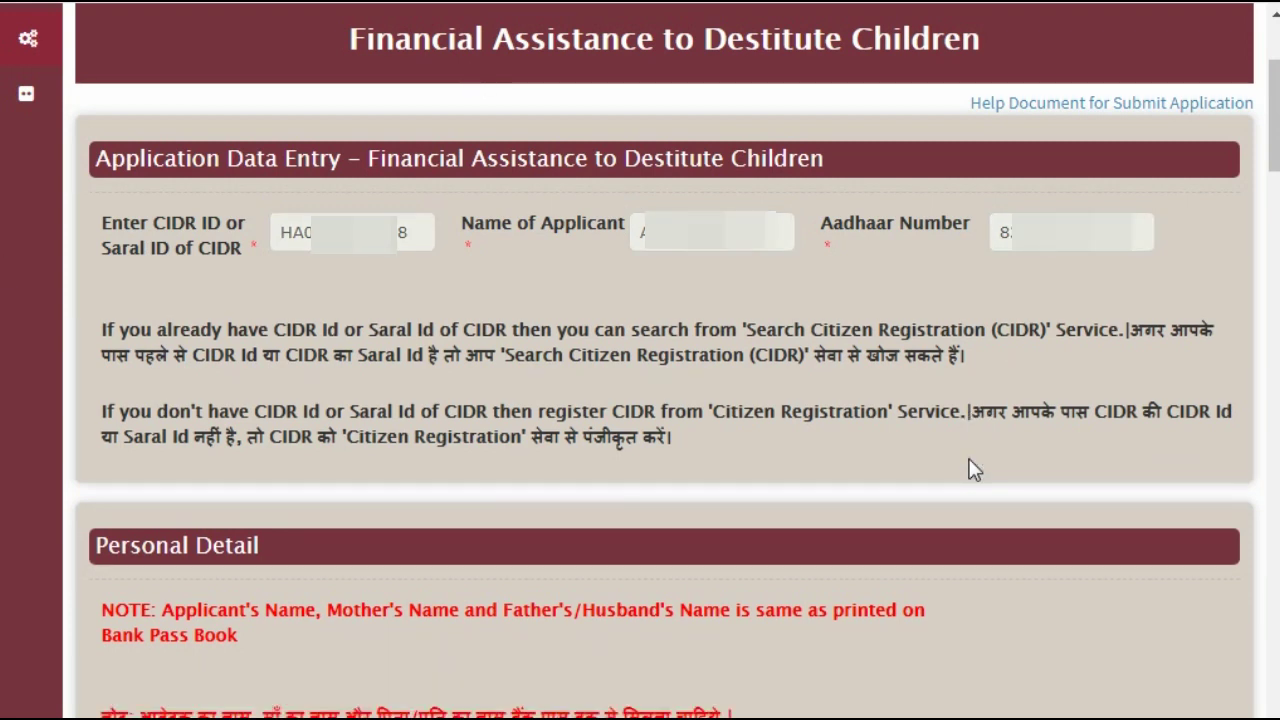
Enter 2 in No. of Children and fill the स्थाई पता and पत्राचार का पता boxes.
{"action": "scroll", "coordinate": [975, 470], "scroll_direction": "down", "scroll_amount": 7}
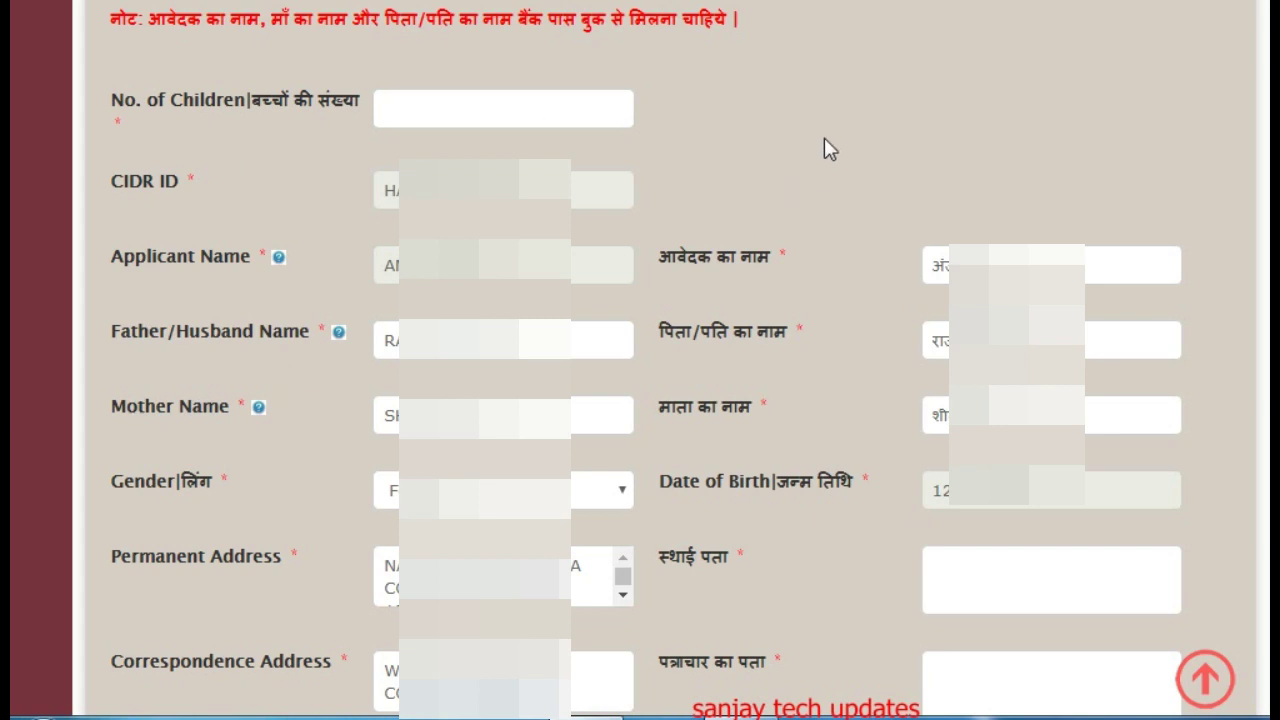
{"action": "left_click", "coordinate": [397, 112]}
{"action": "type", "text": "2"}
{"action": "left_click", "coordinate": [986, 571]}
{"action": "left_click", "coordinate": [950, 668]}
{"action": "left_click", "coordinate": [977, 574]}
{"action": "left_click", "coordinate": [966, 668]}
{"action": "left_click", "coordinate": [976, 583]}
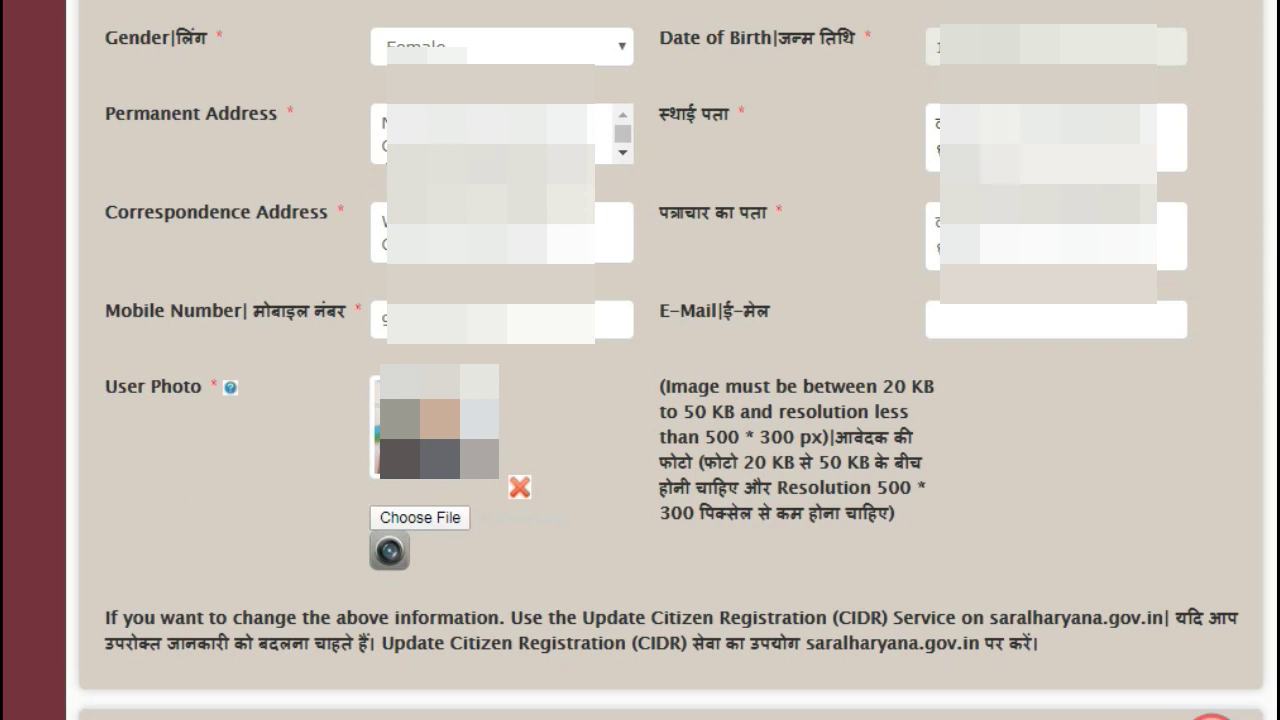
{"action": "scroll", "coordinate": [640, 360], "scroll_direction": "down", "scroll_amount": 5}
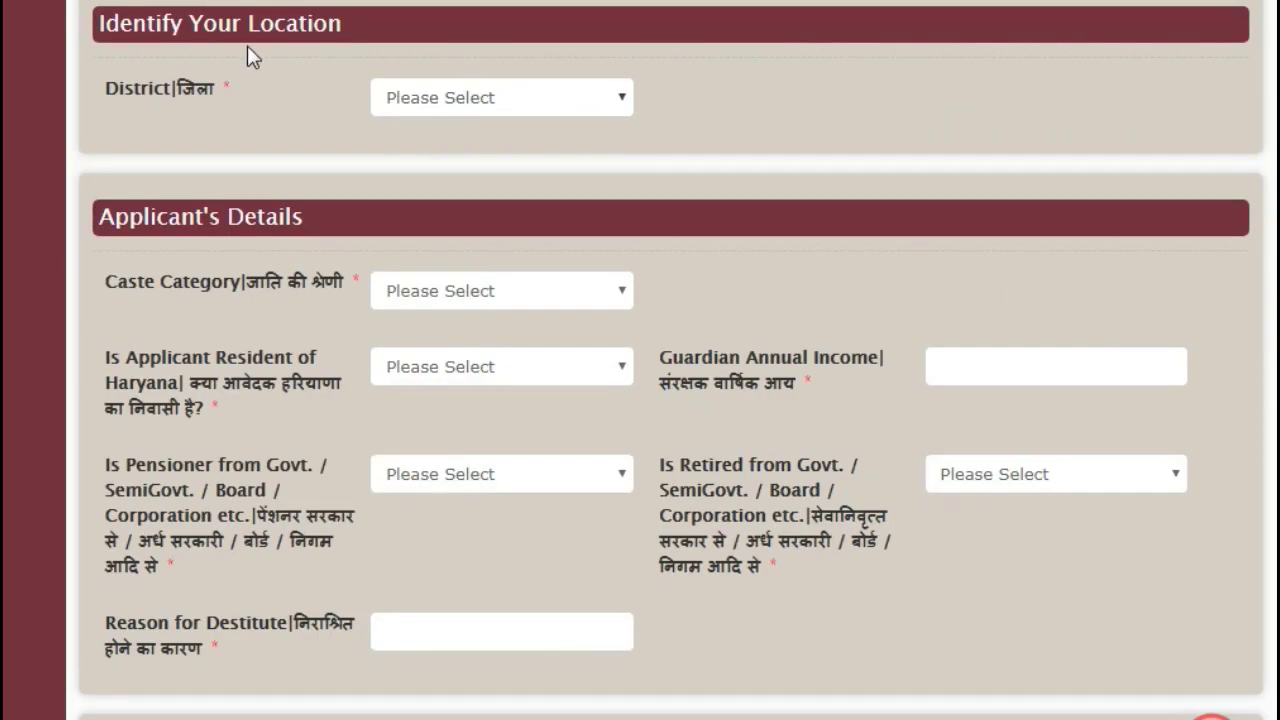
Set district JIND, tehsil SAFIDON, area Urban and city Safidon in Identify Your Location.
{"action": "left_click", "coordinate": [480, 100]}
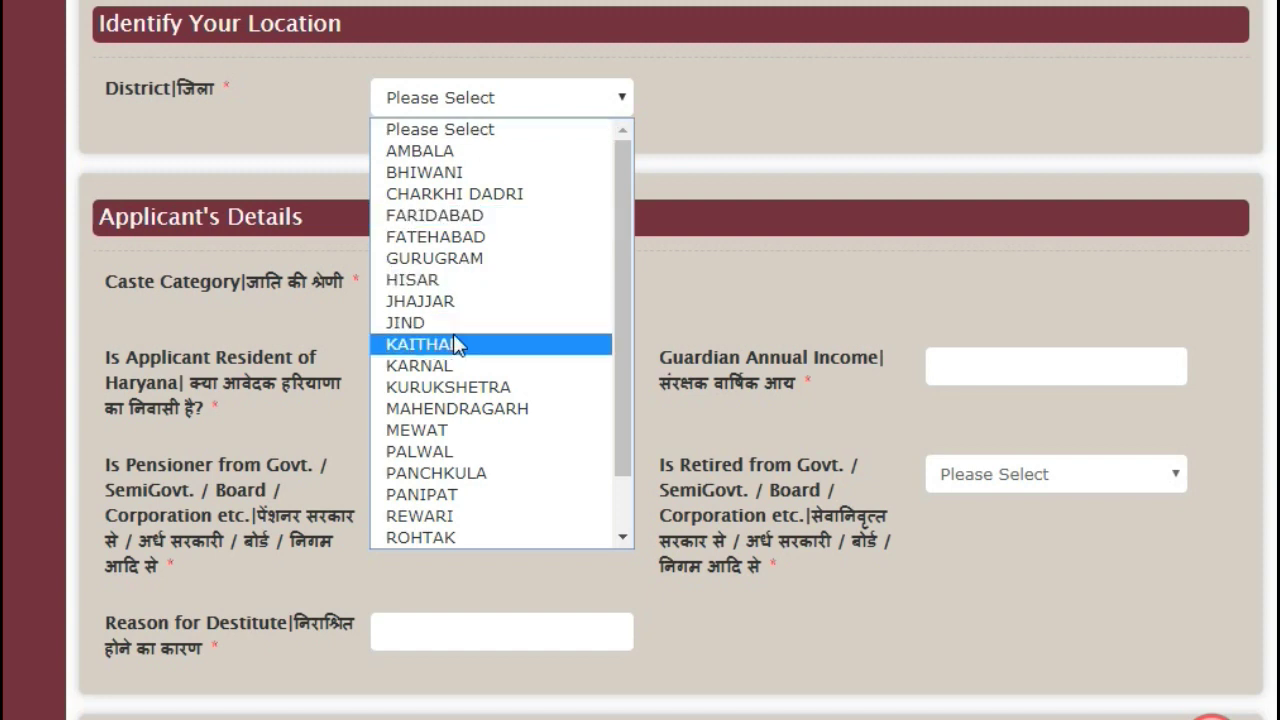
{"action": "key", "text": "Return"}
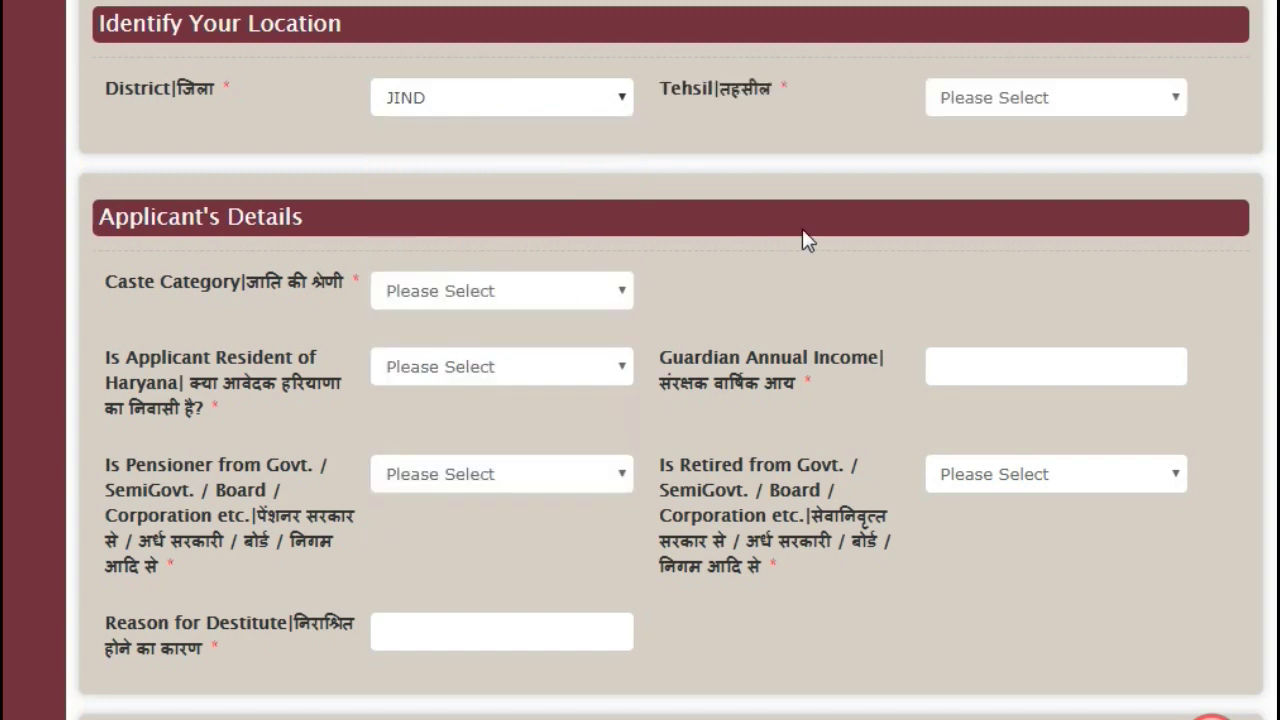
{"action": "left_click", "coordinate": [1034, 100]}
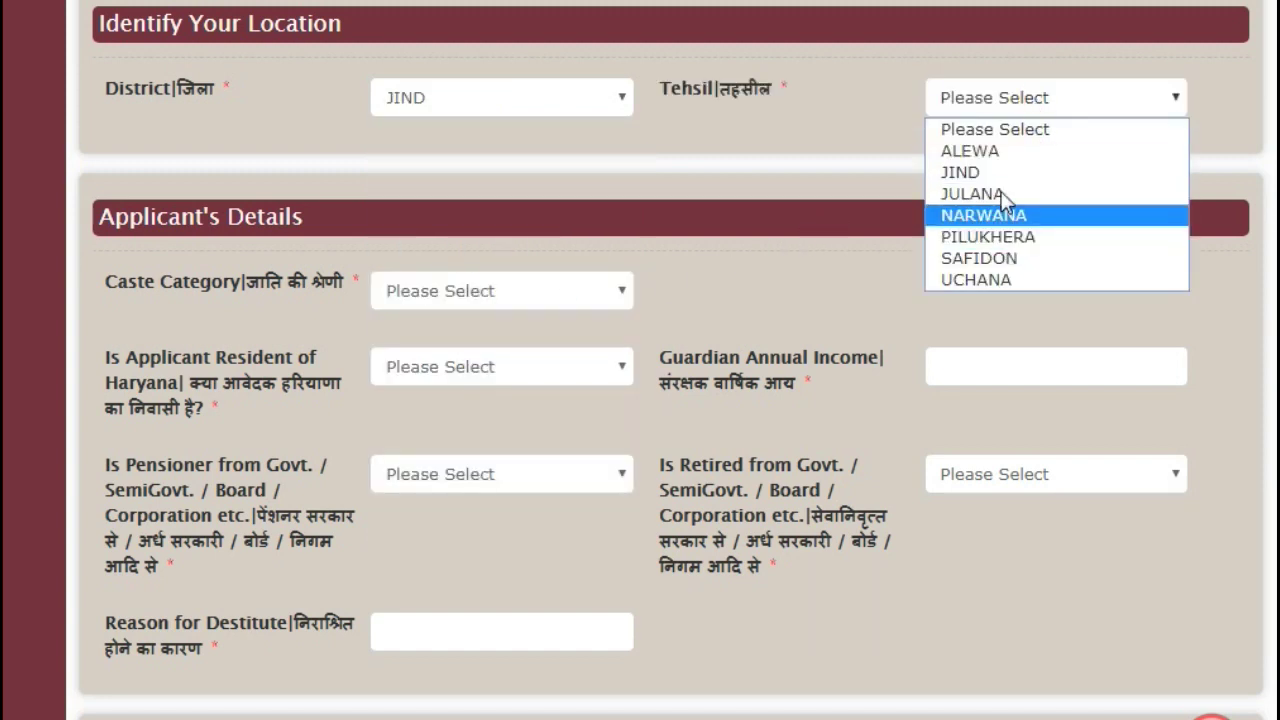
{"action": "left_click", "coordinate": [1003, 258]}
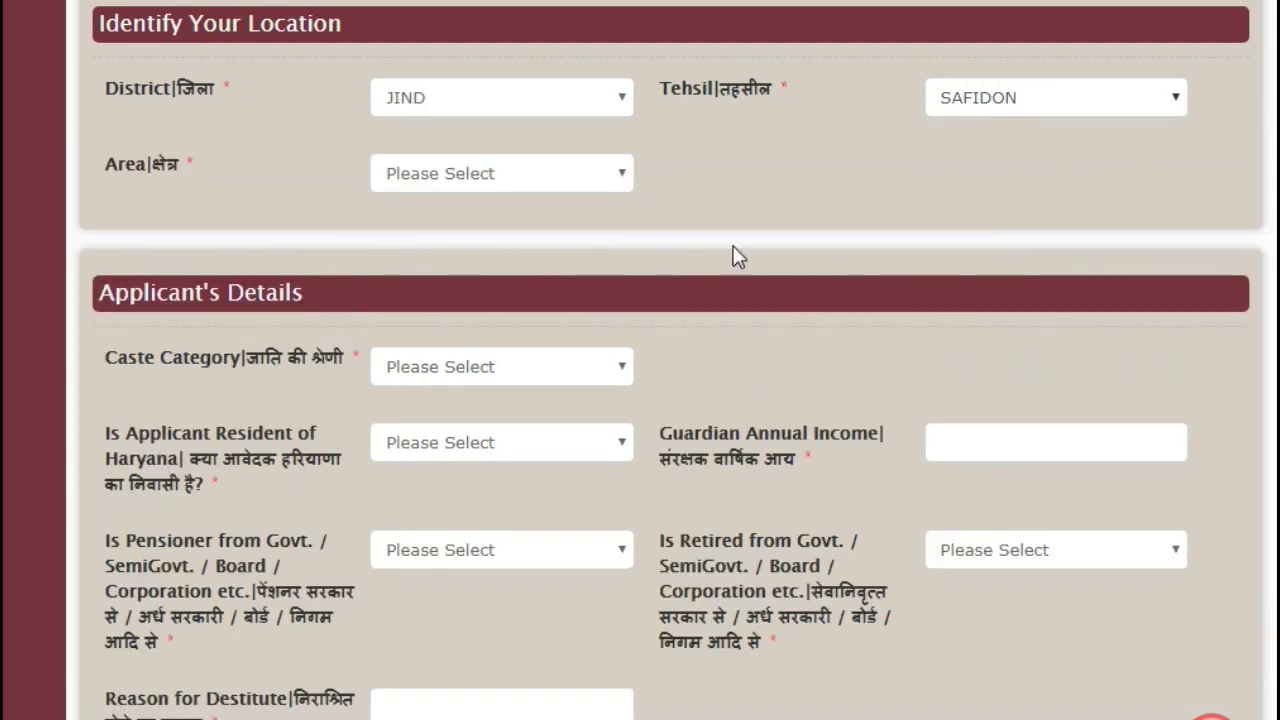
{"action": "left_click", "coordinate": [447, 172]}
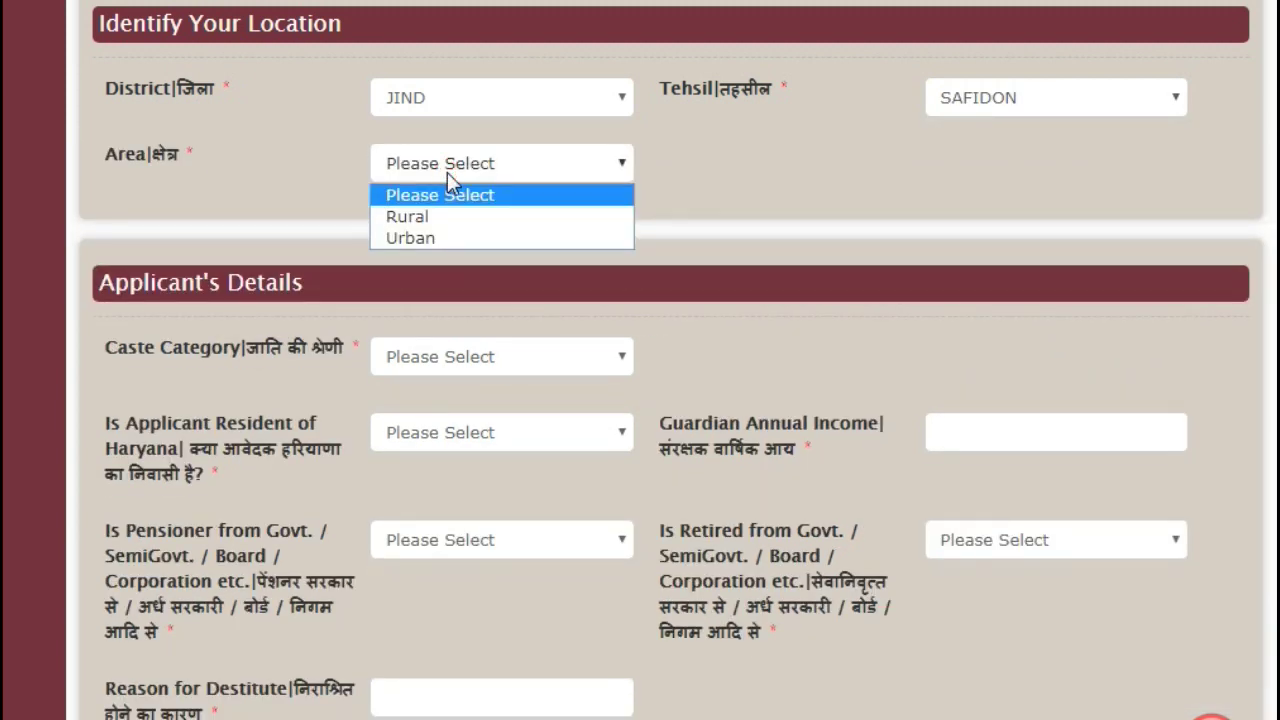
{"action": "left_click", "coordinate": [408, 240]}
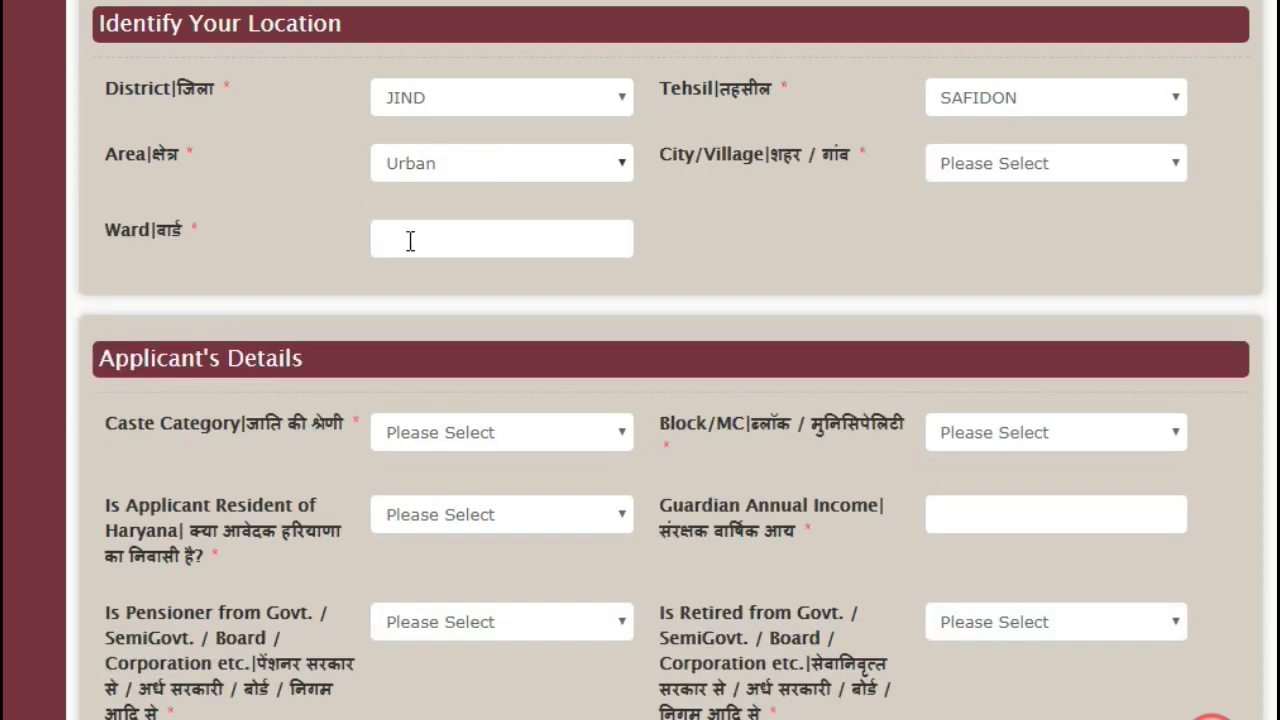
{"action": "left_click", "coordinate": [980, 165]}
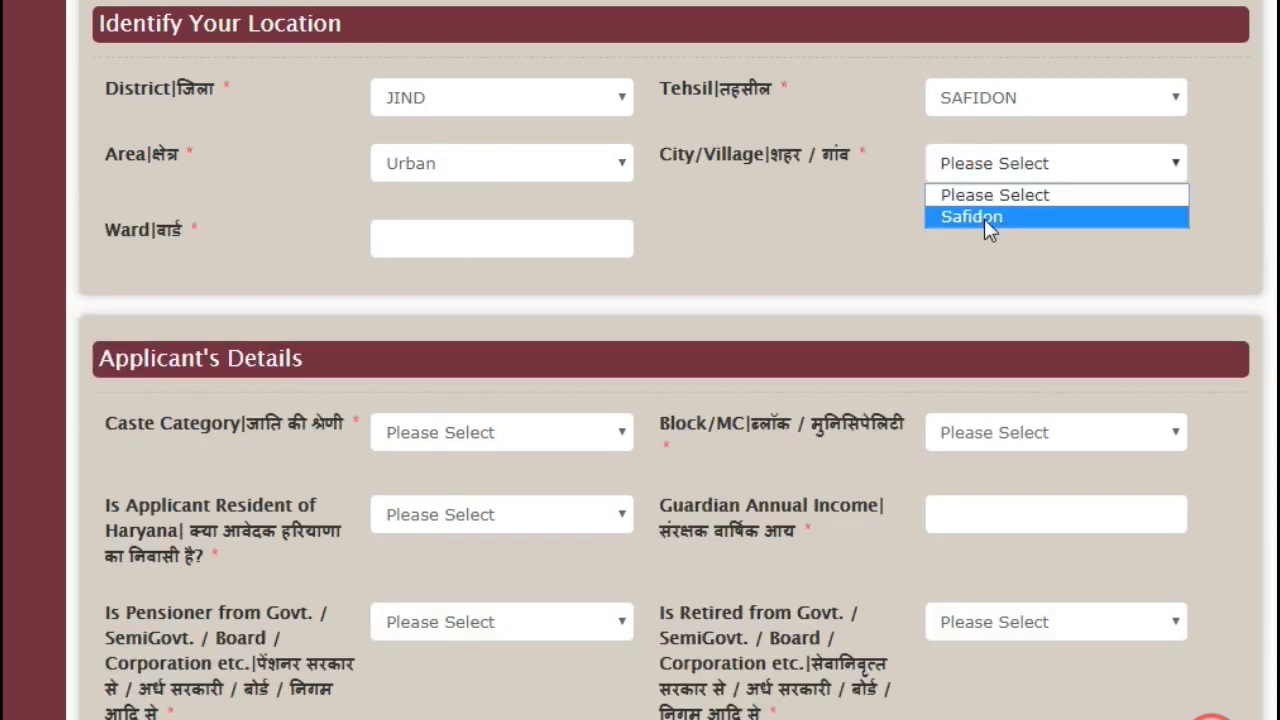
{"action": "left_click", "coordinate": [984, 219]}
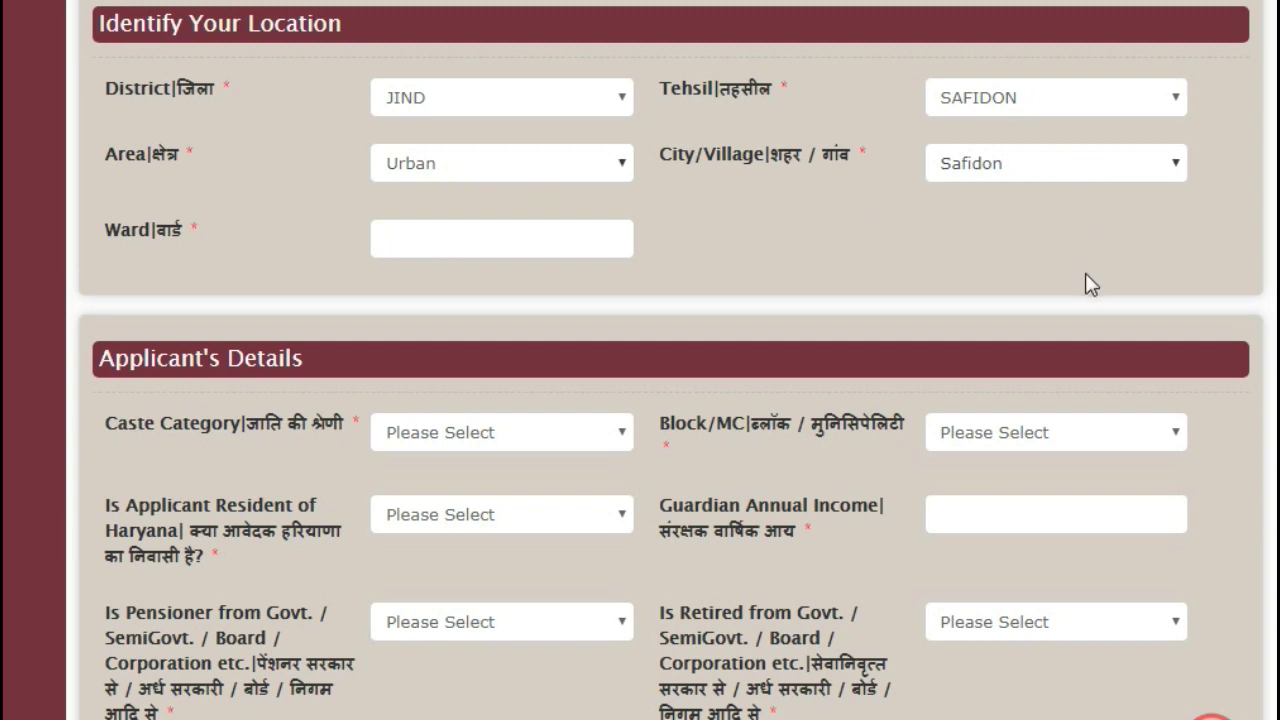
Enter ward 10, turn off Hindi transliteration input and remove the stray character.
{"action": "left_click", "coordinate": [480, 238]}
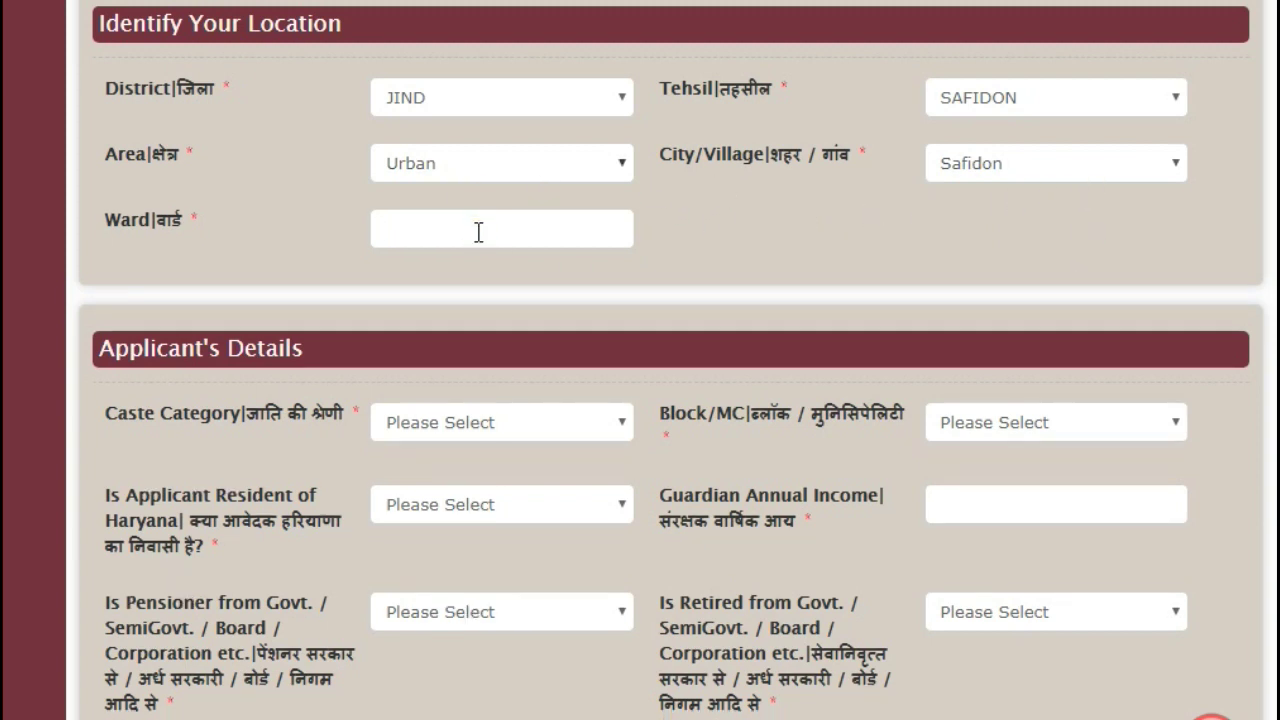
{"action": "type", "text": "10"}
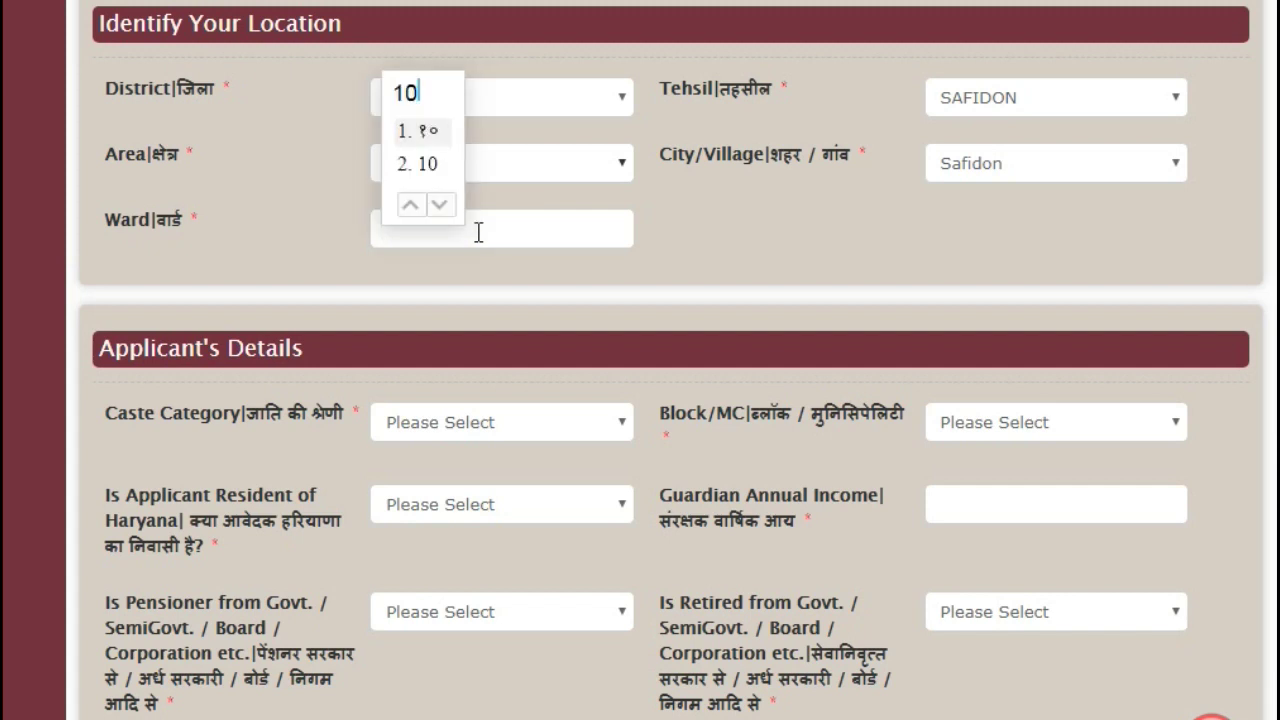
{"action": "left_click", "coordinate": [414, 163]}
{"action": "left_click", "coordinate": [1118, 3]}
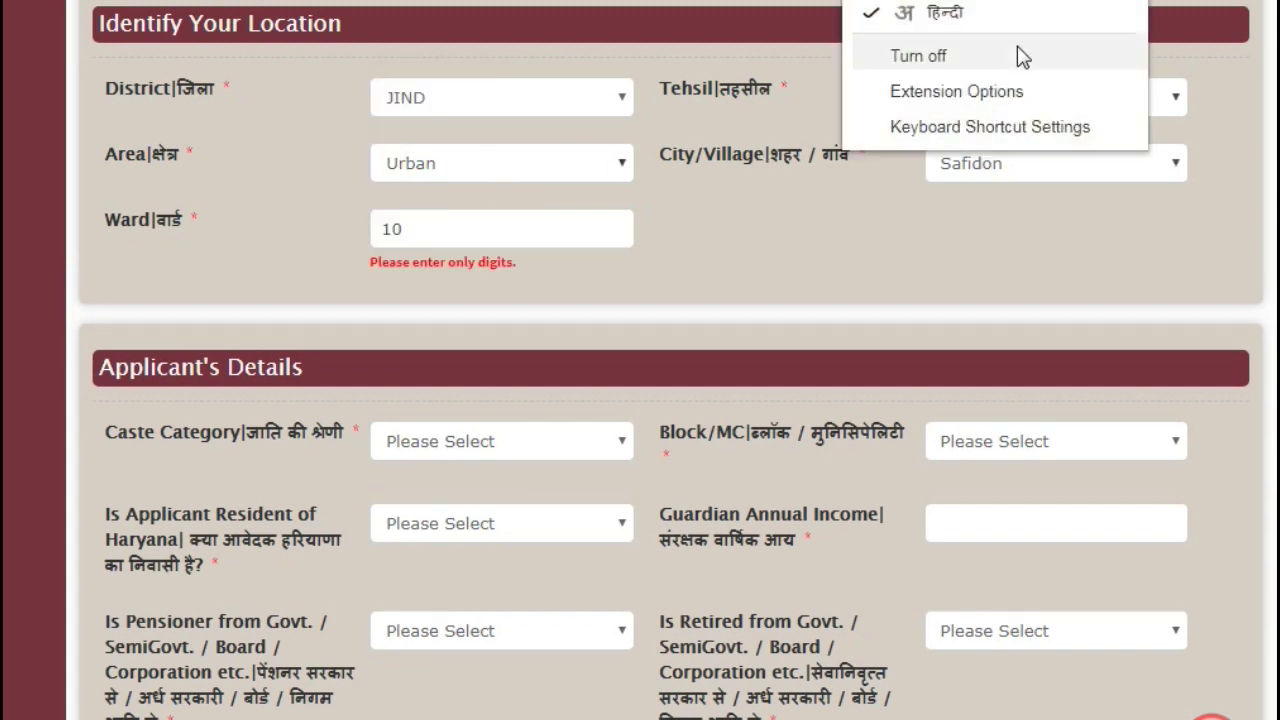
{"action": "left_click", "coordinate": [930, 56]}
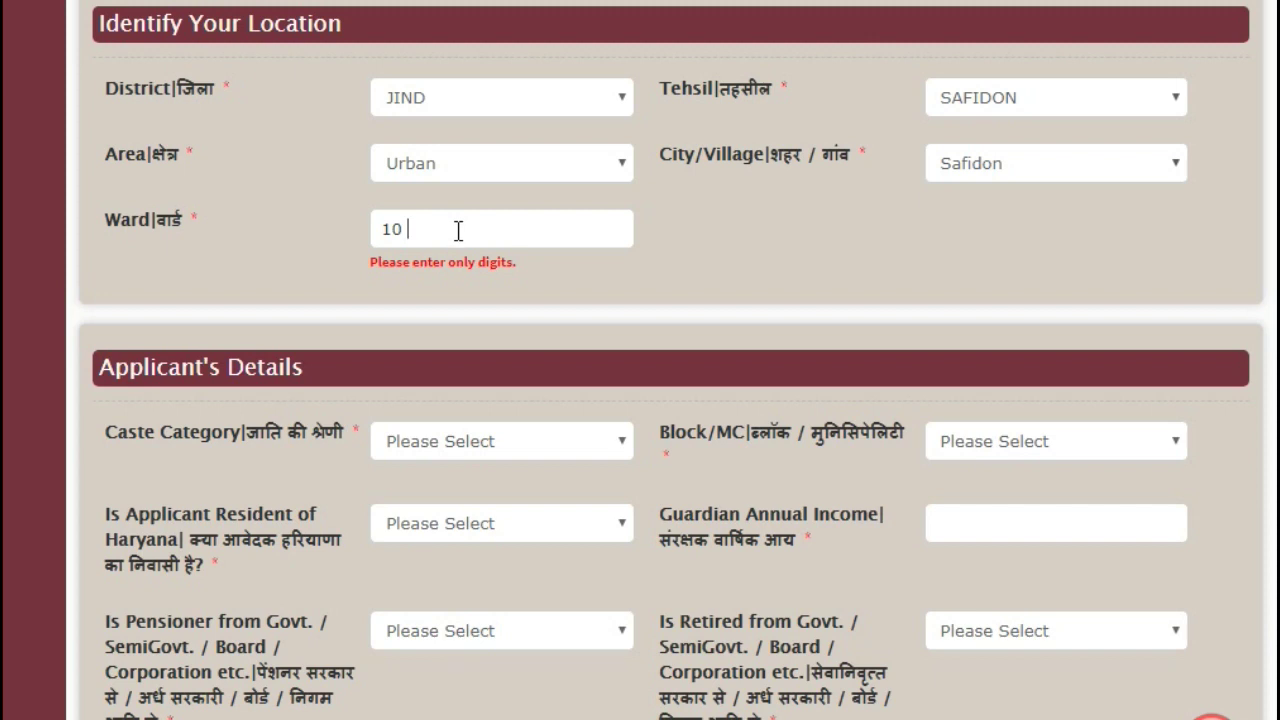
{"action": "key", "text": "BackSpace"}
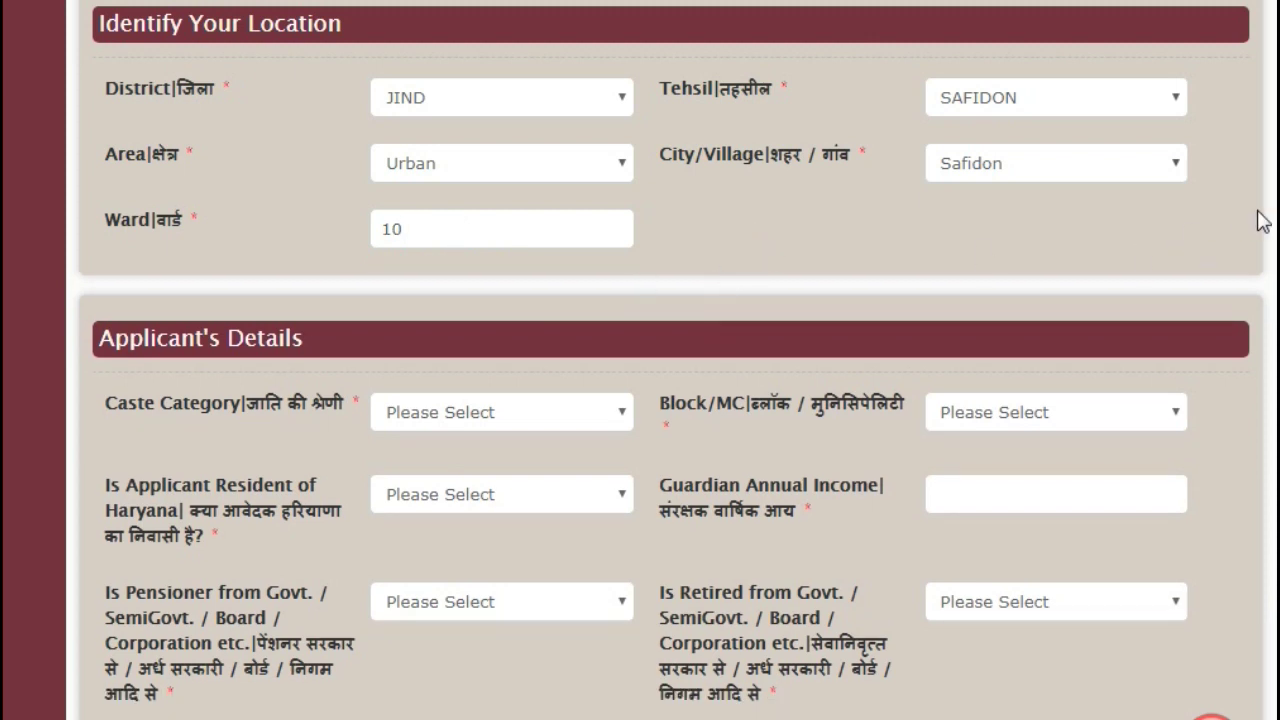
{"action": "scroll", "coordinate": [1265, 378], "scroll_direction": "down", "scroll_amount": 3}
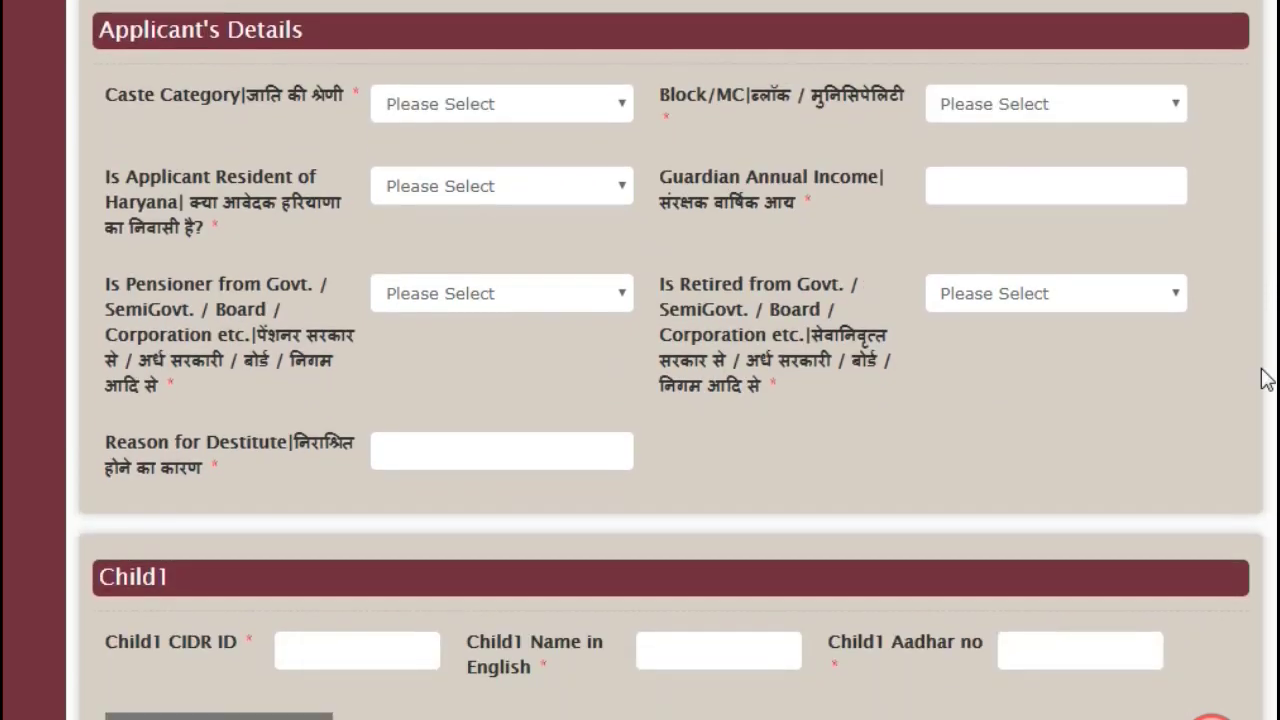
Choose General caste, Safidon block, Haryana resident Yes, and enter 10000 as annual income.
{"action": "left_click", "coordinate": [450, 110]}
{"action": "left_click", "coordinate": [443, 160]}
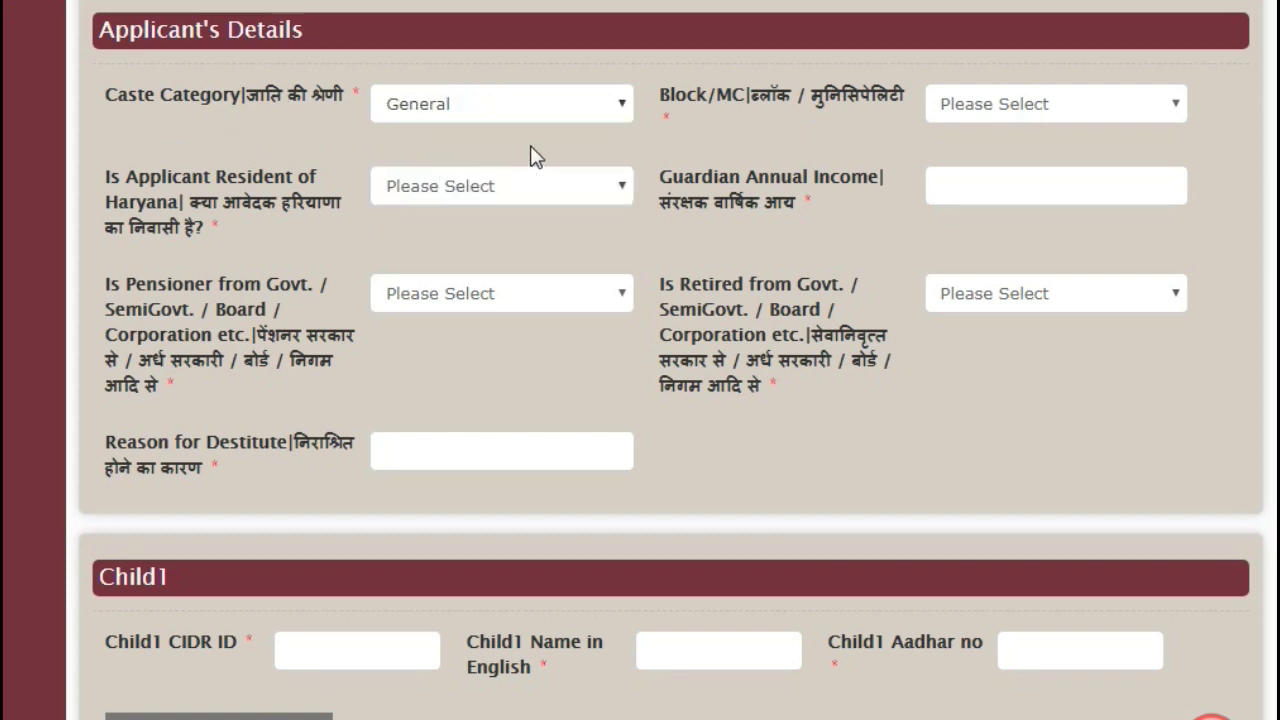
{"action": "left_click", "coordinate": [973, 110]}
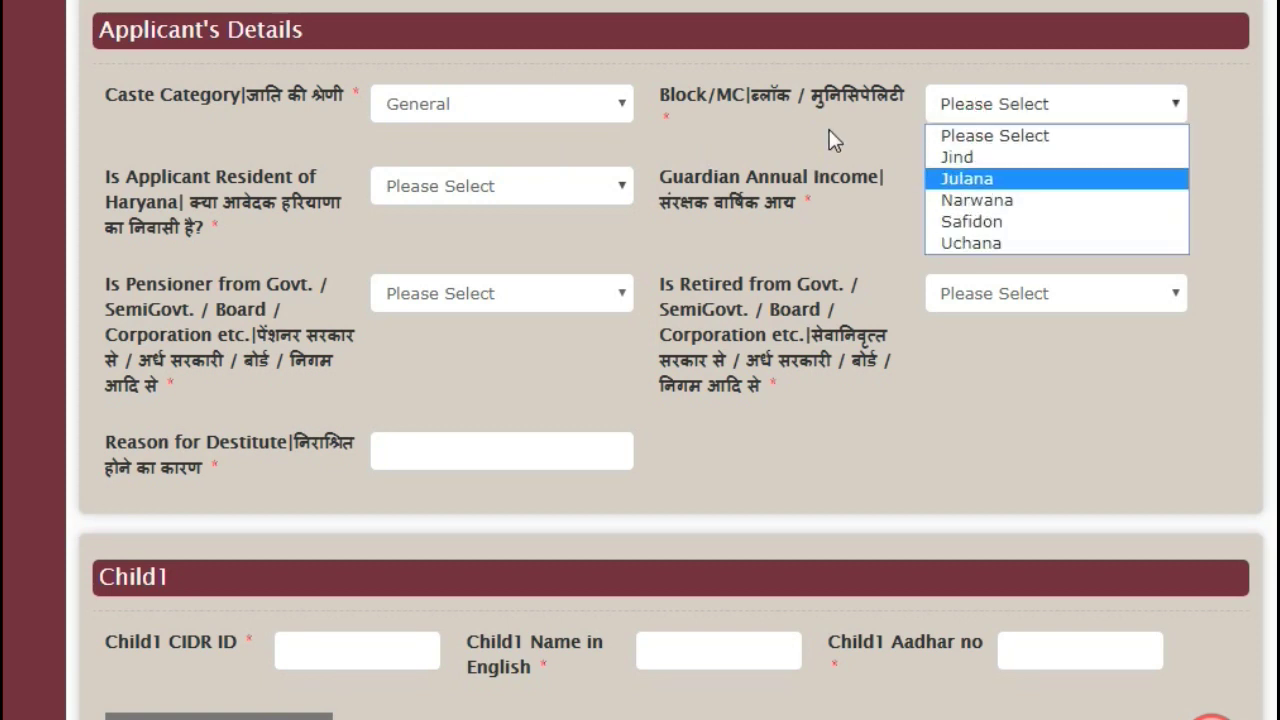
{"action": "left_click", "coordinate": [1000, 221]}
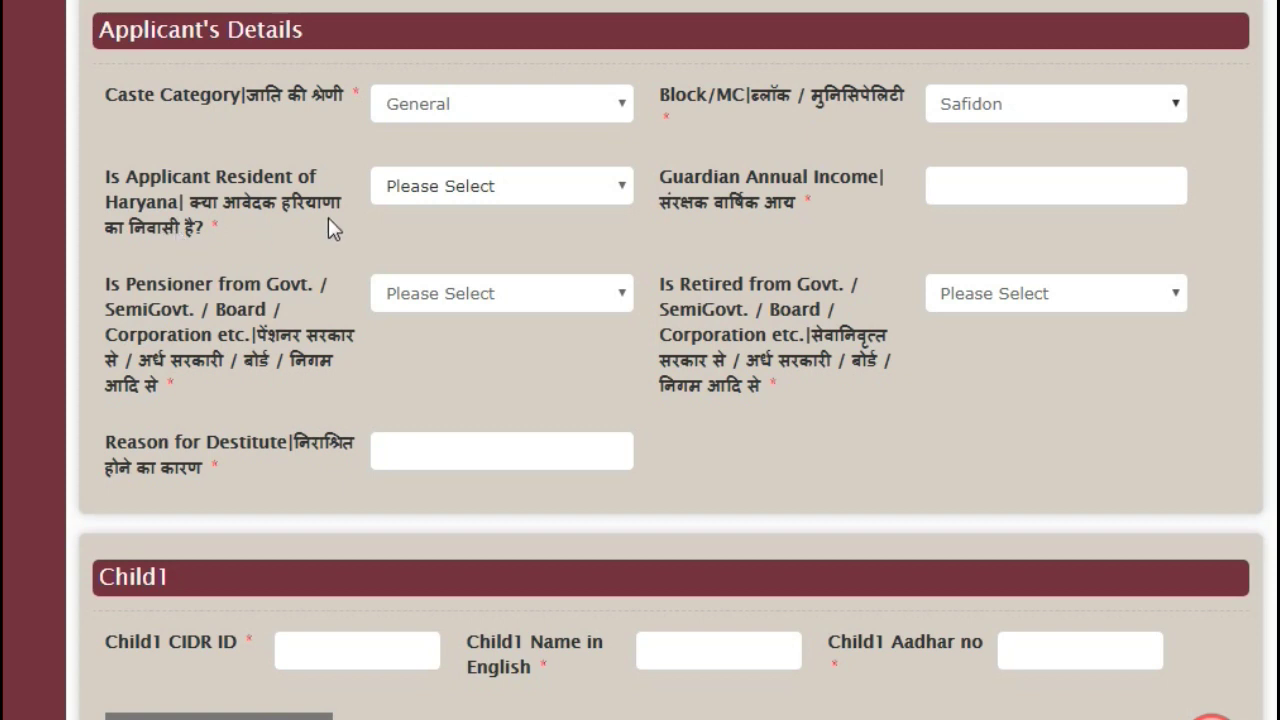
{"action": "left_click", "coordinate": [461, 189]}
{"action": "left_click", "coordinate": [451, 238]}
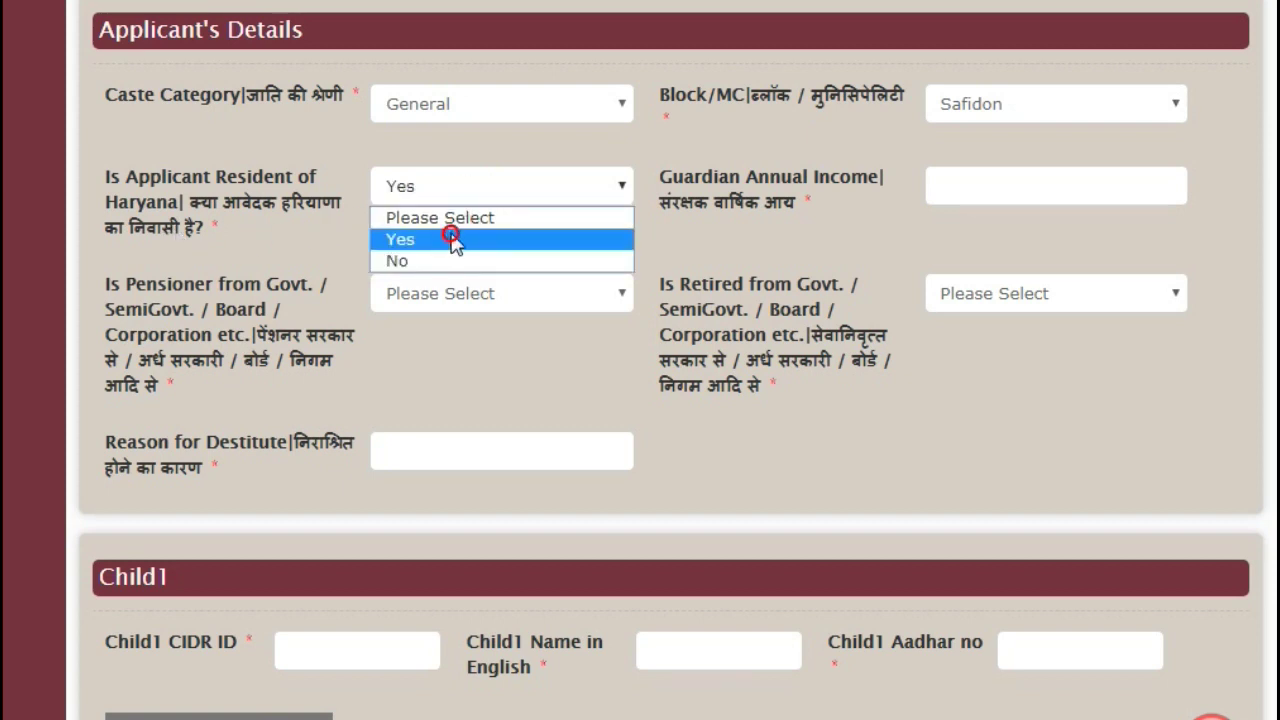
{"action": "left_click", "coordinate": [954, 184]}
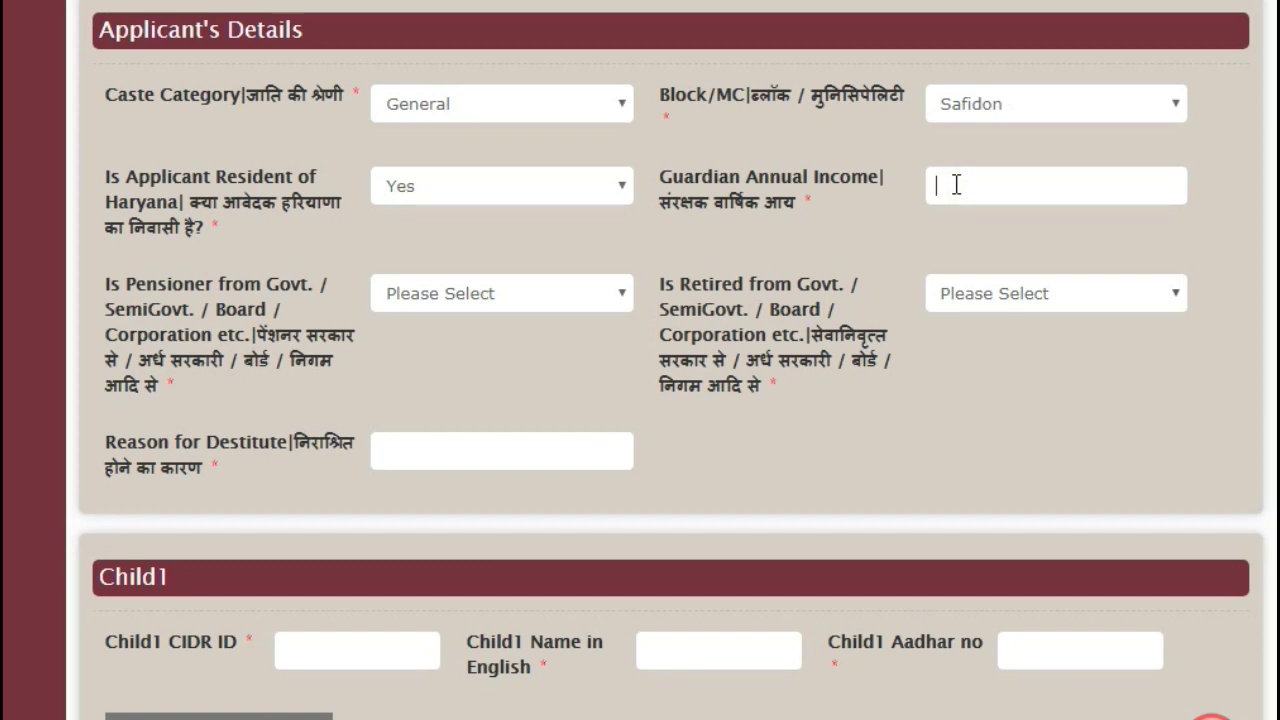
{"action": "type", "text": "10000"}
{"action": "left_click", "coordinate": [921, 225]}
Answer No for pensioner and retired, and enter 'HUSBAND DEATH' as the destitution reason.
{"action": "left_click", "coordinate": [473, 298]}
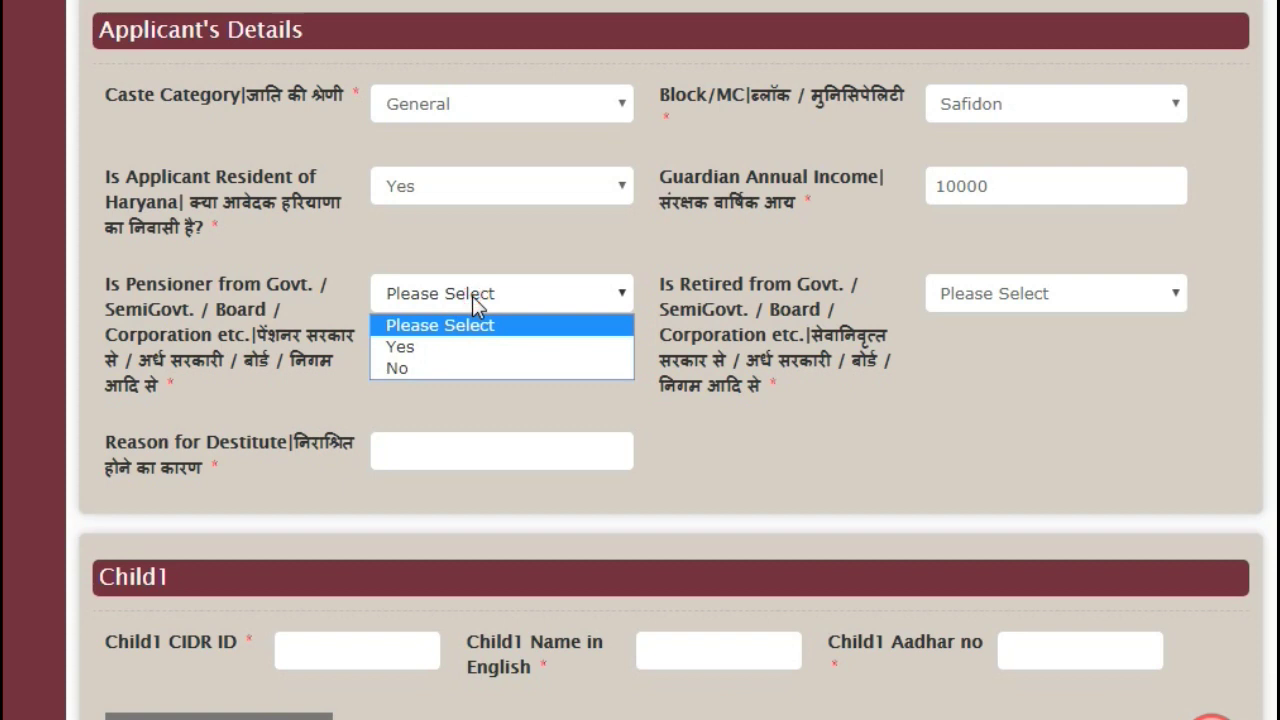
{"action": "left_click", "coordinate": [475, 367]}
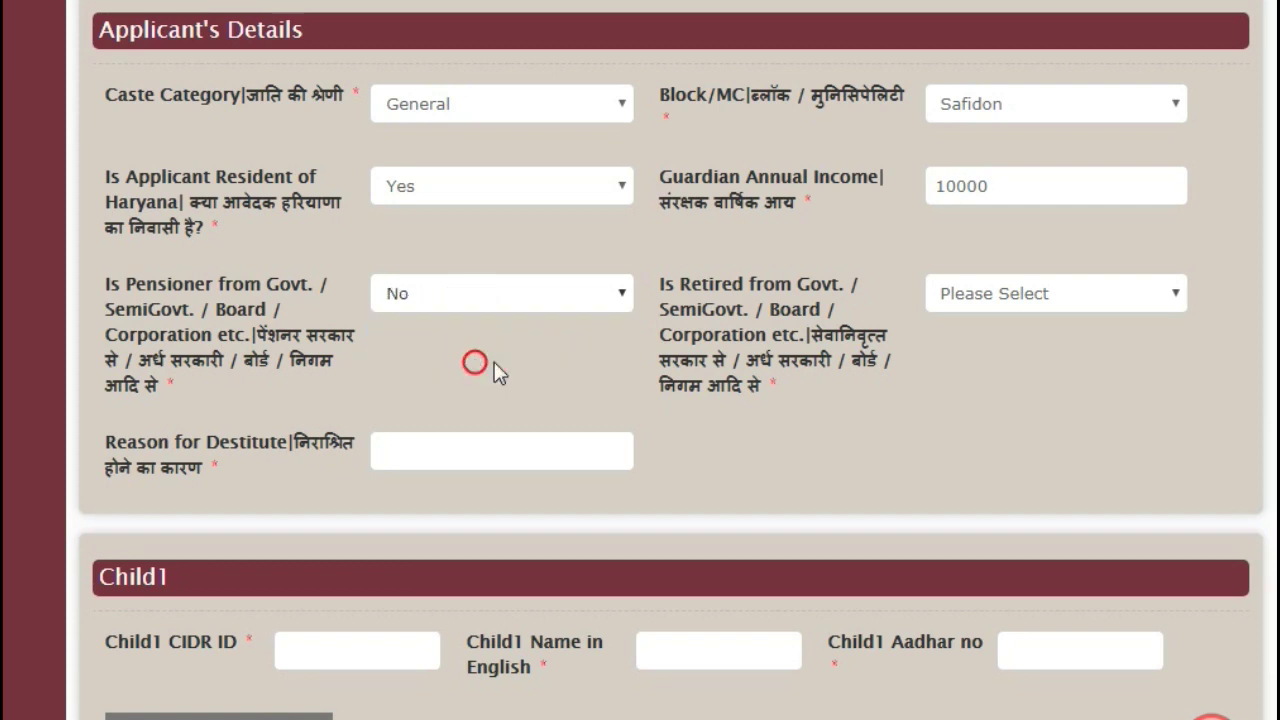
{"action": "left_click", "coordinate": [1050, 296]}
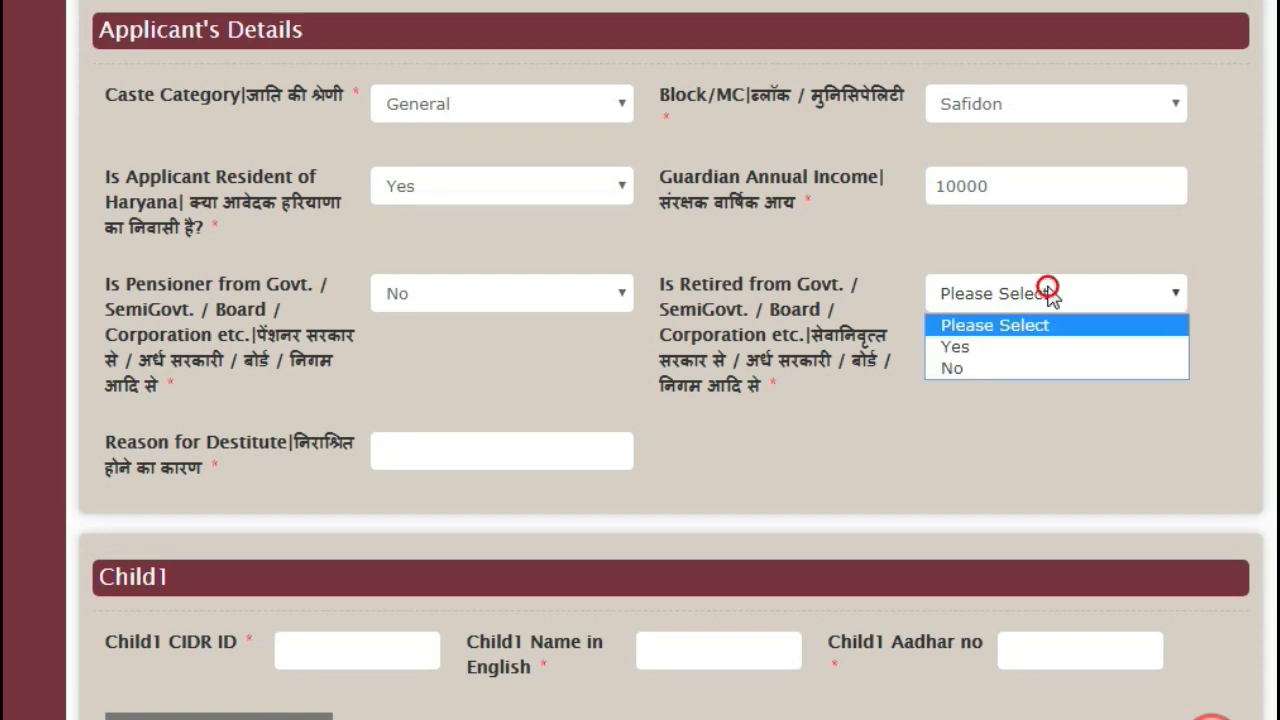
{"action": "left_click", "coordinate": [1022, 370]}
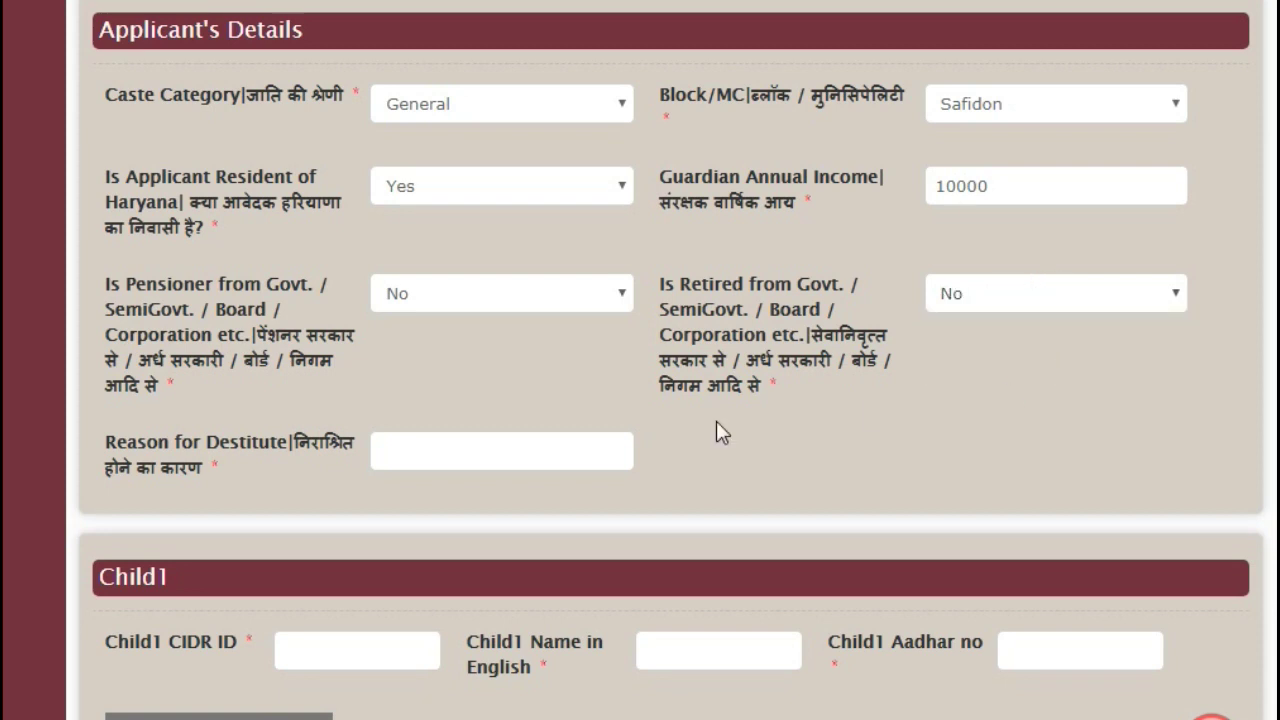
{"action": "left_click", "coordinate": [468, 451]}
{"action": "type", "text": "HUS"}
{"action": "type", "text": "BAND"}
{"action": "key", "text": "BackSpace"}
{"action": "type", "text": "D"}
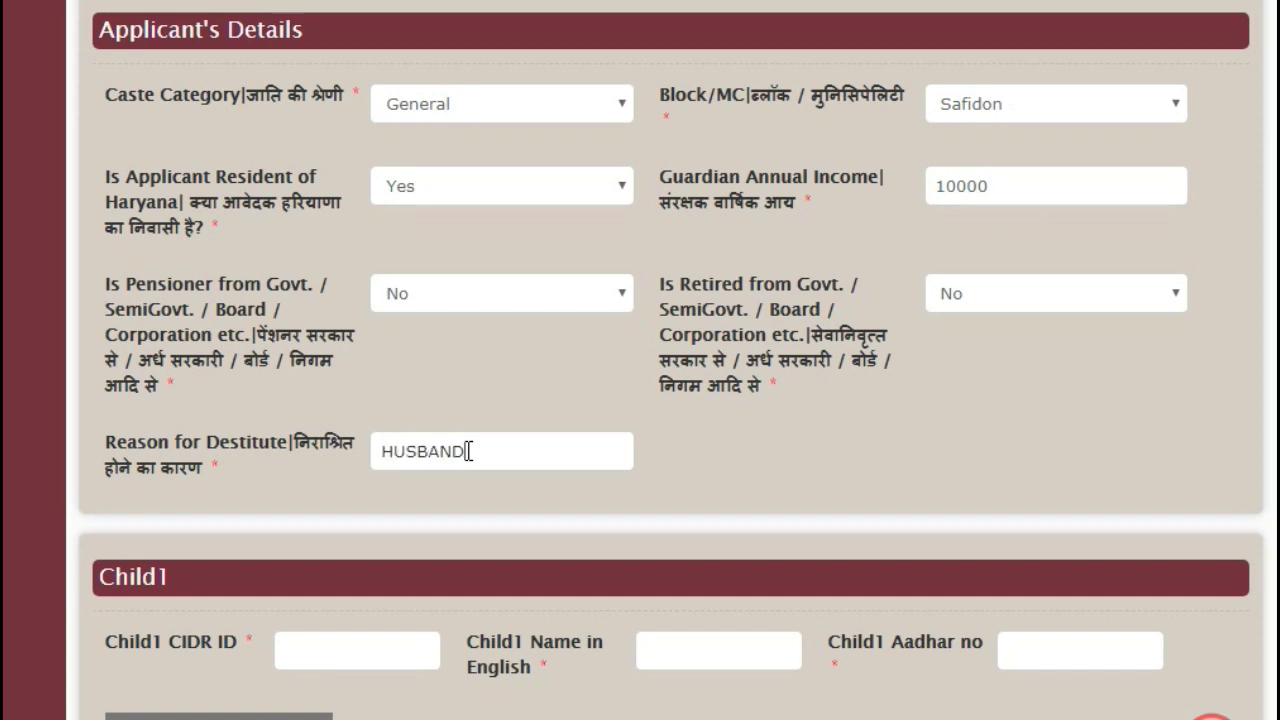
{"action": "type", "text": " DEATH"}
{"action": "left_click", "coordinate": [835, 458]}
{"action": "scroll", "coordinate": [836, 462], "scroll_direction": "down", "scroll_amount": 5}
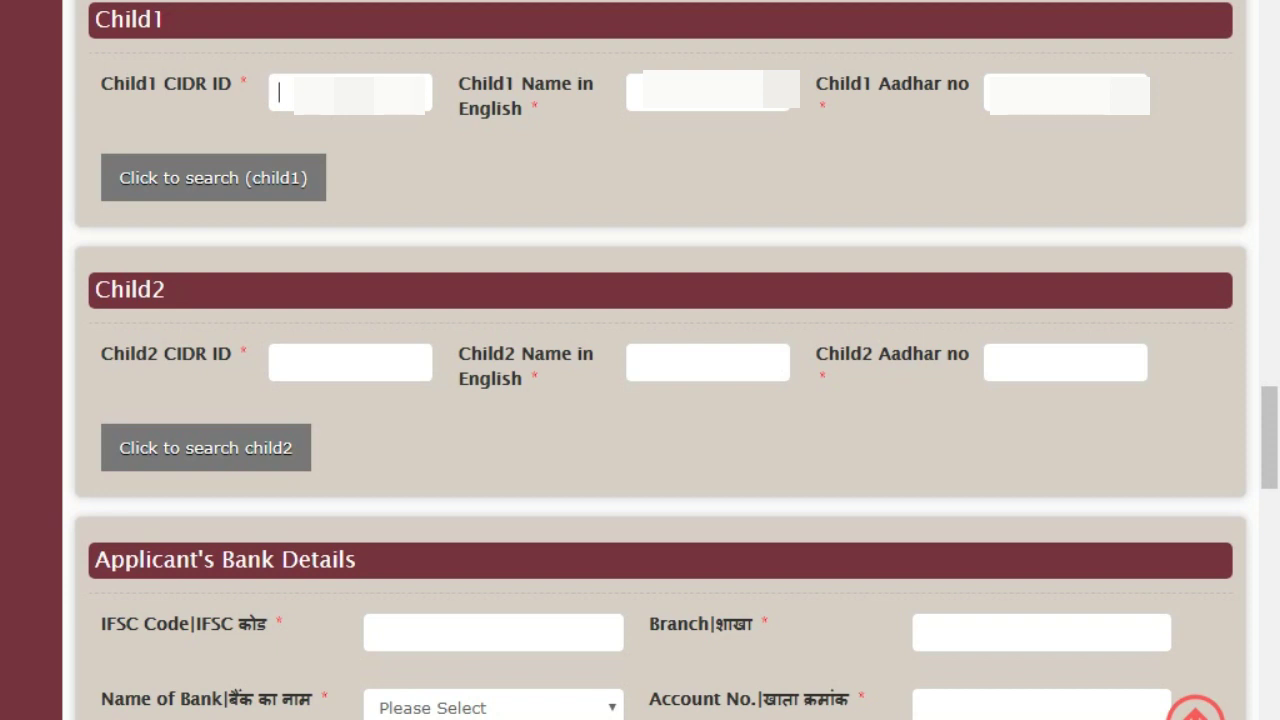
Type Child1's CIDR ID and English name, then move to the Aadhaar number field.
{"action": "type", "text": "HA"}
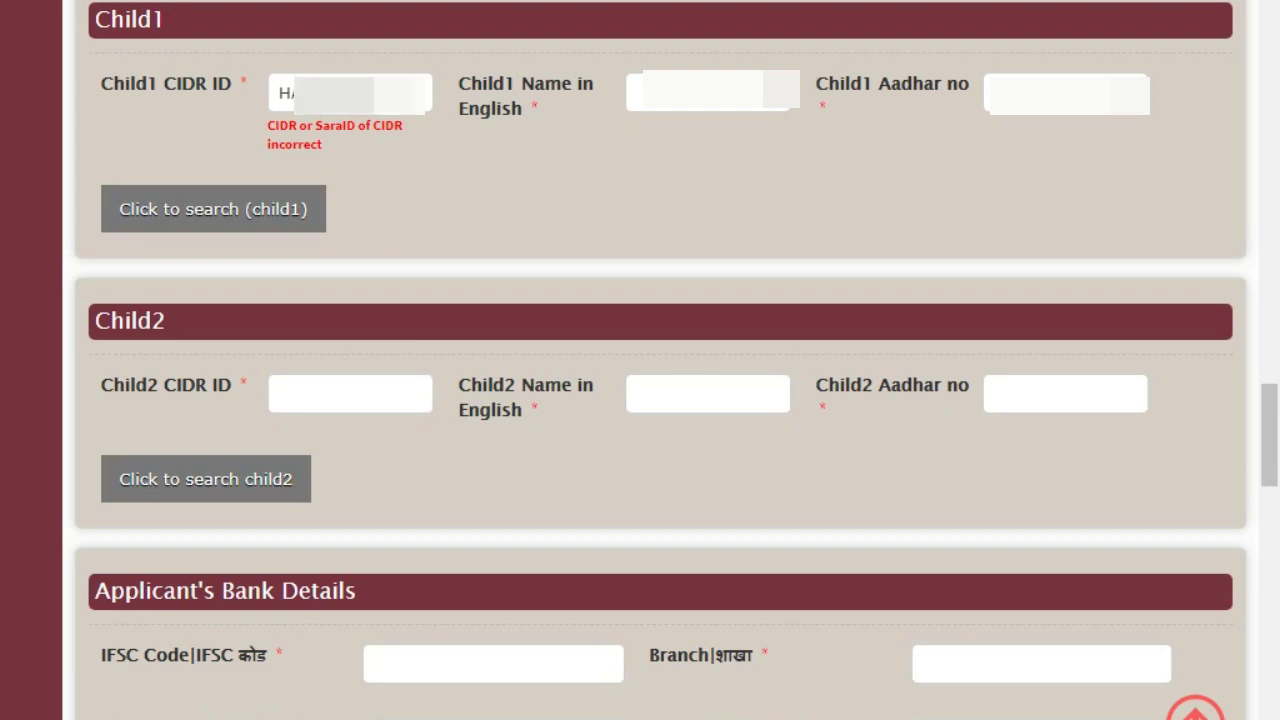
{"action": "left_click", "coordinate": [636, 92]}
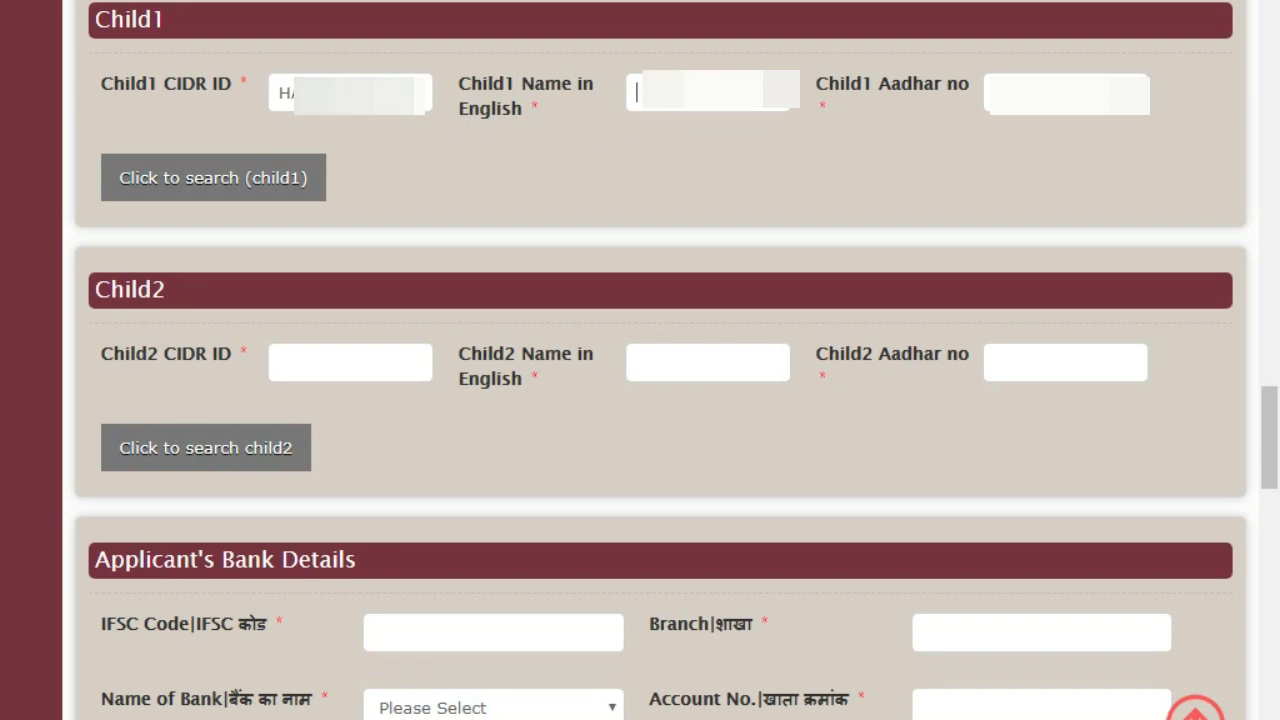
{"action": "type", "text": "A"}
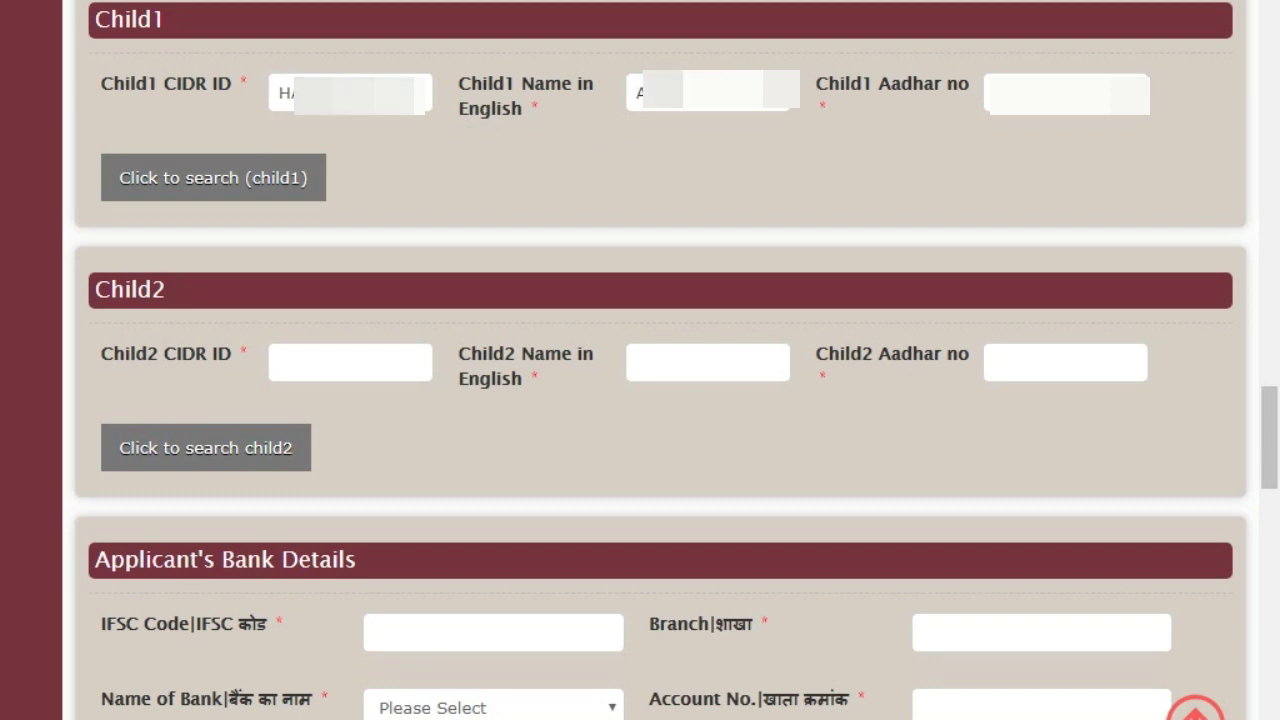
{"action": "left_click", "coordinate": [905, 145]}
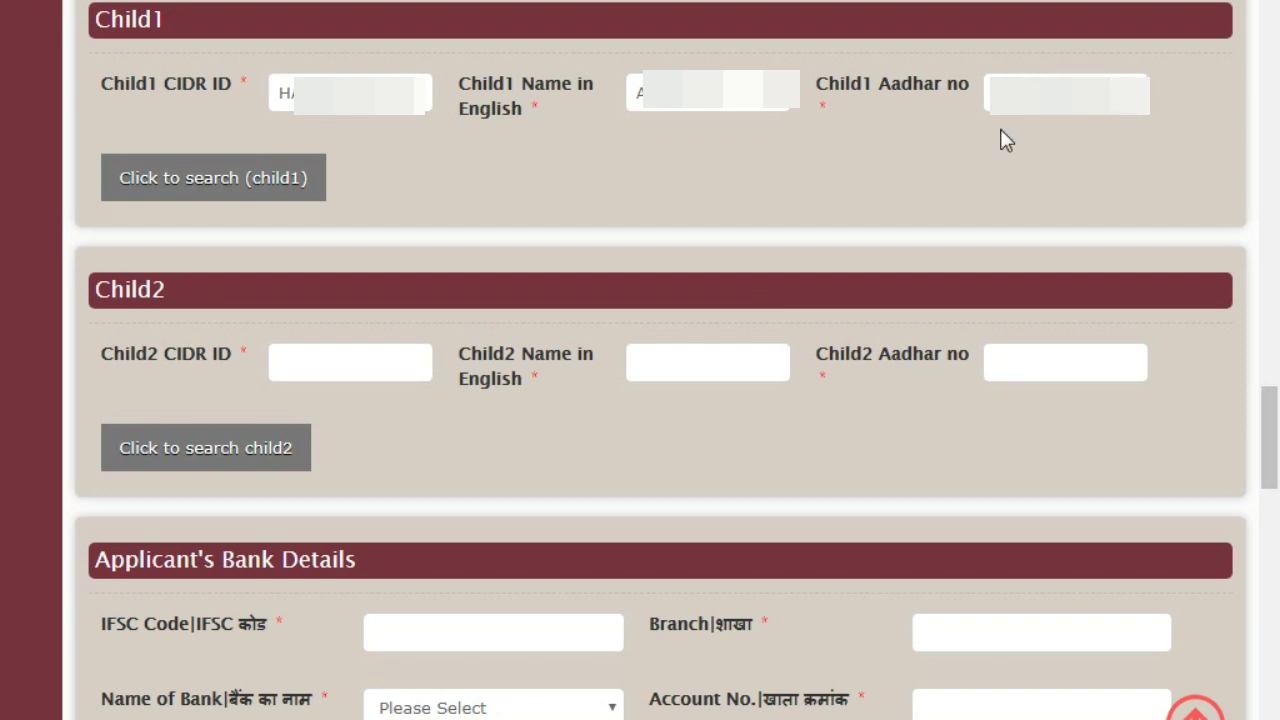
Search Child1's record to auto-fill details and set Relation With Child1 to Mother.
{"action": "left_click", "coordinate": [168, 190]}
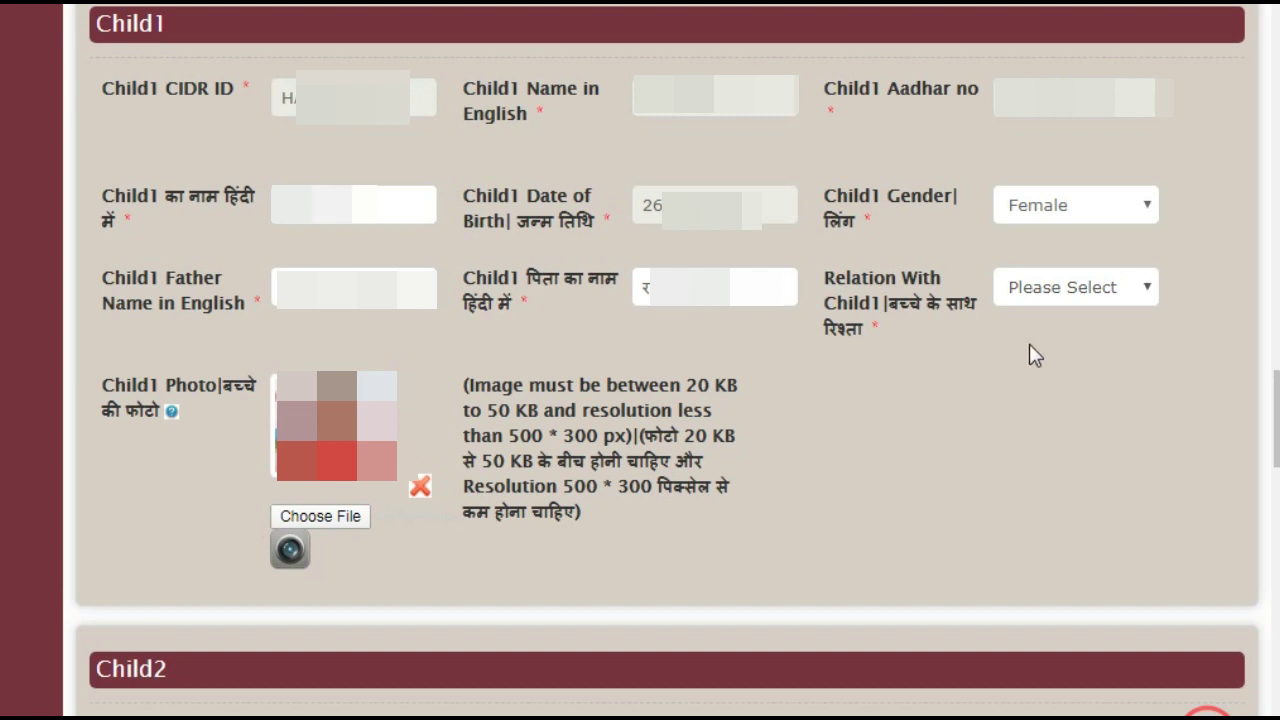
{"action": "left_click", "coordinate": [1072, 290]}
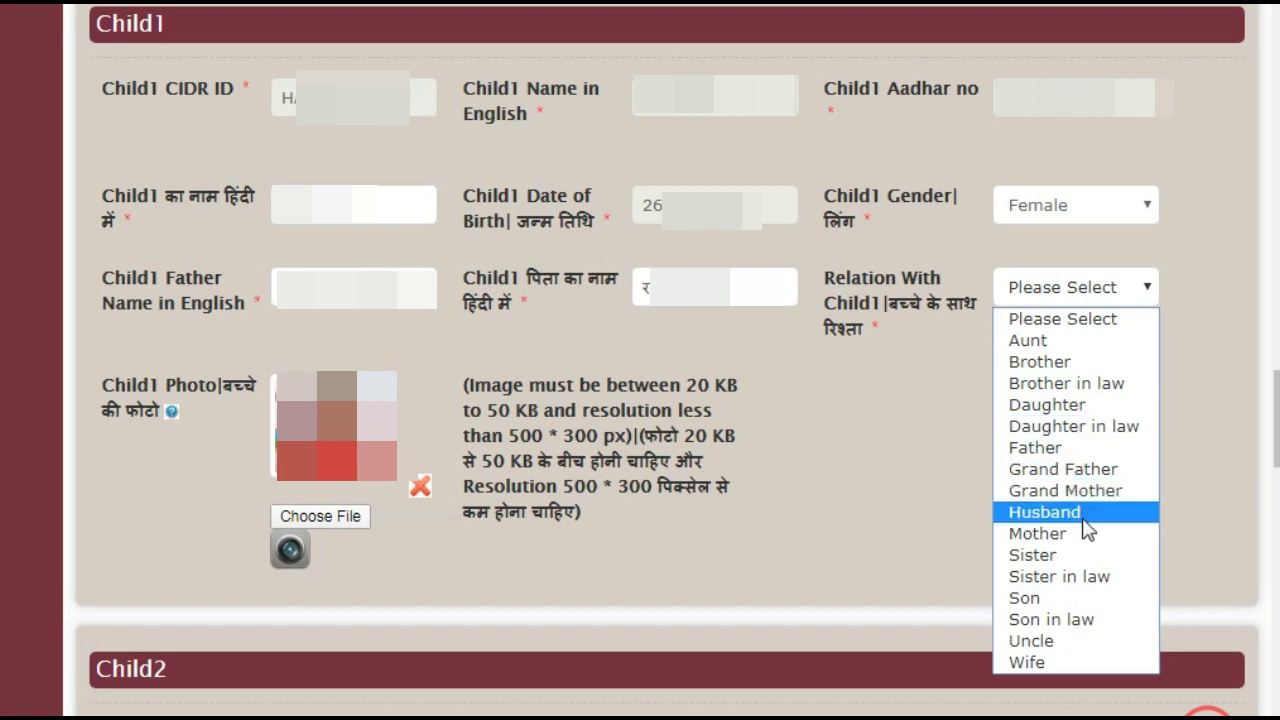
{"action": "left_click", "coordinate": [1038, 533]}
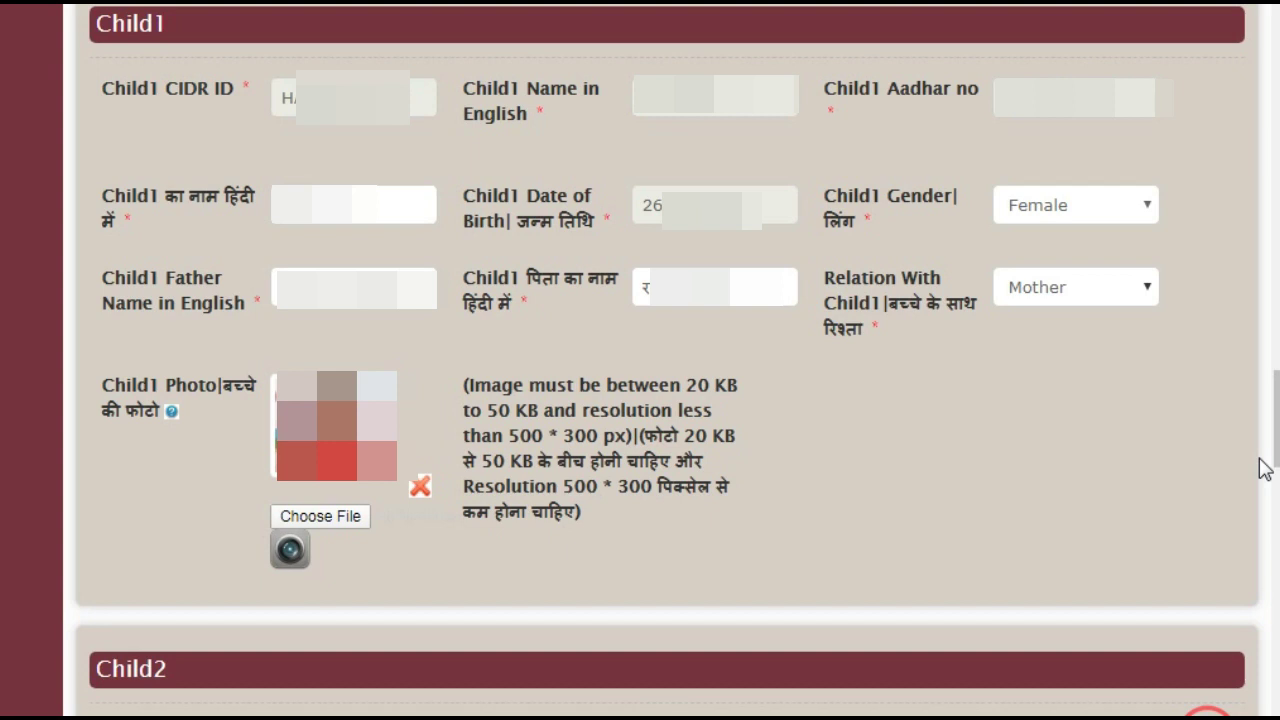
{"action": "scroll", "coordinate": [365, 224], "scroll_direction": "down", "scroll_amount": 6}
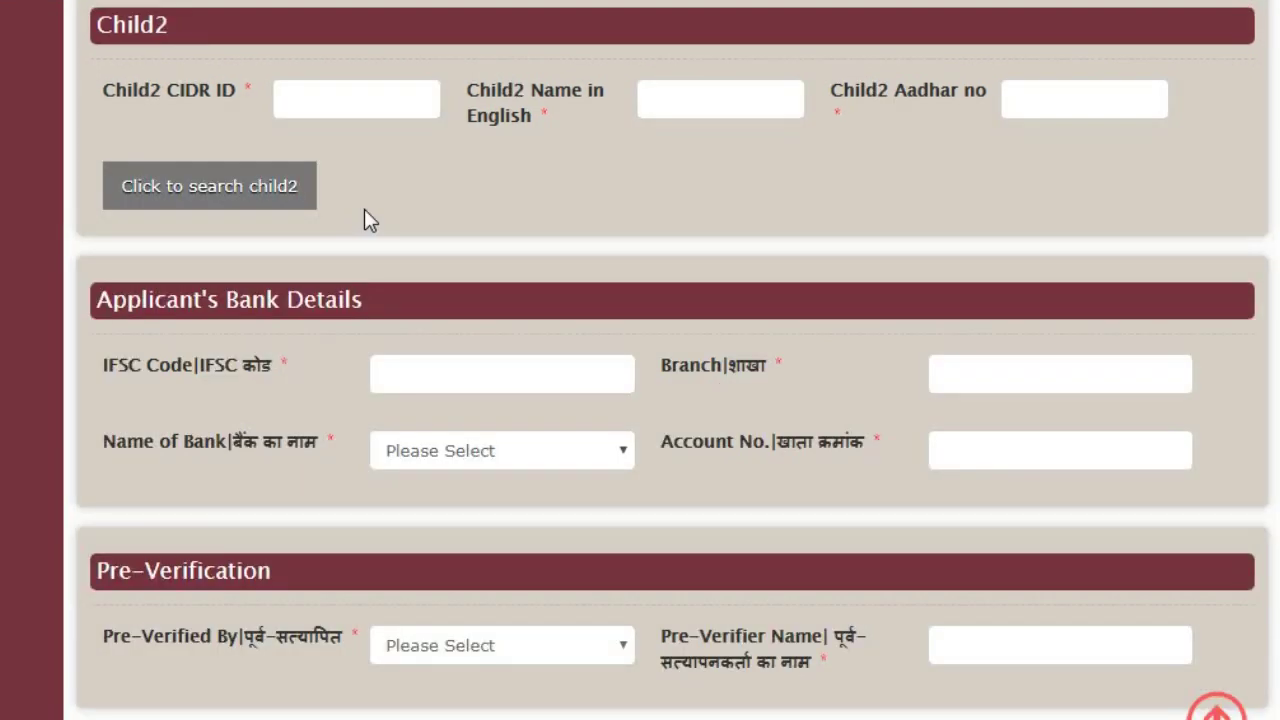
Fill in Child2's CIDR ID, English name and Aadhaar number fields.
{"action": "left_click", "coordinate": [347, 94]}
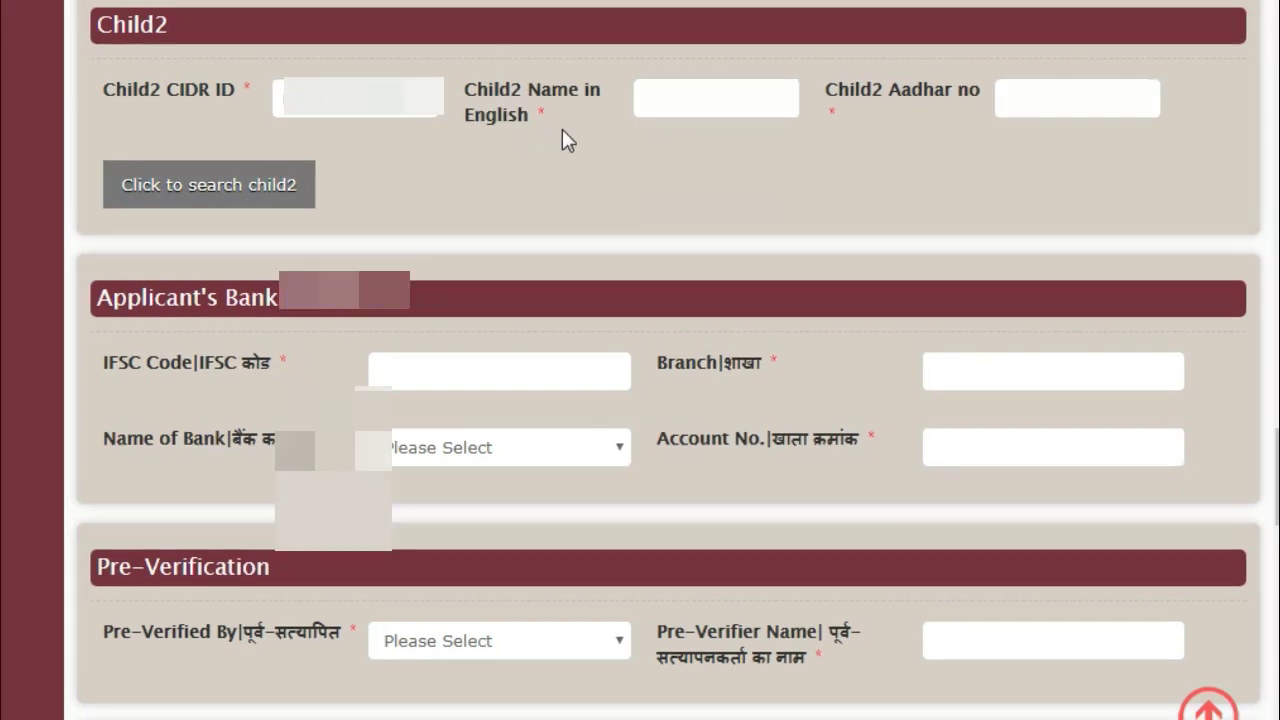
{"action": "left_click", "coordinate": [645, 100]}
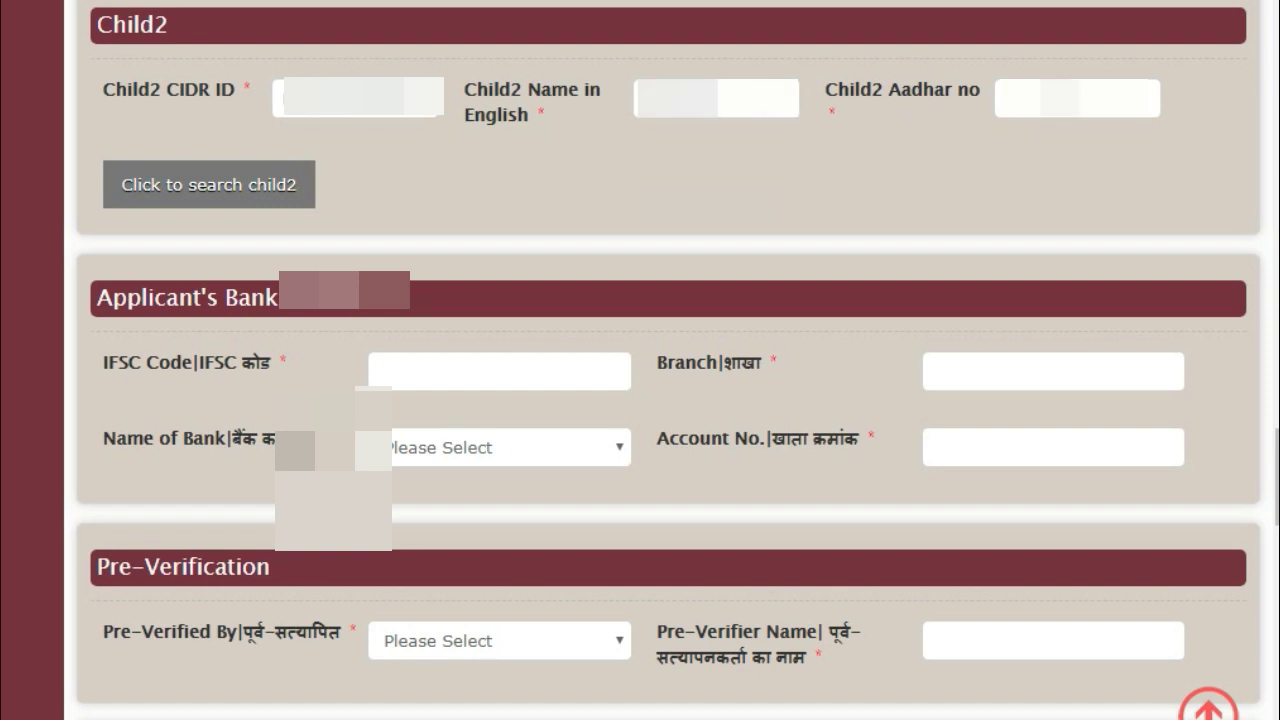
{"action": "left_click", "coordinate": [1010, 98]}
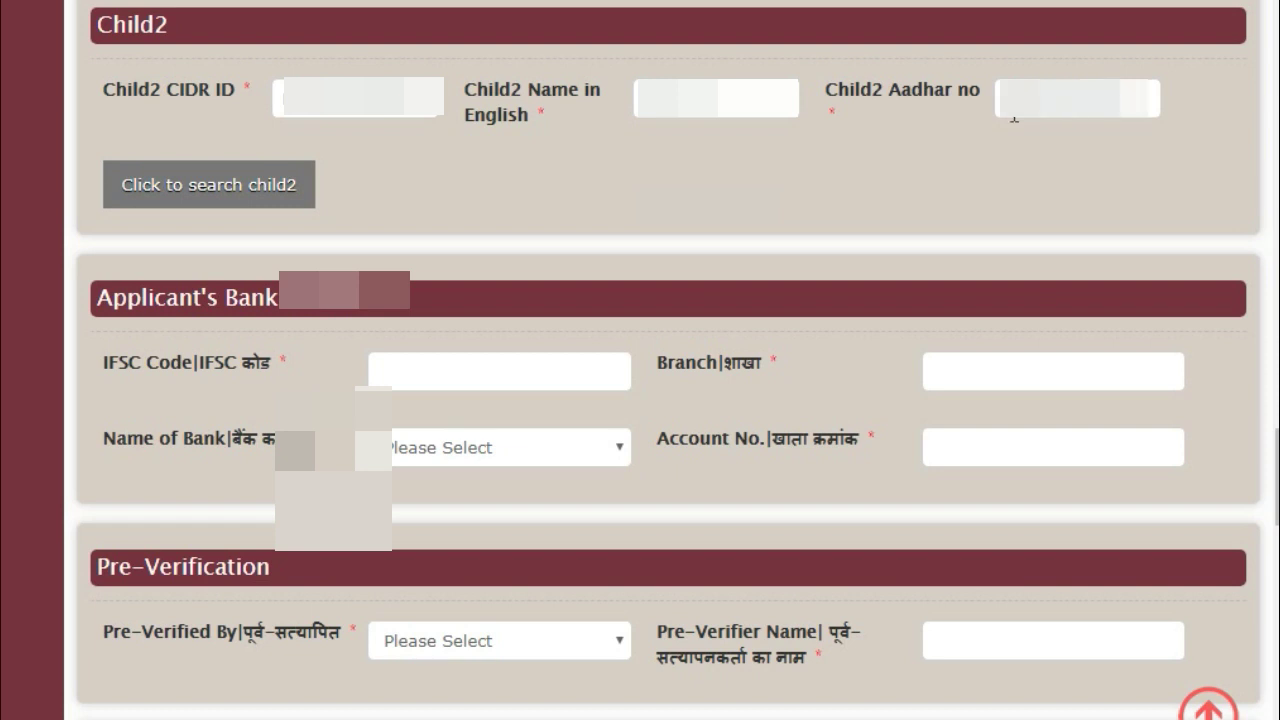
Search Child2's record to auto-fill details and set Relation With Child2 to Mother.
{"action": "left_click", "coordinate": [203, 197]}
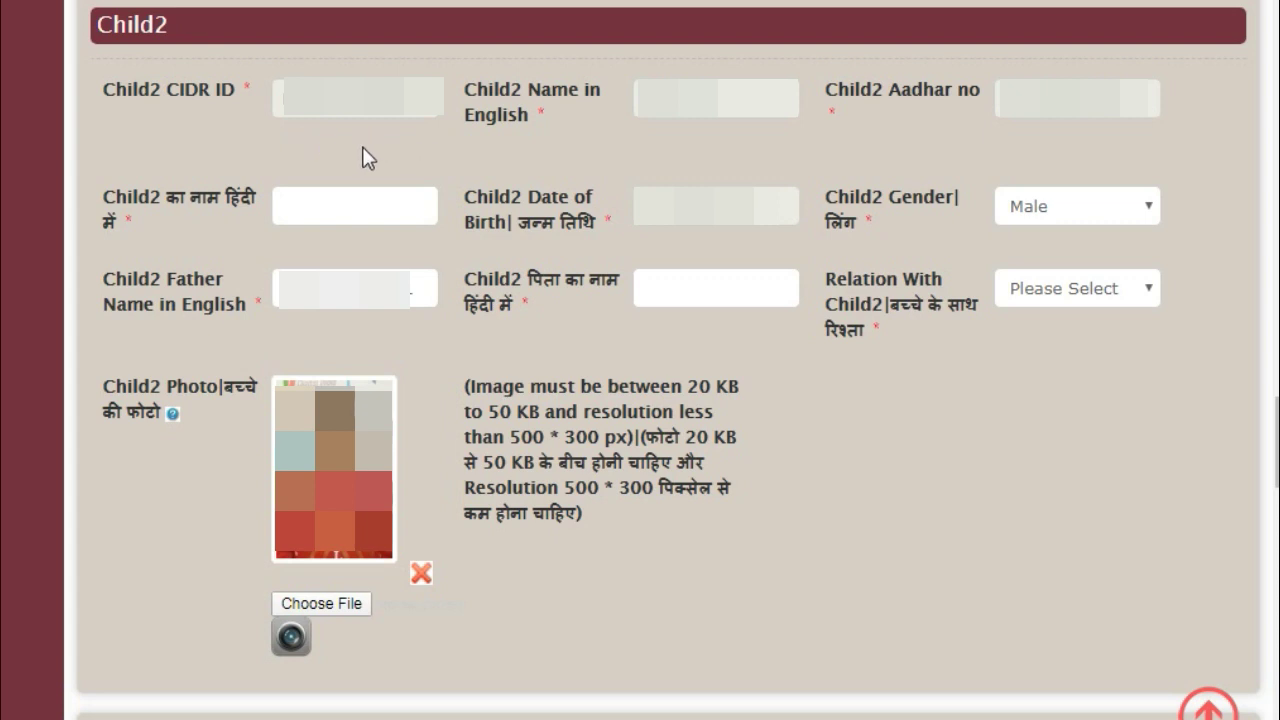
{"action": "left_click", "coordinate": [303, 213]}
{"action": "left_click", "coordinate": [1113, 297]}
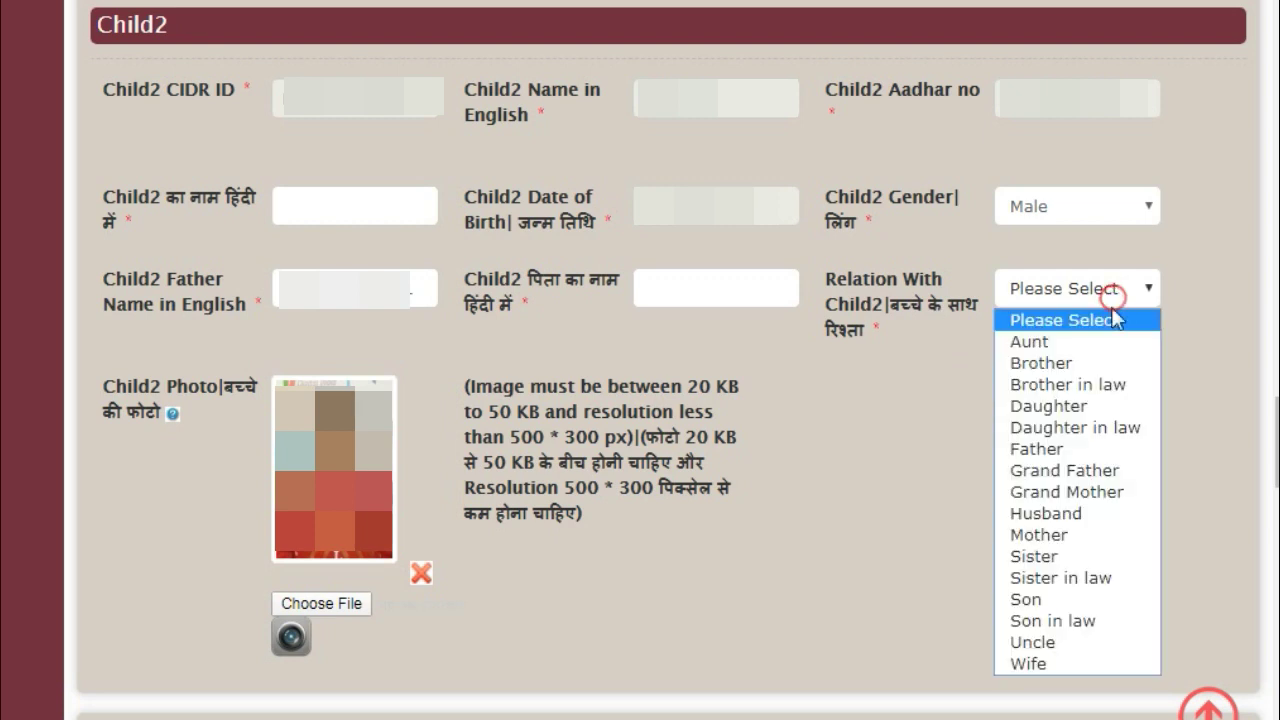
{"action": "left_click", "coordinate": [1059, 537]}
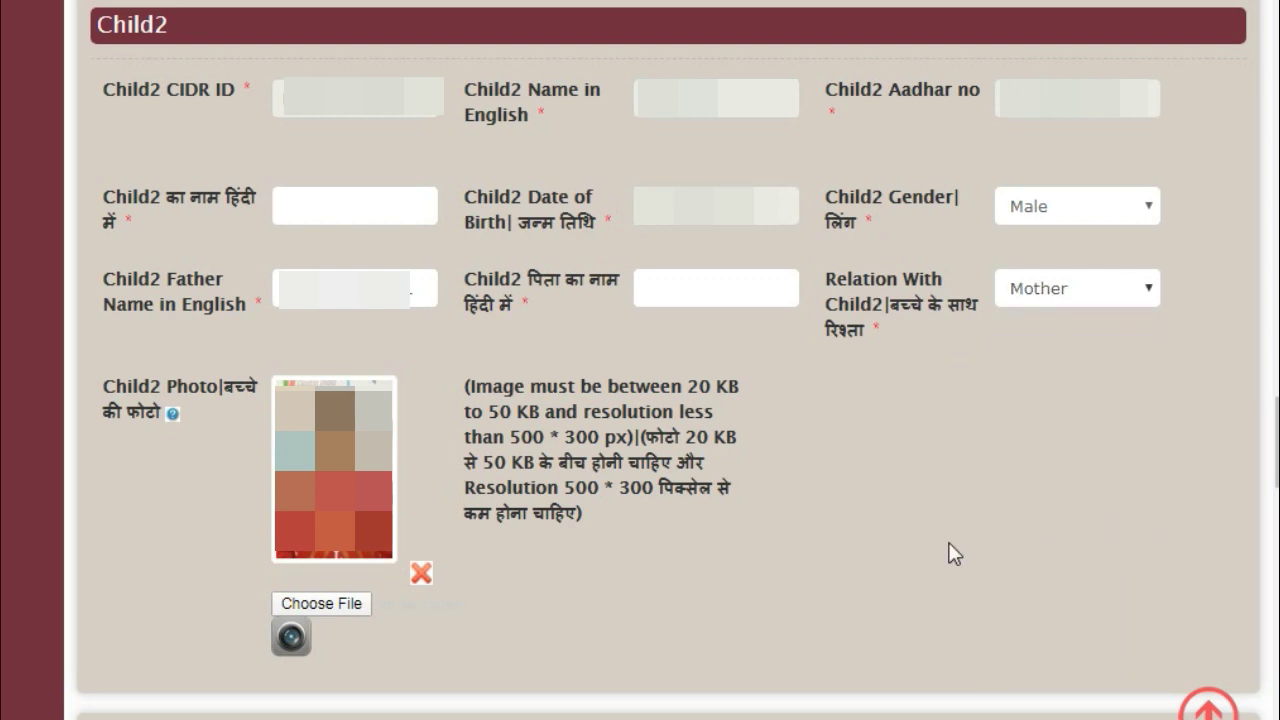
Type the child's Hindi name, accepting the first transliteration suggestion for each word.
{"action": "left_click", "coordinate": [371, 204]}
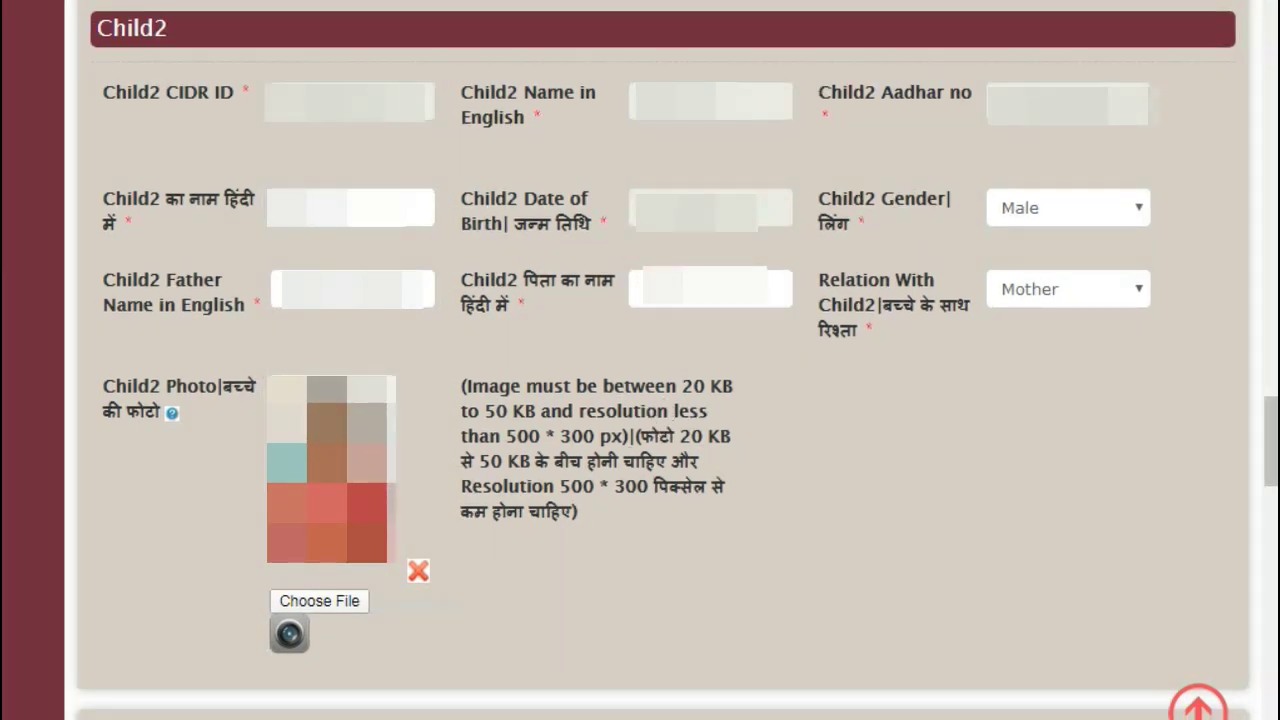
{"action": "type", "text": "RAJESH"}
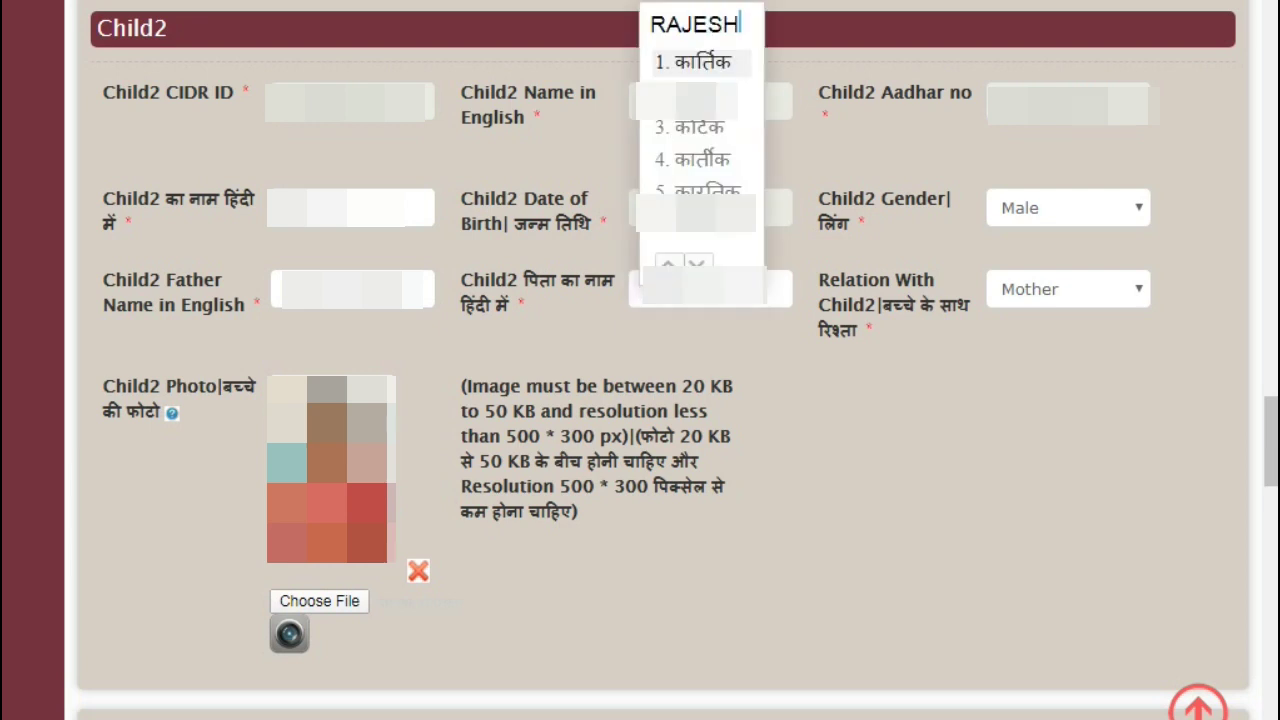
{"action": "left_click", "coordinate": [712, 64]}
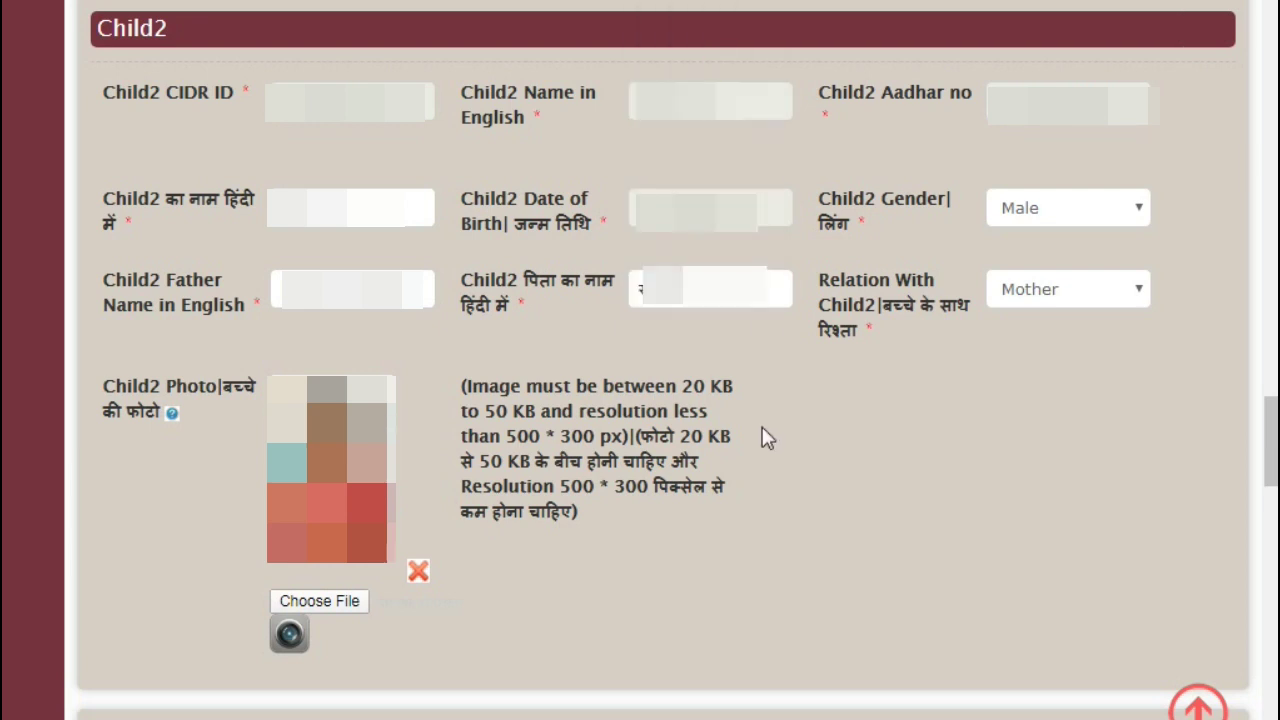
{"action": "type", "text": "JINDAL"}
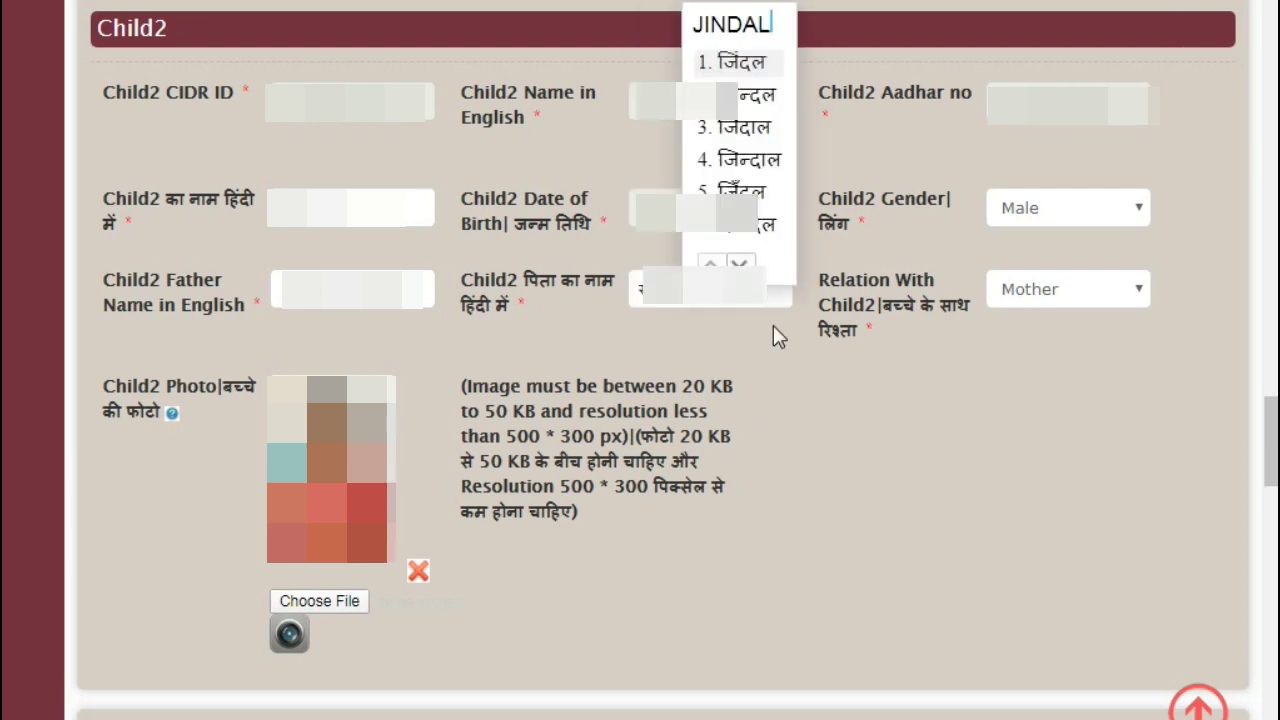
{"action": "left_click", "coordinate": [758, 66]}
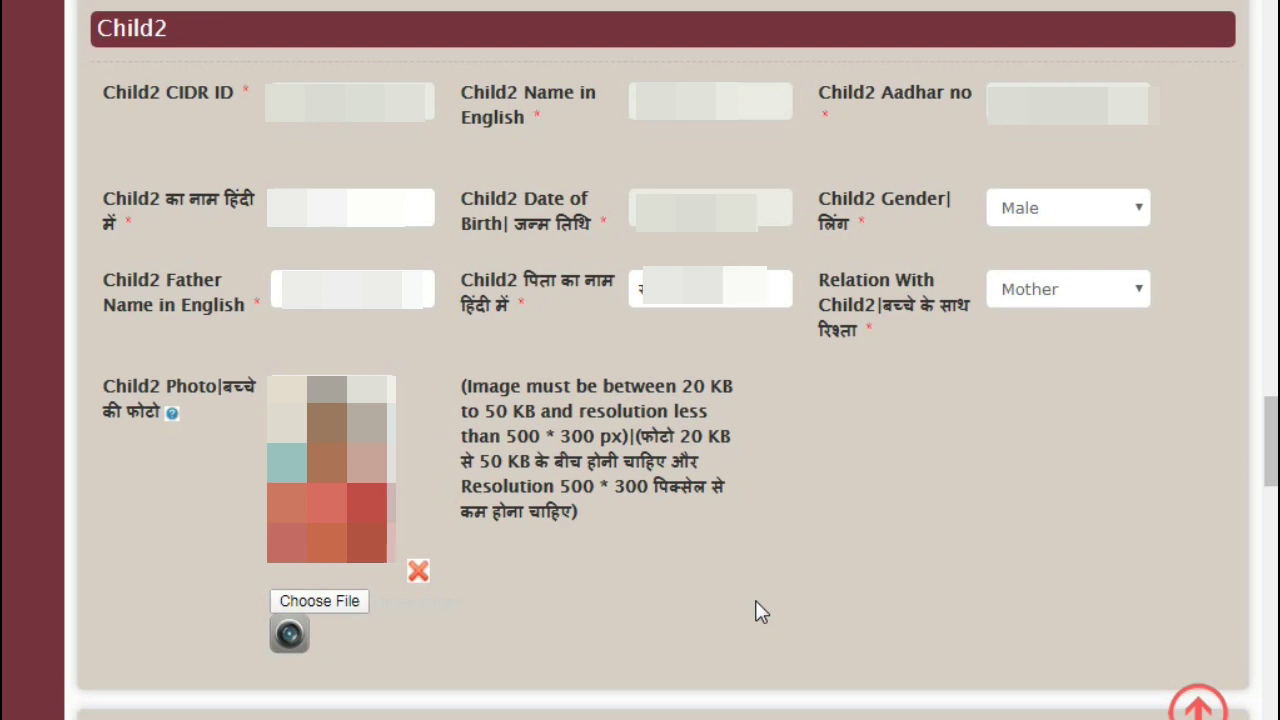
{"action": "scroll", "coordinate": [755, 603], "scroll_direction": "down", "scroll_amount": 8}
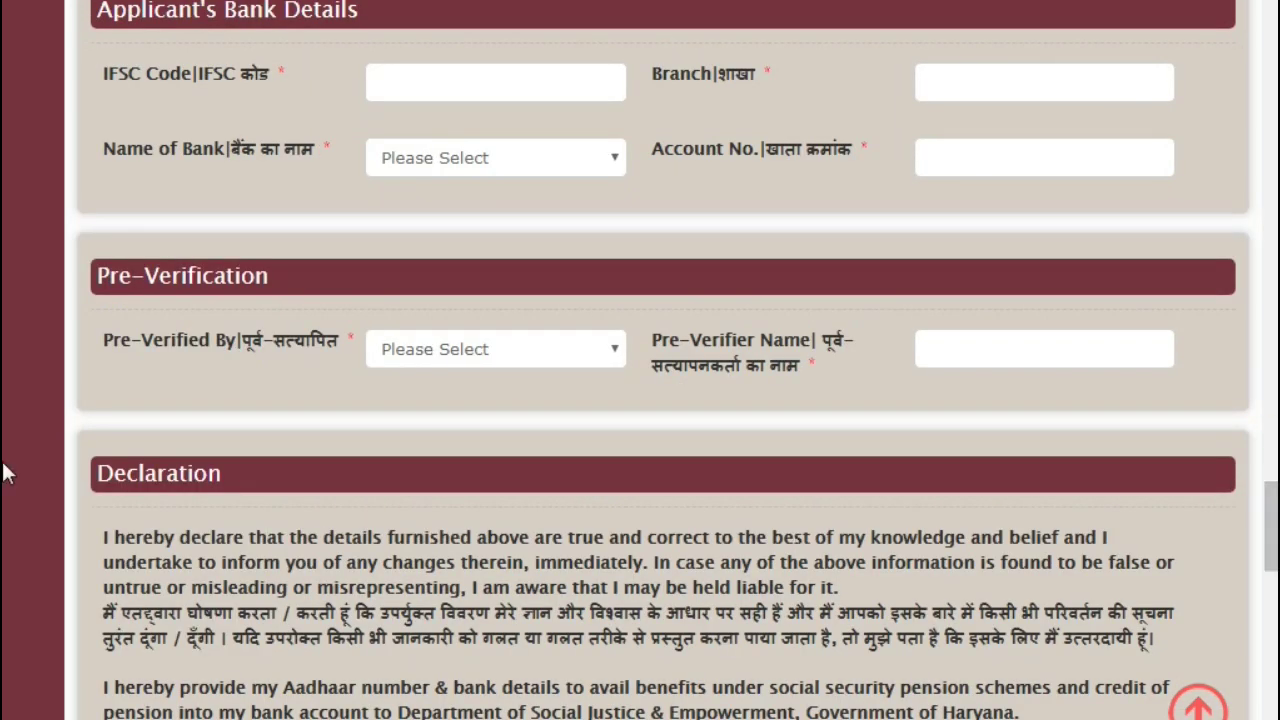
Fill the IFSC and branch fields and choose State Bank of India as the bank.
{"action": "left_click", "coordinate": [395, 89]}
{"action": "type", "text": "0"}
{"action": "left_click", "coordinate": [430, 85]}
{"action": "left_click", "coordinate": [993, 84]}
{"action": "left_click", "coordinate": [478, 172]}
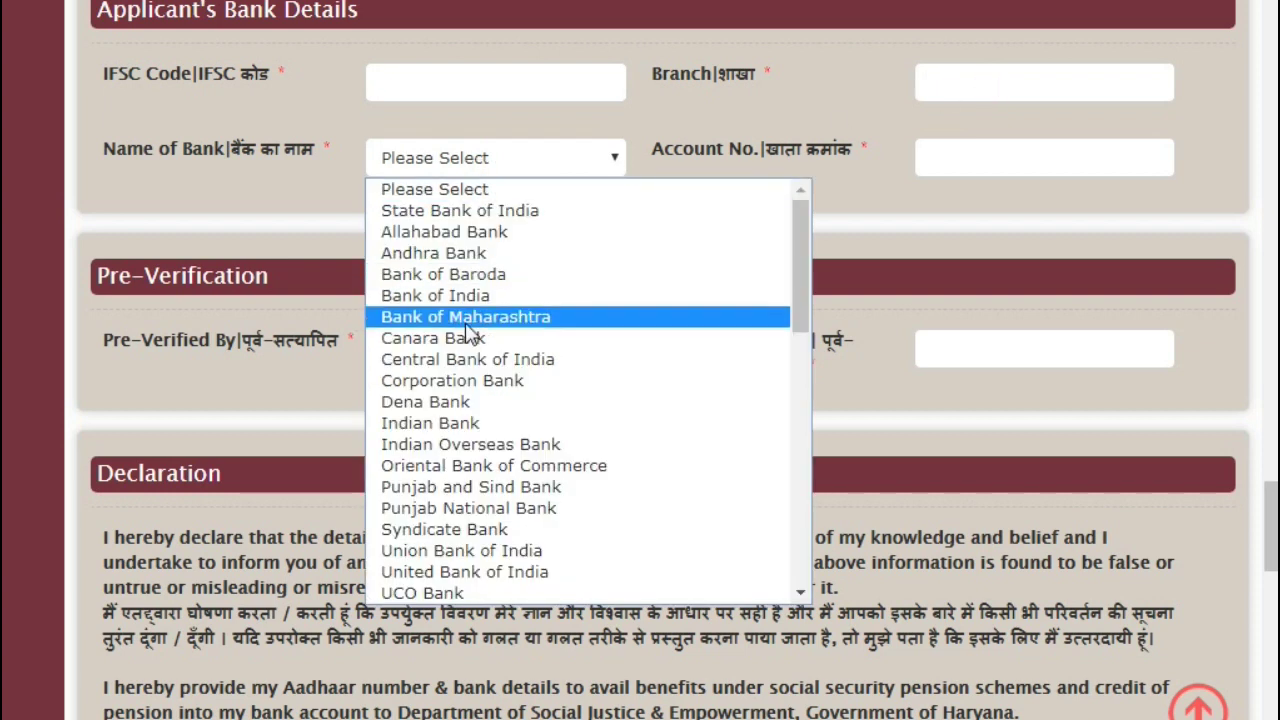
{"action": "left_click", "coordinate": [449, 208]}
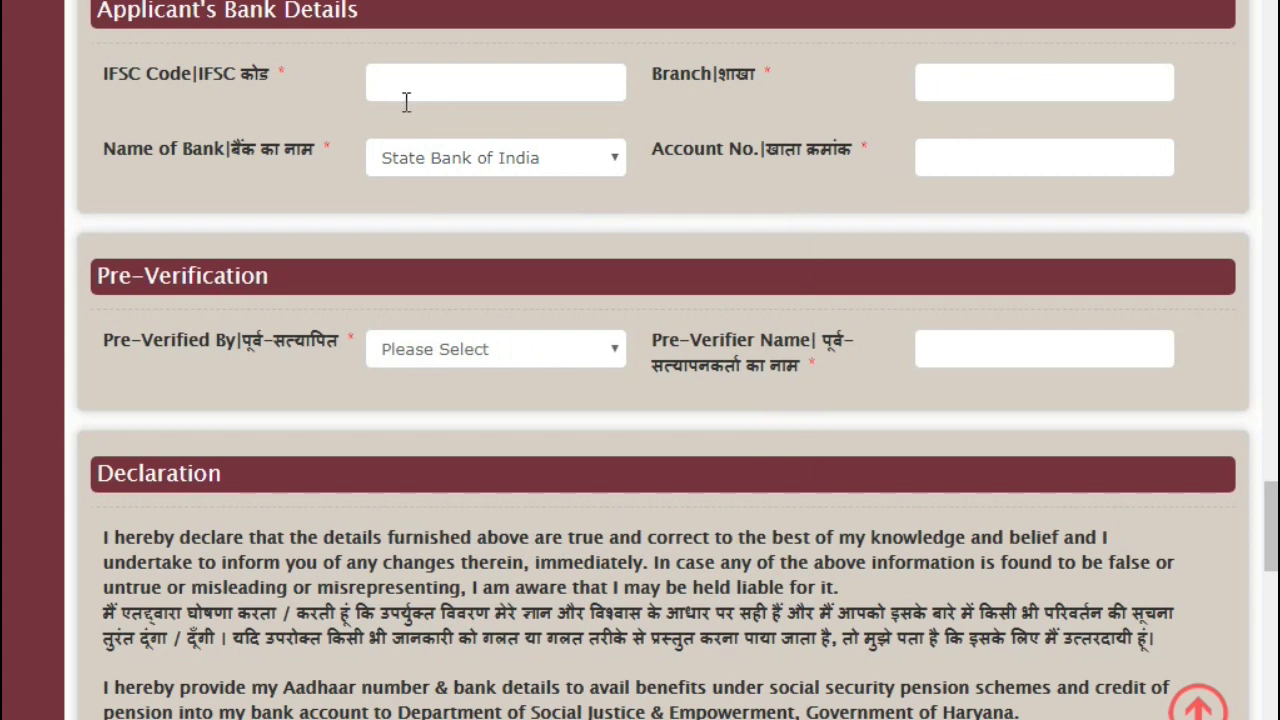
{"action": "scroll", "coordinate": [406, 102], "scroll_direction": "down", "scroll_amount": 3}
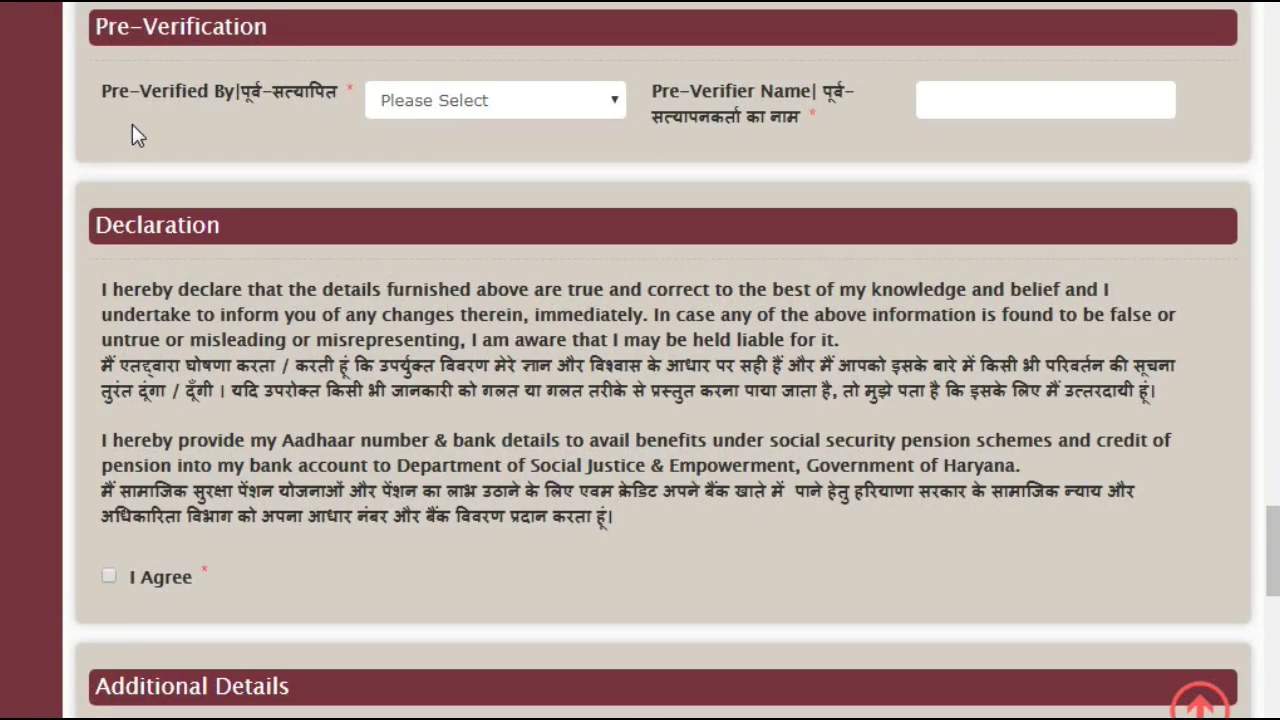
Set Pre-Verified By to Ward Member (MC) and enter the pre-verifier's name.
{"action": "left_click", "coordinate": [449, 104]}
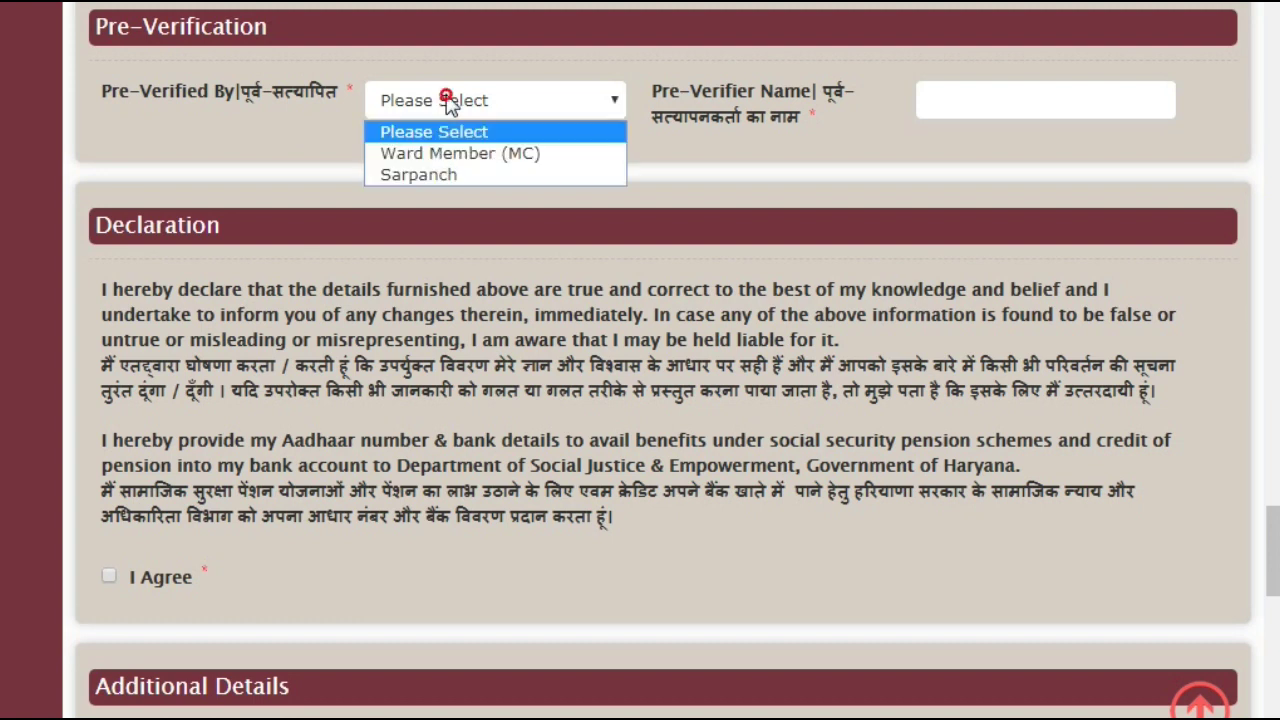
{"action": "left_click", "coordinate": [535, 157]}
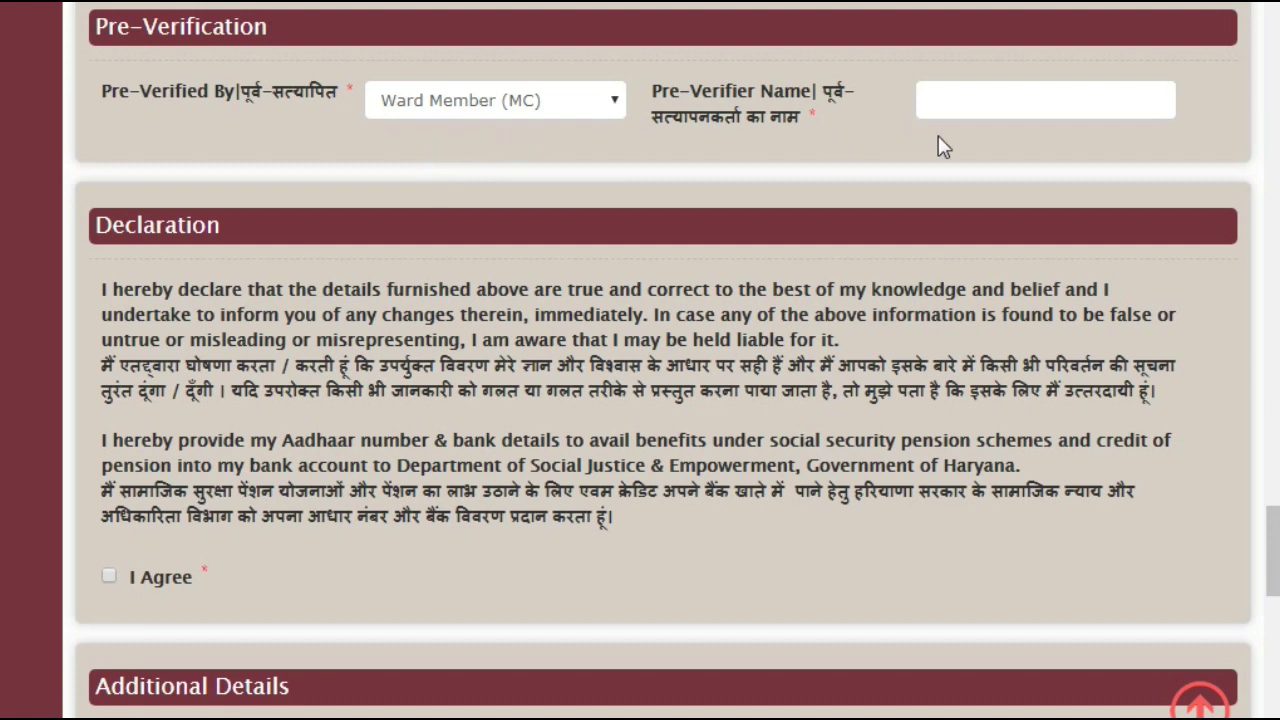
{"action": "left_click", "coordinate": [994, 98]}
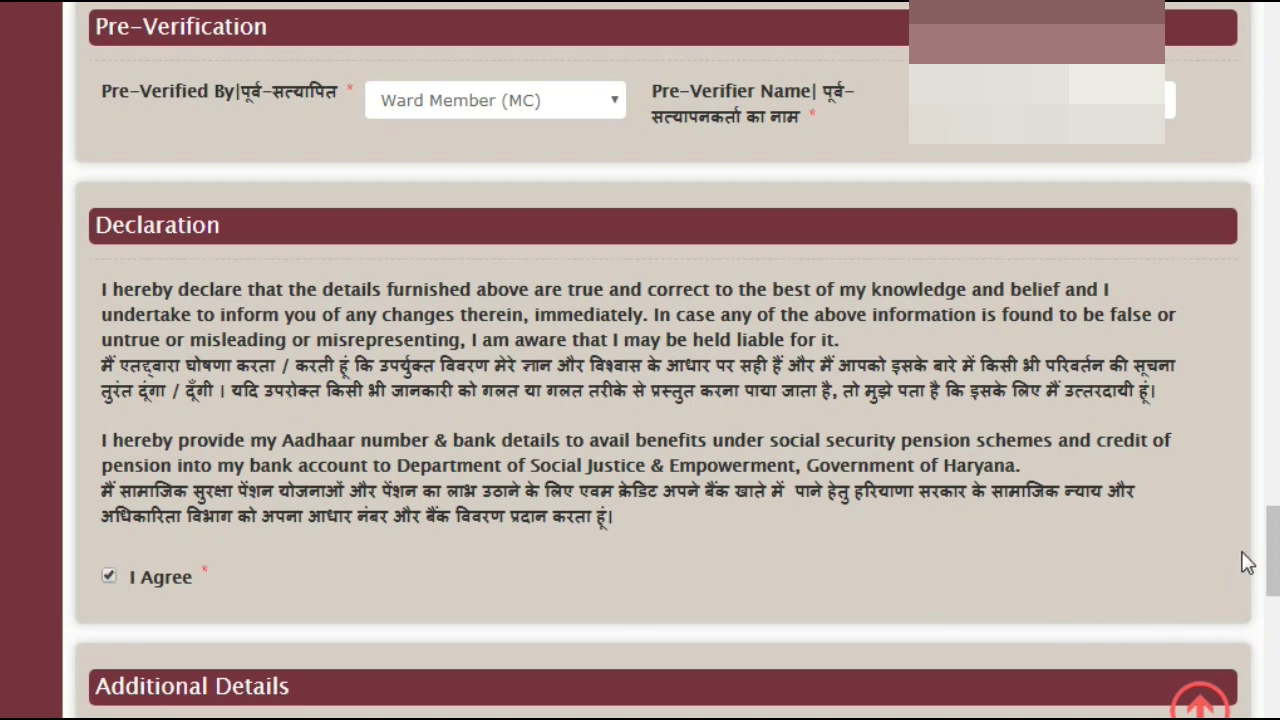
{"action": "left_click_drag", "start_coordinate": [1273, 560], "coordinate": [1273, 619]}
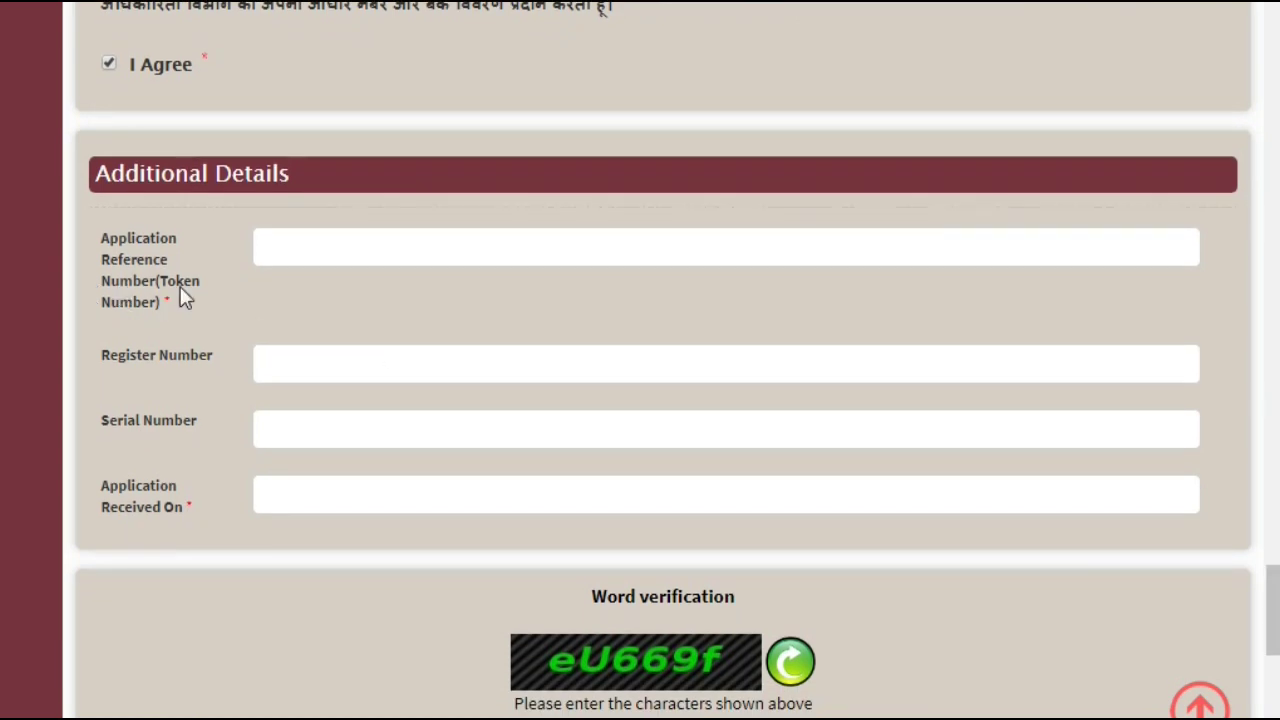
Enter 01 as the application reference number and 24/12/2019 as the received date.
{"action": "left_click", "coordinate": [335, 260]}
{"action": "type", "text": "01"}
{"action": "left_click", "coordinate": [376, 497]}
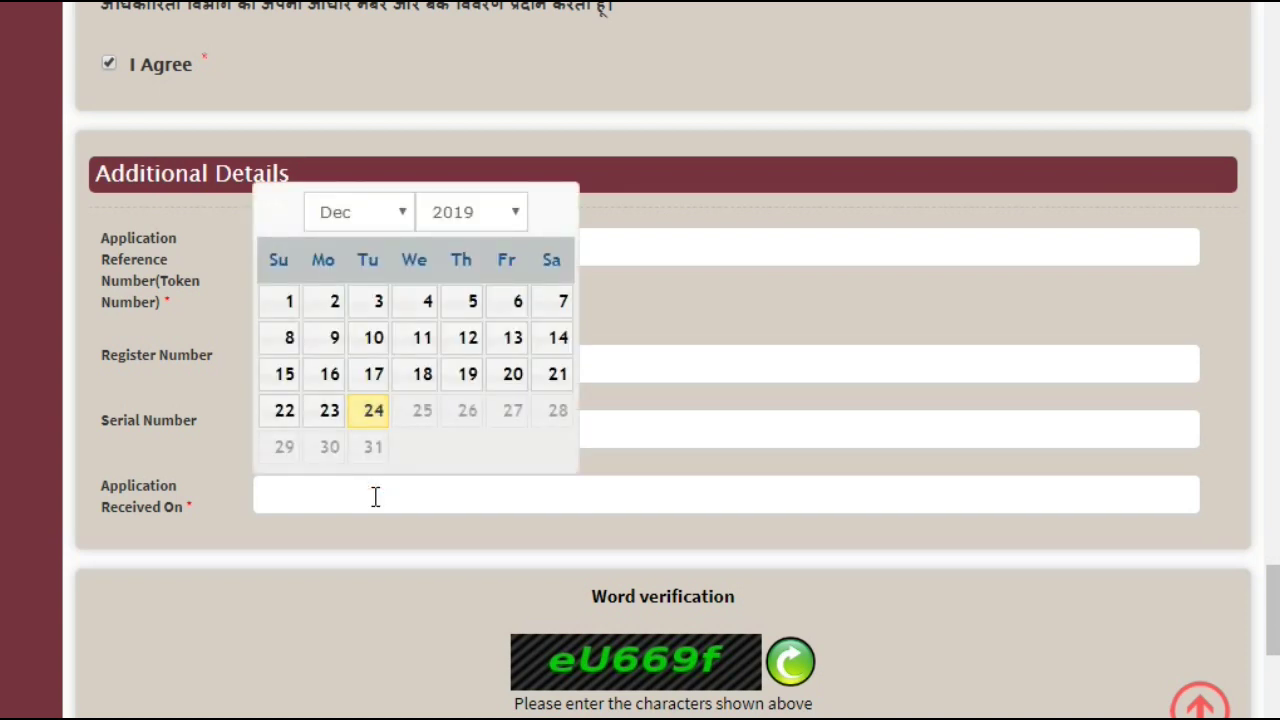
{"action": "left_click", "coordinate": [457, 390]}
{"action": "left_click", "coordinate": [372, 411]}
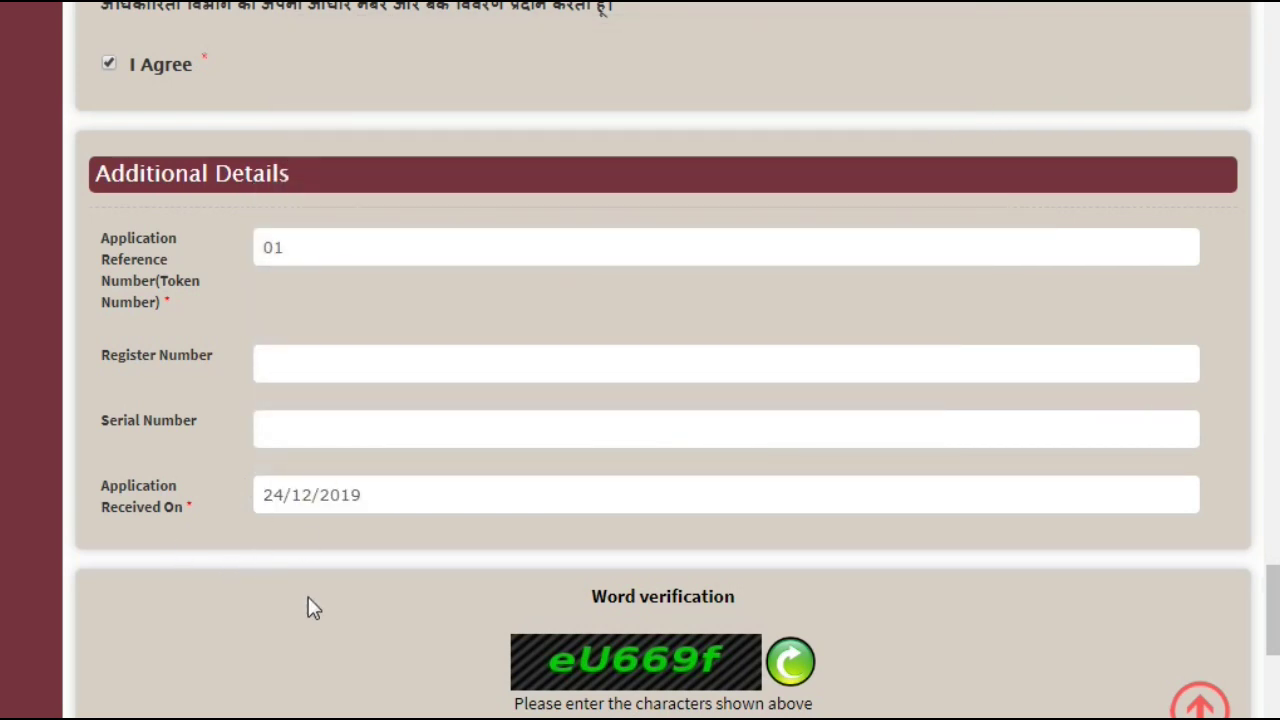
Fill in the word verification characters shown in the captcha.
{"action": "scroll", "coordinate": [1270, 590], "scroll_direction": "down", "scroll_amount": 2}
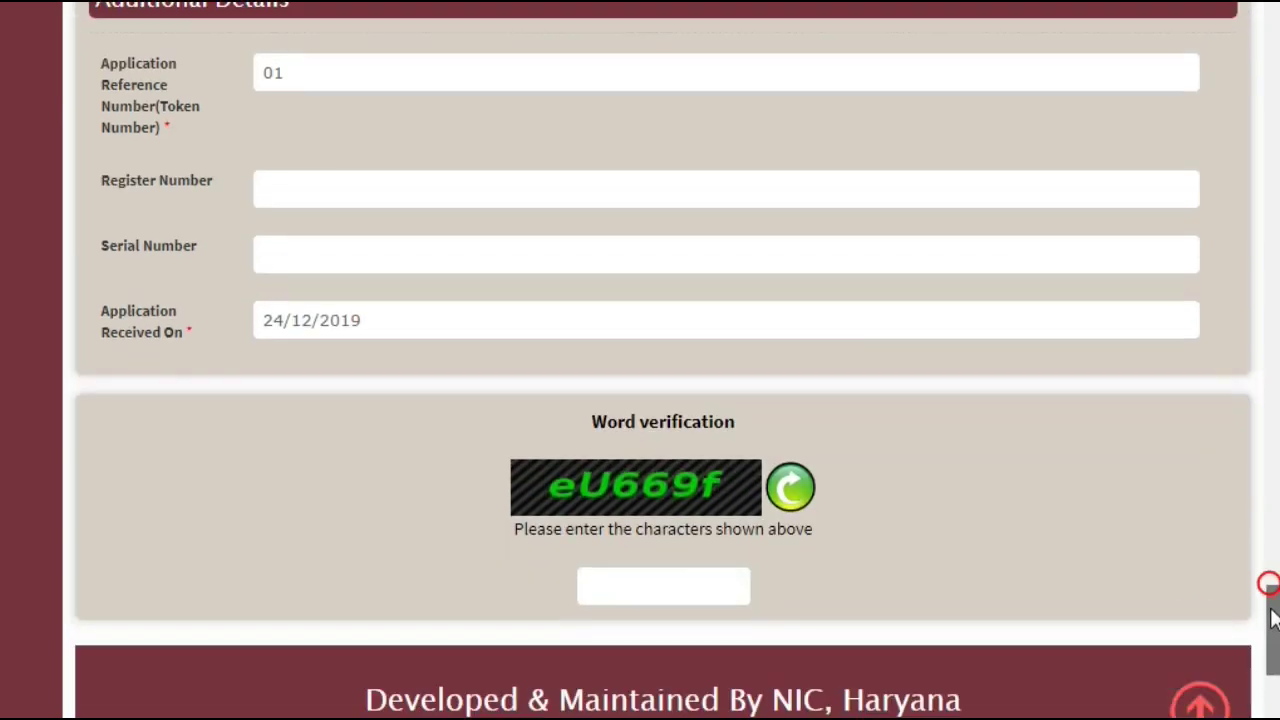
{"action": "left_click", "coordinate": [644, 556]}
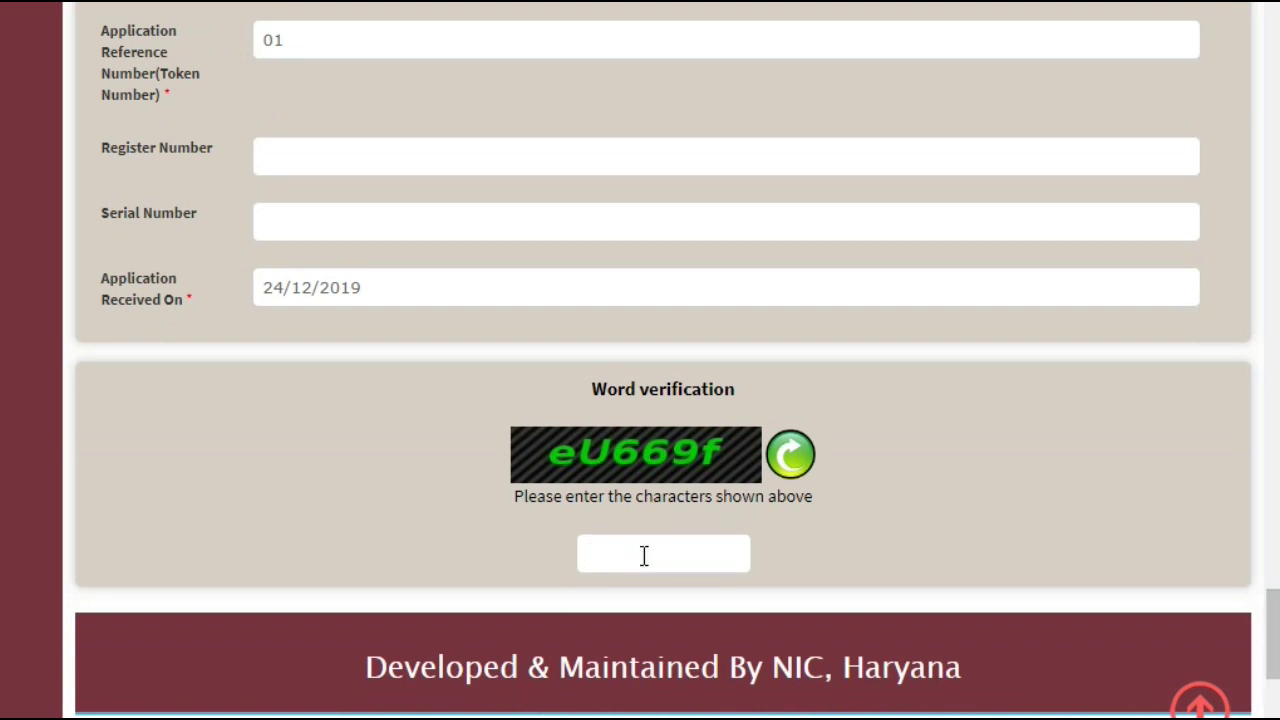
{"action": "type", "text": "eU669f"}
{"action": "scroll", "coordinate": [828, 601], "scroll_direction": "down", "scroll_amount": 1}
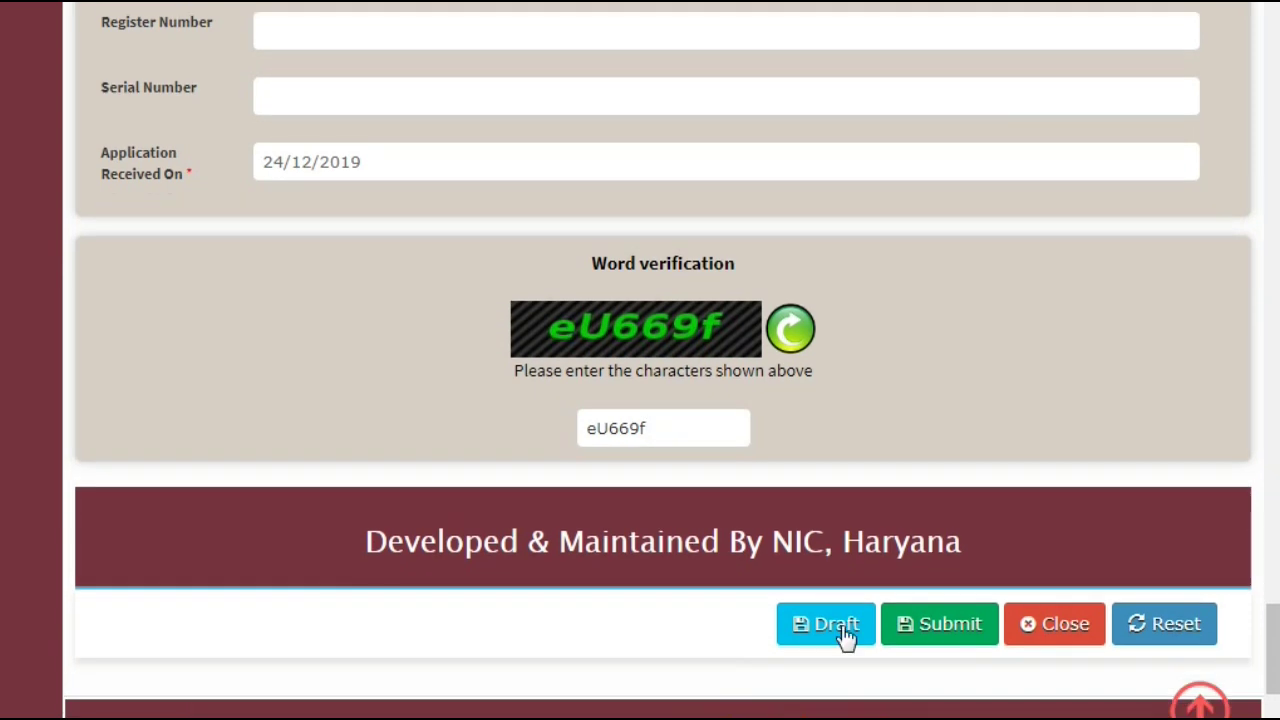
Re-enter the refreshed captcha characters and save the Destitute Children application as a draft.
{"action": "left_click", "coordinate": [935, 638]}
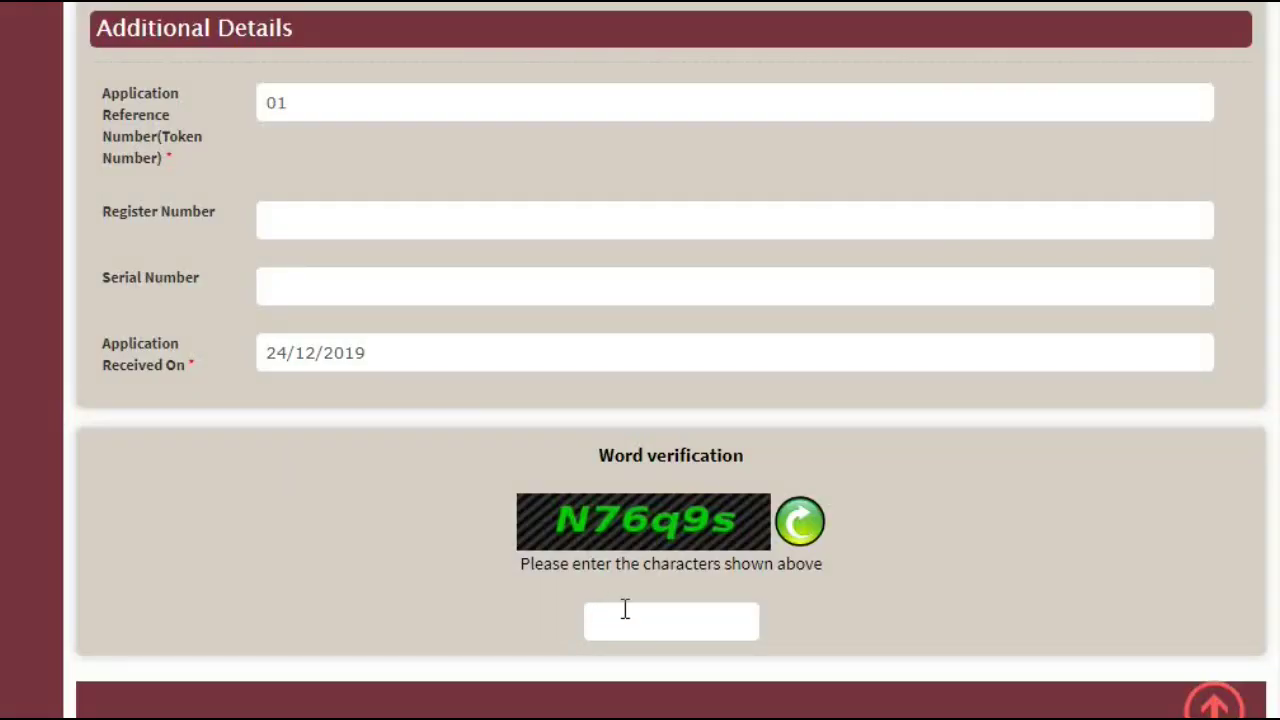
{"action": "type", "text": "N76q9s"}
{"action": "scroll", "coordinate": [896, 563], "scroll_direction": "down", "scroll_amount": 3}
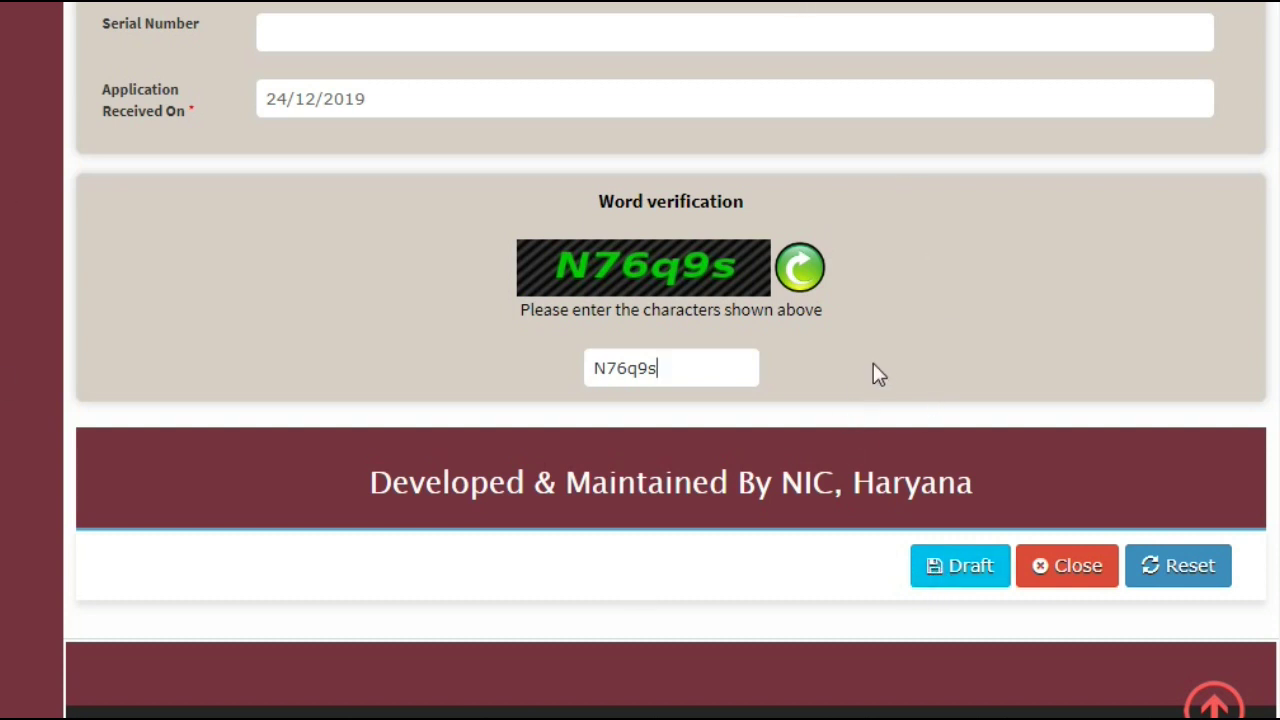
{"action": "left_click", "coordinate": [946, 580]}
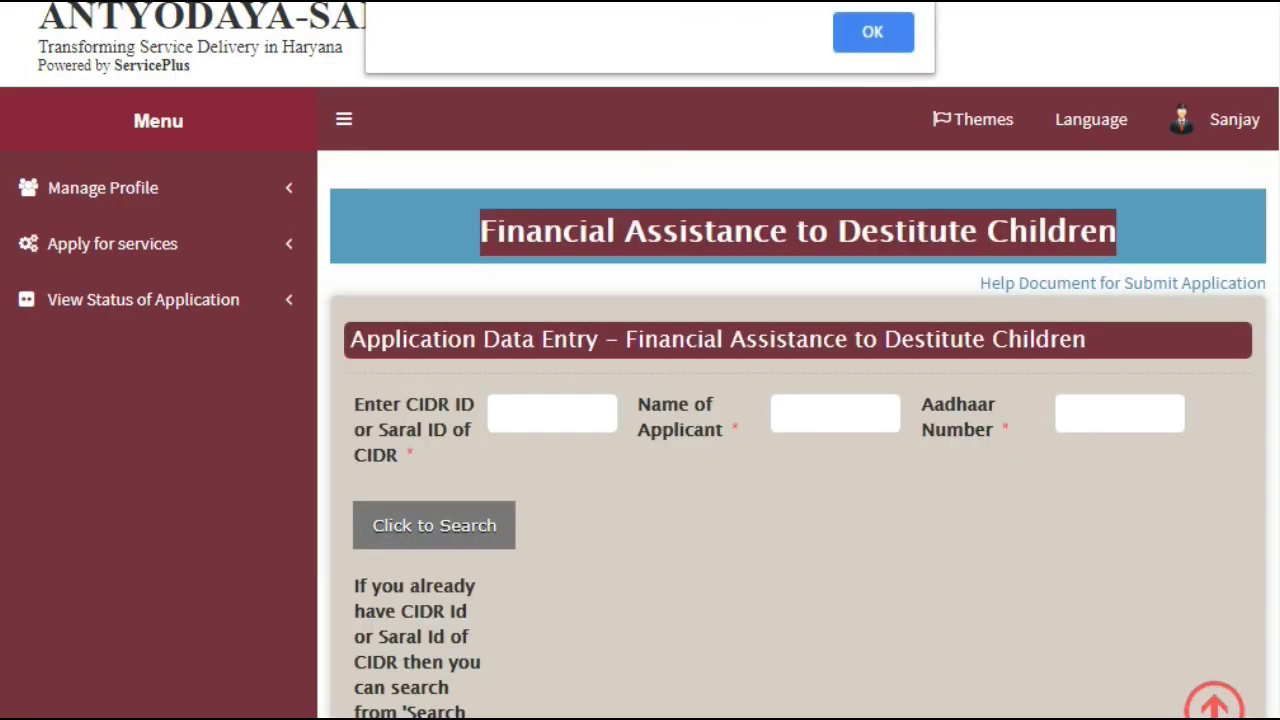
Dismiss the portal's alert message and return to the application form.
{"action": "right_click", "coordinate": [806, 11]}
{"action": "left_click", "coordinate": [846, 10]}
{"action": "left_click", "coordinate": [866, 36]}
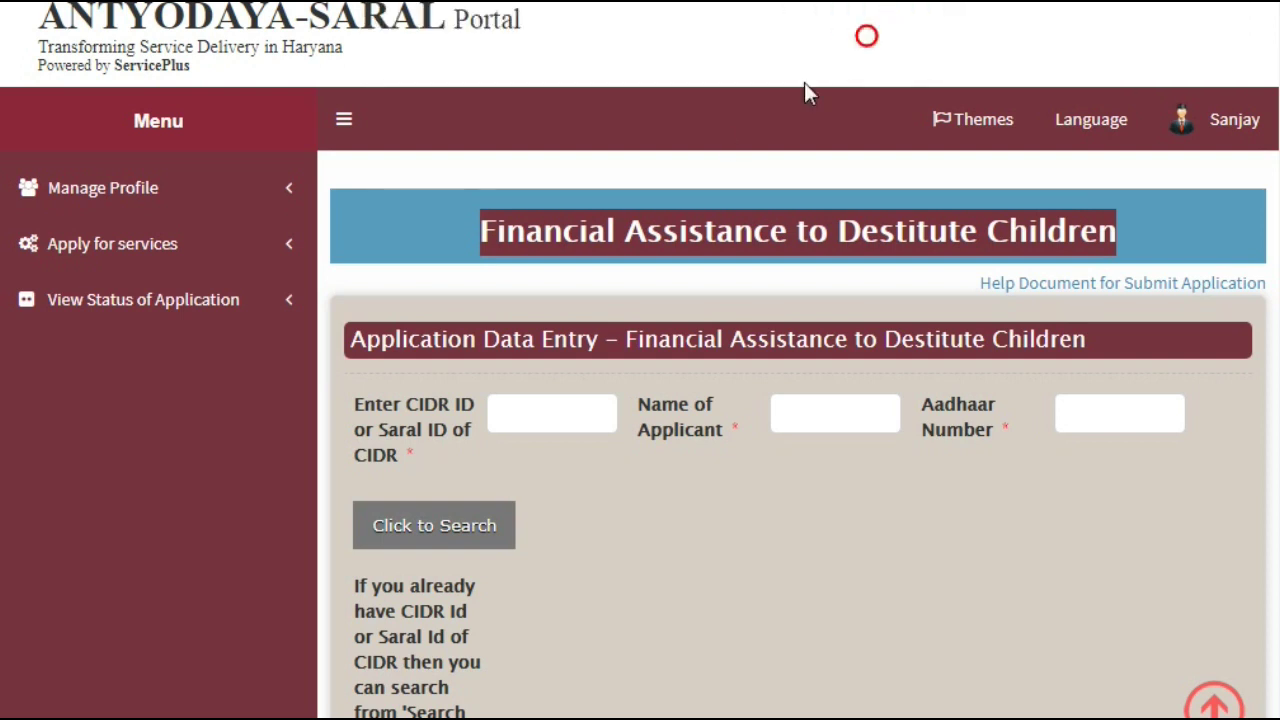
{"action": "left_click", "coordinate": [343, 122]}
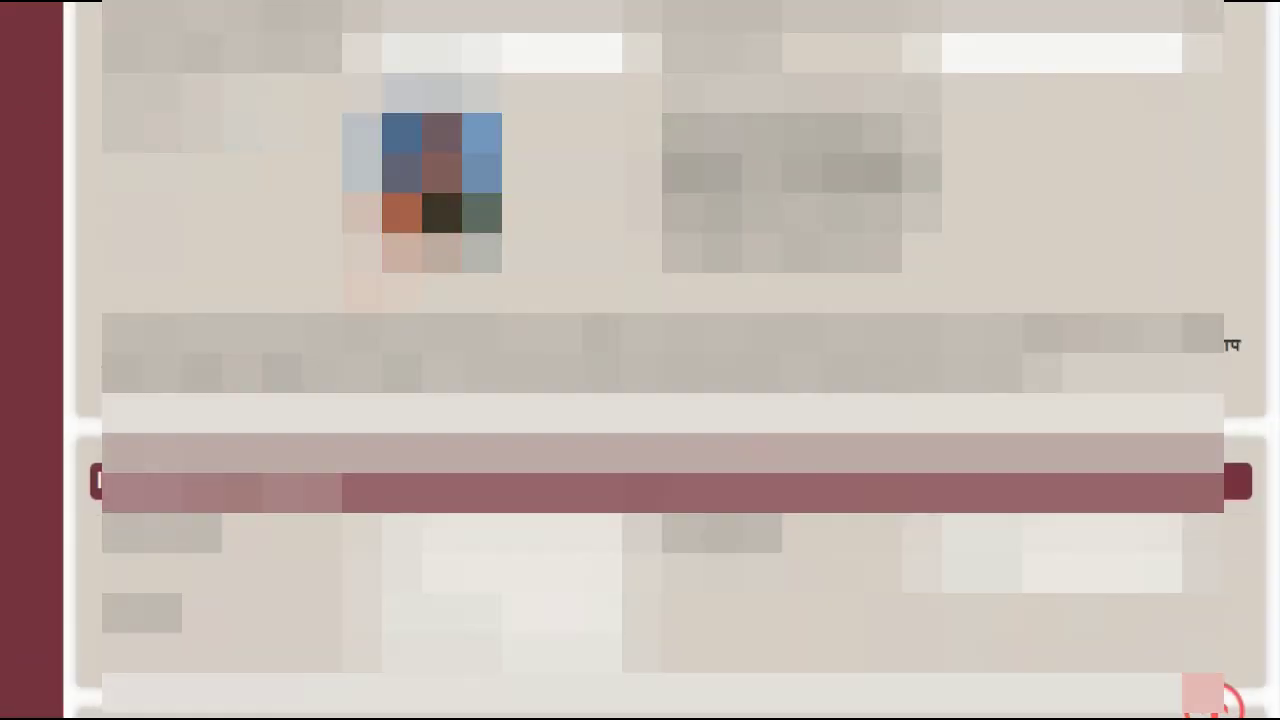
Enter the new word verification characters and submit the application.
{"action": "scroll", "coordinate": [660, 360], "scroll_direction": "down", "scroll_amount": 15}
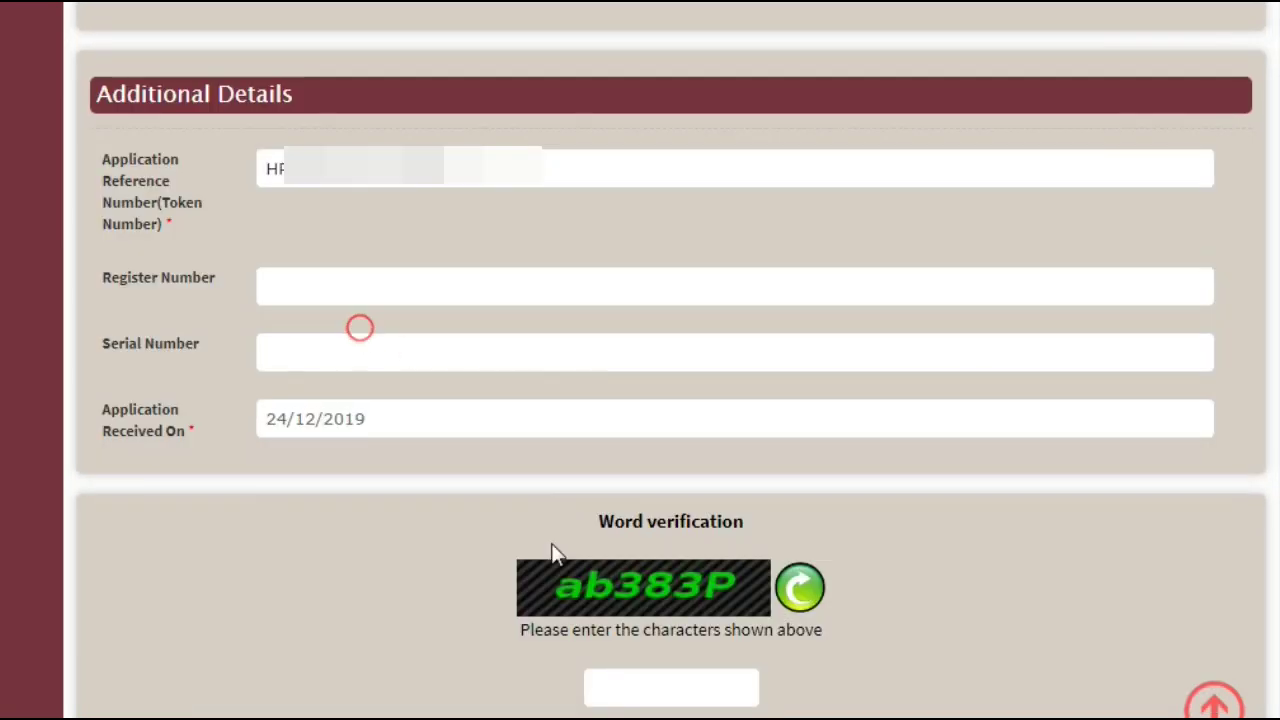
{"action": "scroll", "coordinate": [600, 655], "scroll_direction": "down", "scroll_amount": 4}
{"action": "scroll", "coordinate": [603, 649], "scroll_direction": "down", "scroll_amount": 1}
{"action": "scroll", "coordinate": [605, 600], "scroll_direction": "up", "scroll_amount": 1}
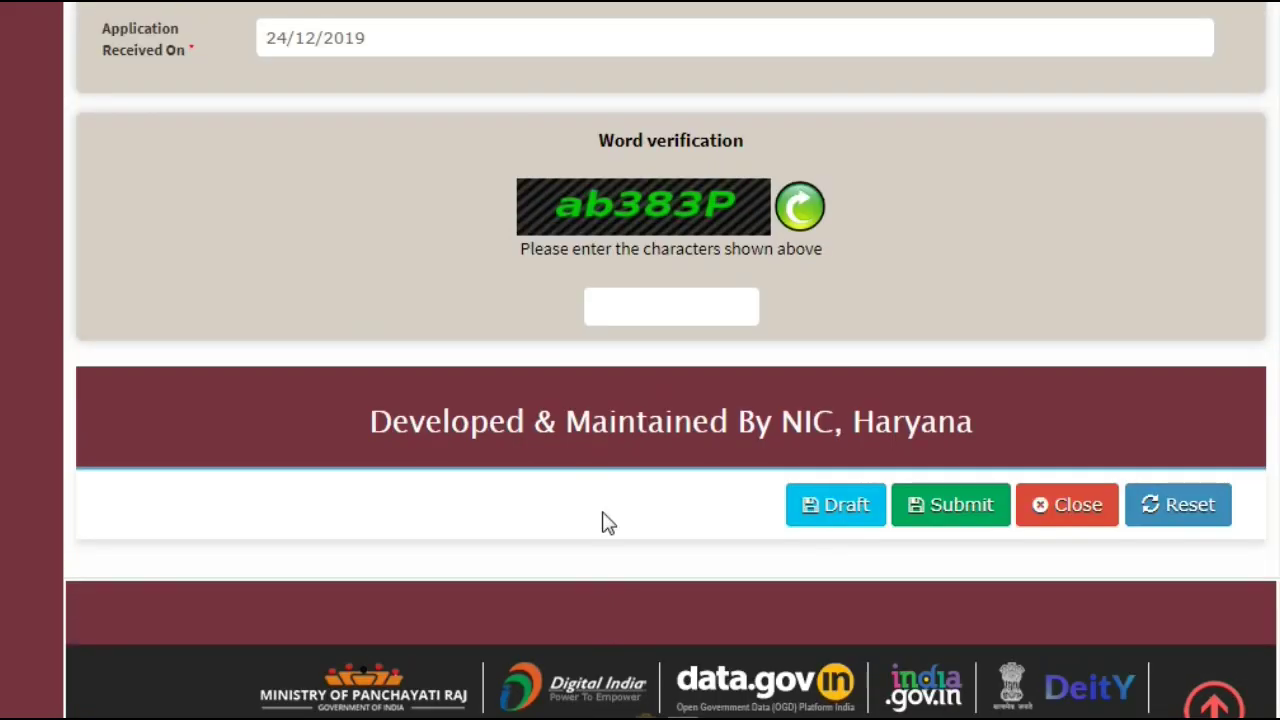
{"action": "left_click", "coordinate": [615, 311]}
{"action": "type", "text": "ab383P"}
{"action": "left_click", "coordinate": [968, 508]}
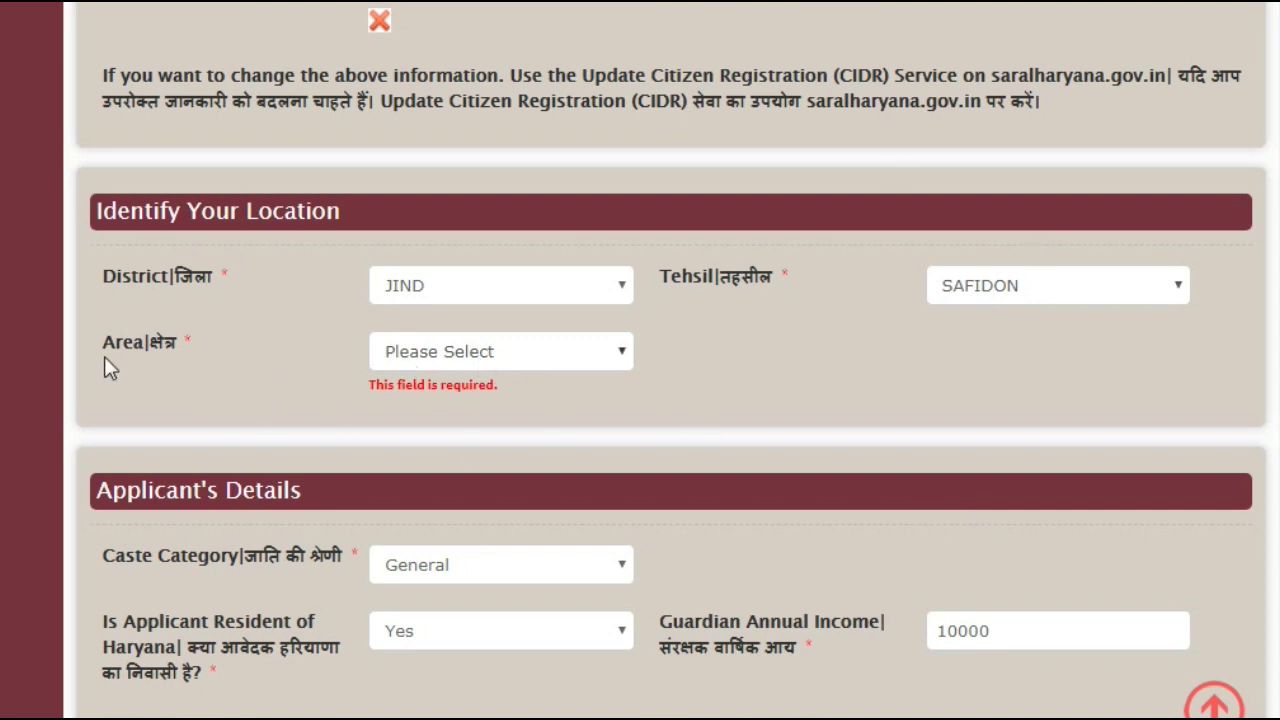
Set the location area to Urban, with Safidon as both the city and the block.
{"action": "left_click", "coordinate": [423, 363]}
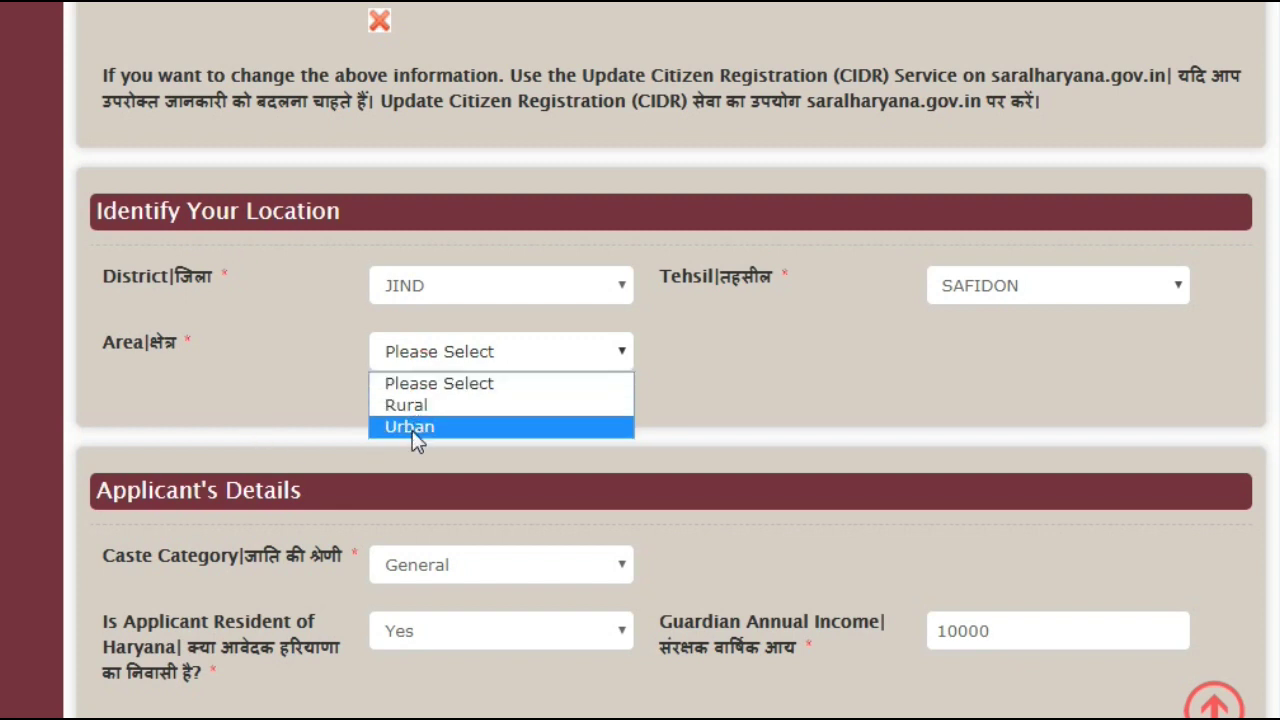
{"action": "left_click", "coordinate": [462, 432]}
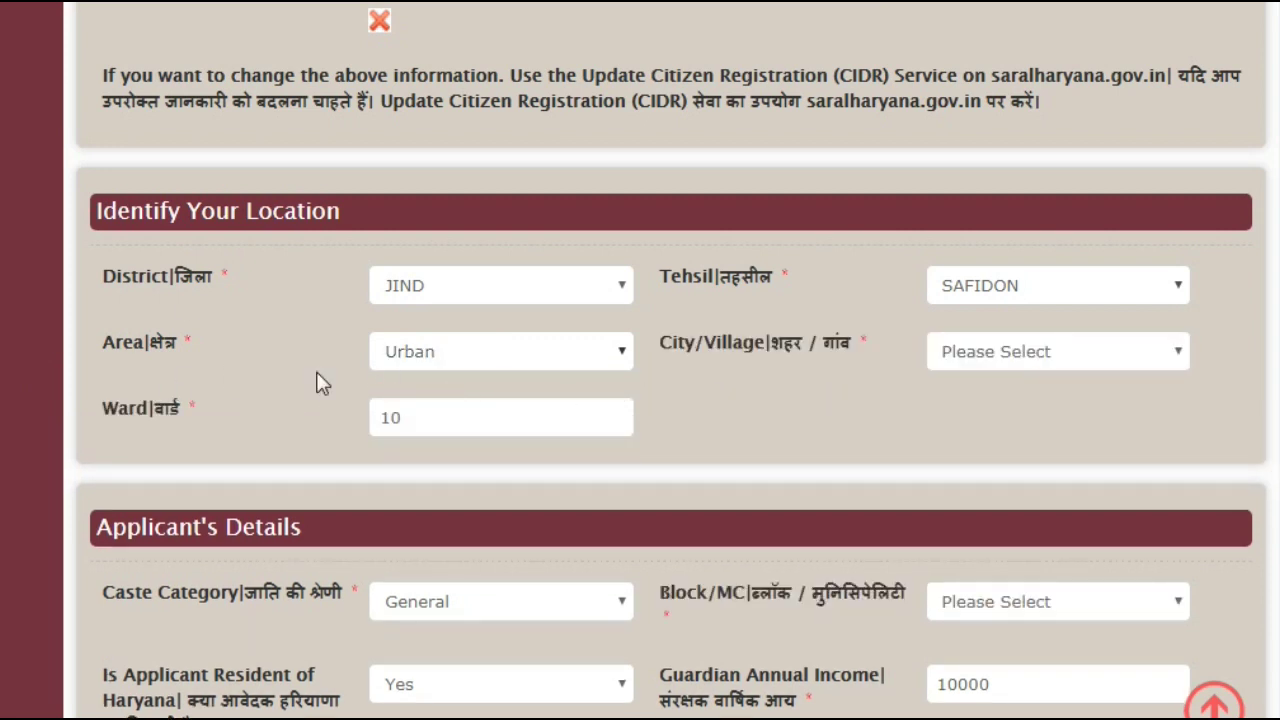
{"action": "left_click", "coordinate": [991, 353]}
{"action": "left_click", "coordinate": [988, 406]}
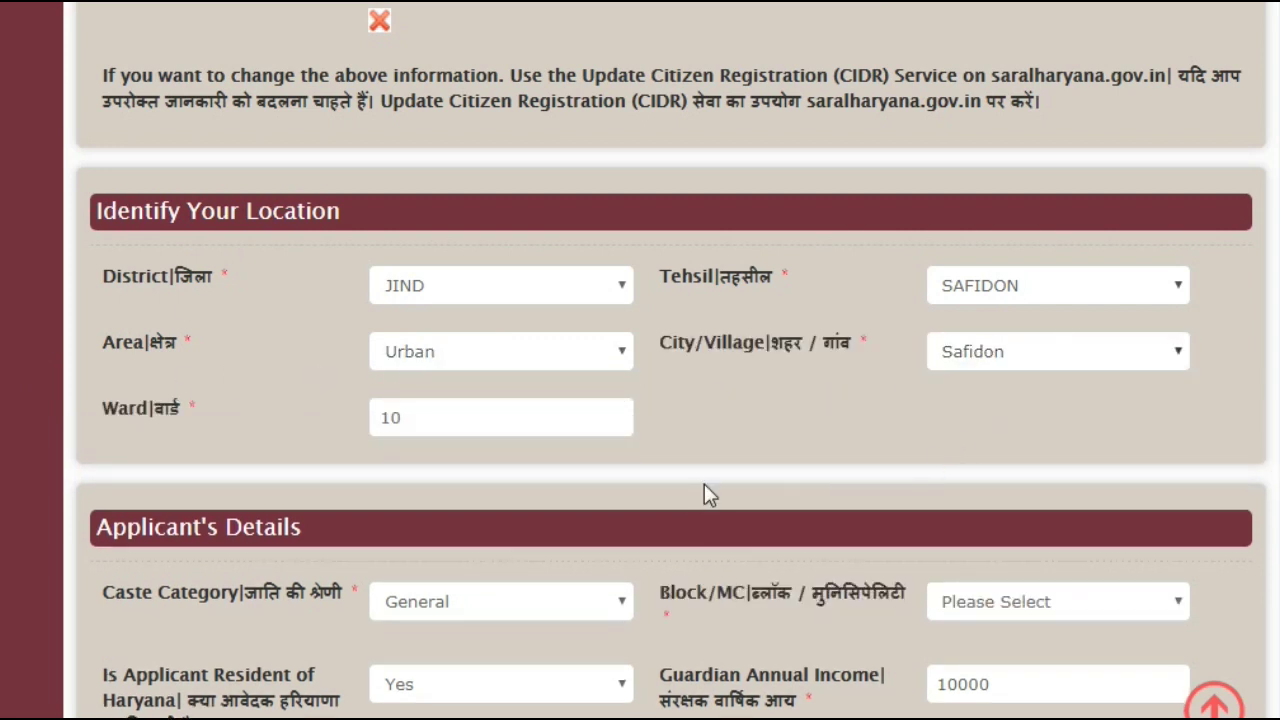
{"action": "scroll", "coordinate": [517, 437], "scroll_direction": "down", "scroll_amount": 3}
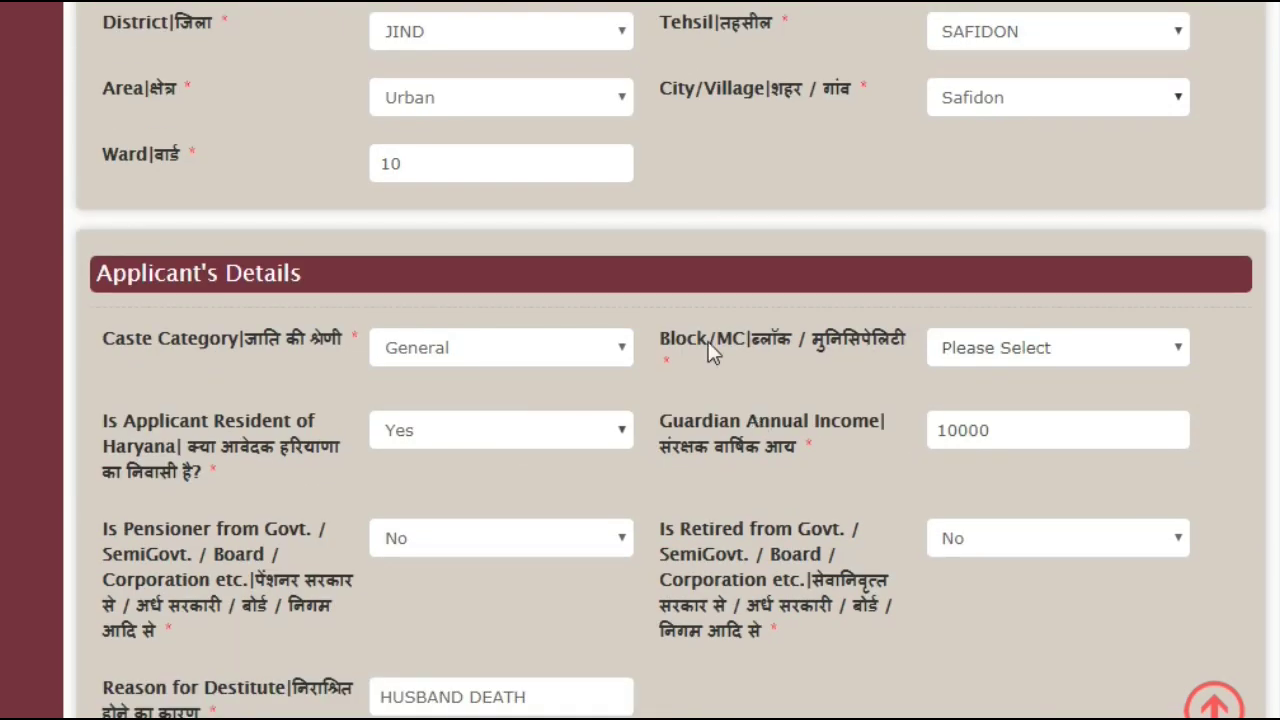
{"action": "left_click", "coordinate": [988, 348]}
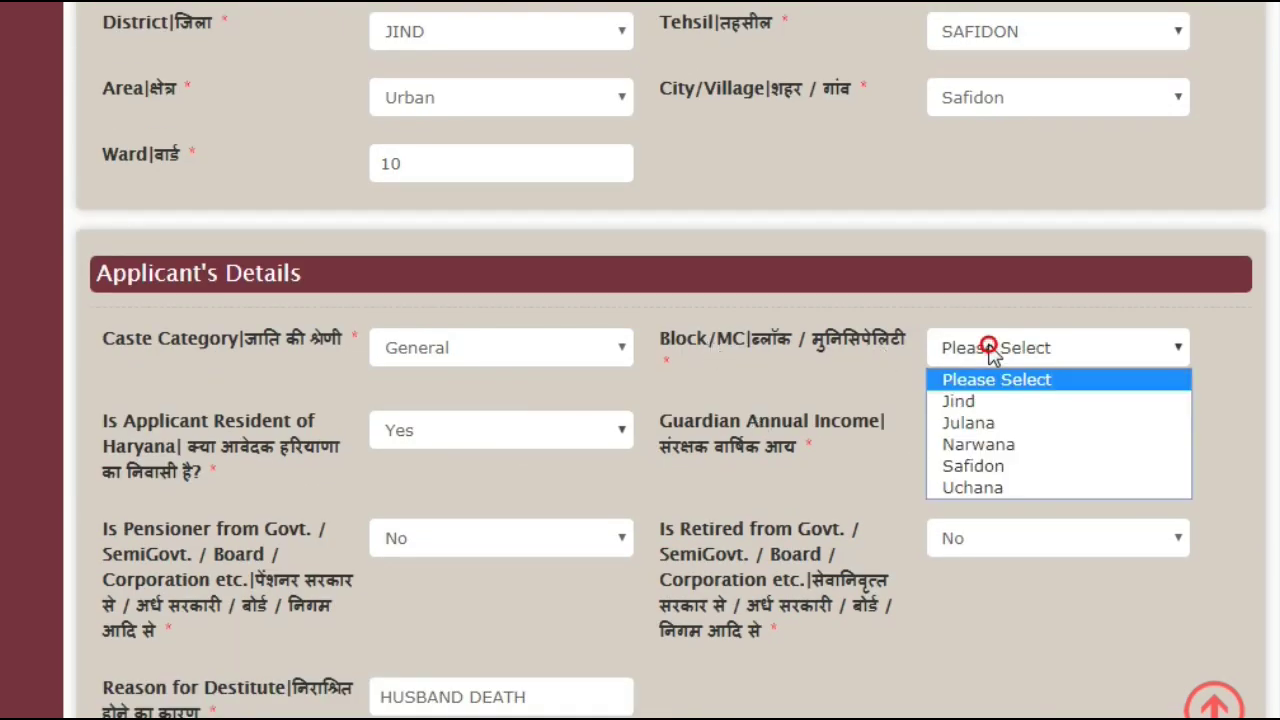
{"action": "left_click", "coordinate": [970, 466]}
Tick the I Agree consent for sharing Aadhaar and bank details.
{"action": "scroll", "coordinate": [970, 466], "scroll_direction": "down", "scroll_amount": 1}
{"action": "scroll", "coordinate": [640, 400], "scroll_direction": "down", "scroll_amount": 6}
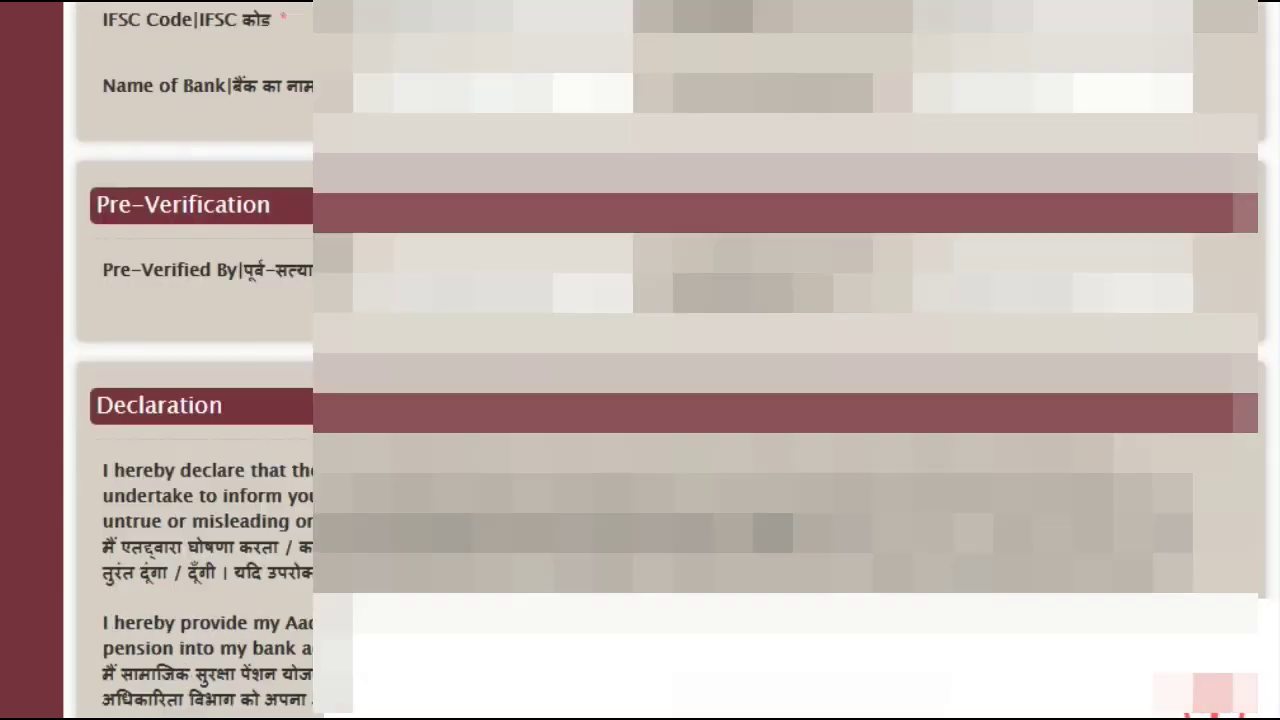
{"action": "scroll", "coordinate": [640, 400], "scroll_direction": "up", "scroll_amount": 4}
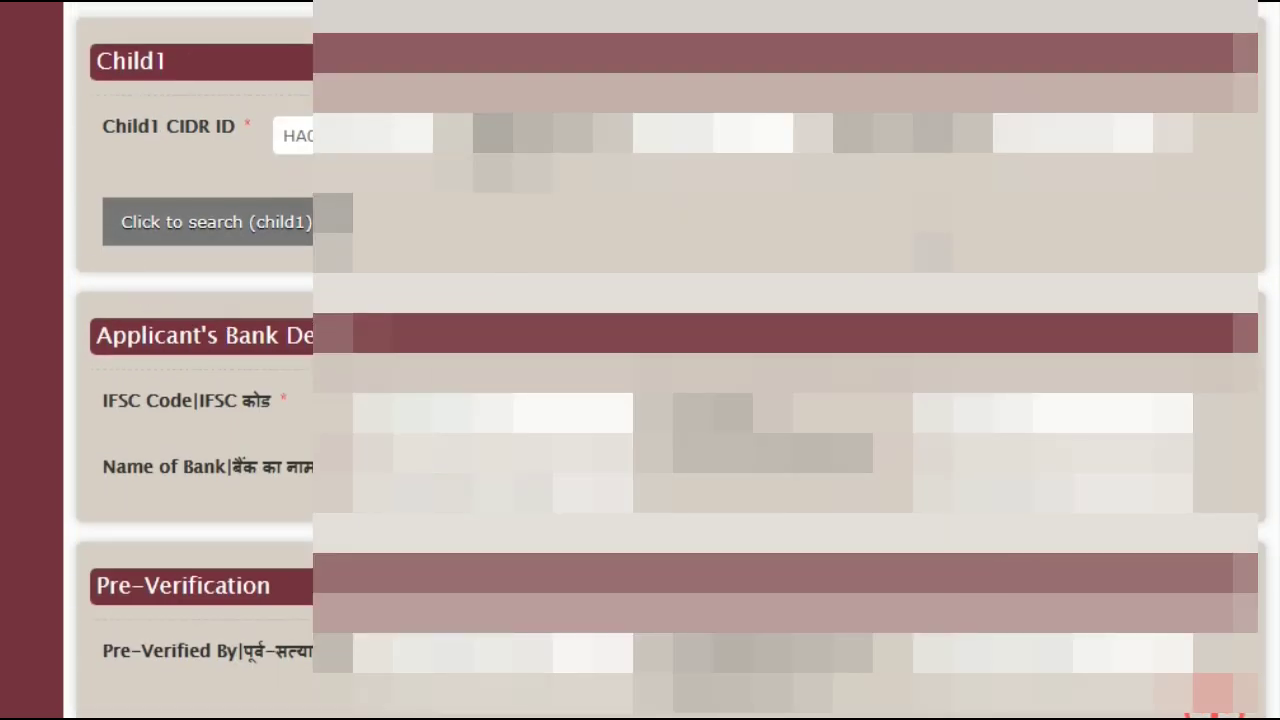
{"action": "scroll", "coordinate": [640, 360], "scroll_direction": "down", "scroll_amount": 10}
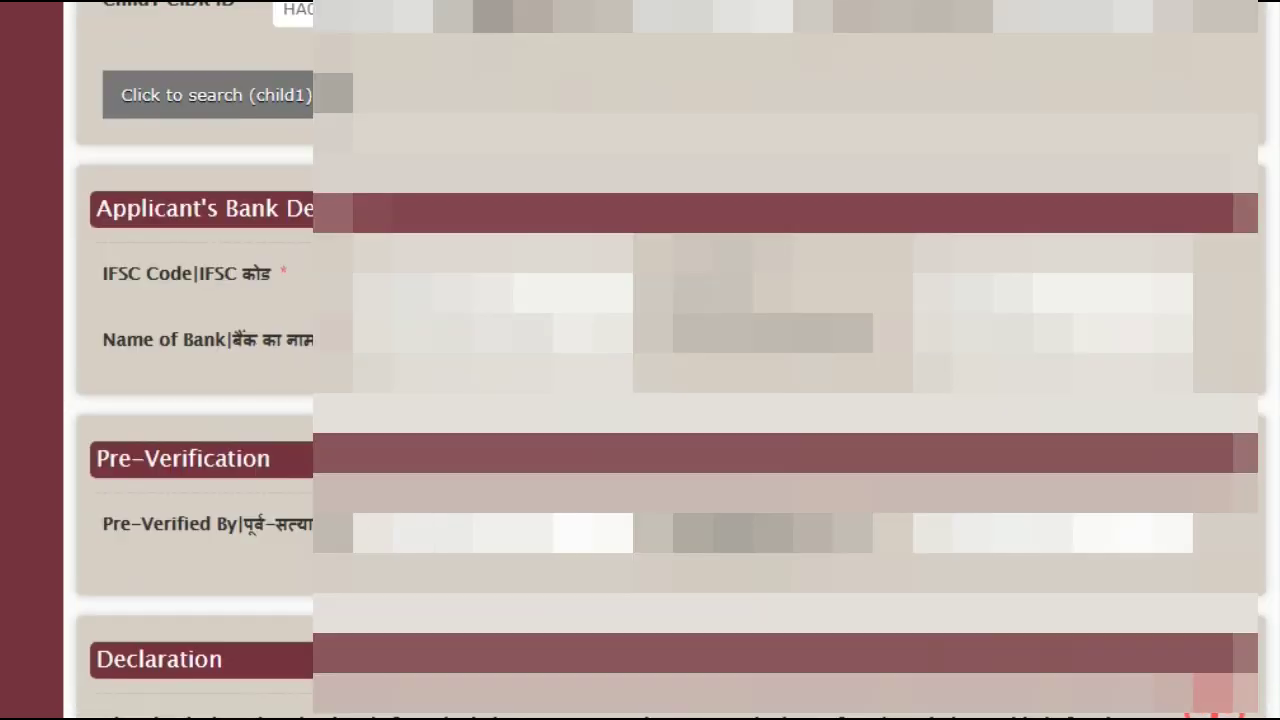
{"action": "scroll", "coordinate": [166, 309], "scroll_direction": "down", "scroll_amount": 1}
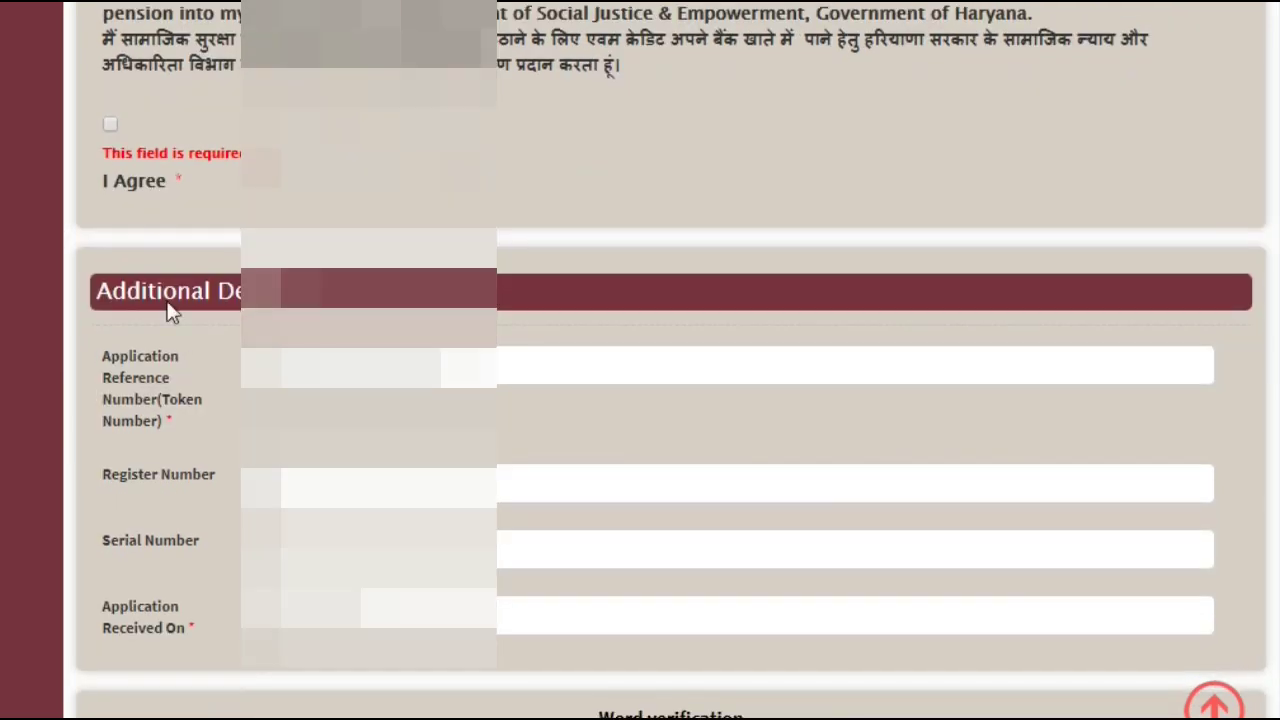
{"action": "left_click", "coordinate": [110, 132]}
{"action": "scroll", "coordinate": [191, 263], "scroll_direction": "down", "scroll_amount": 3}
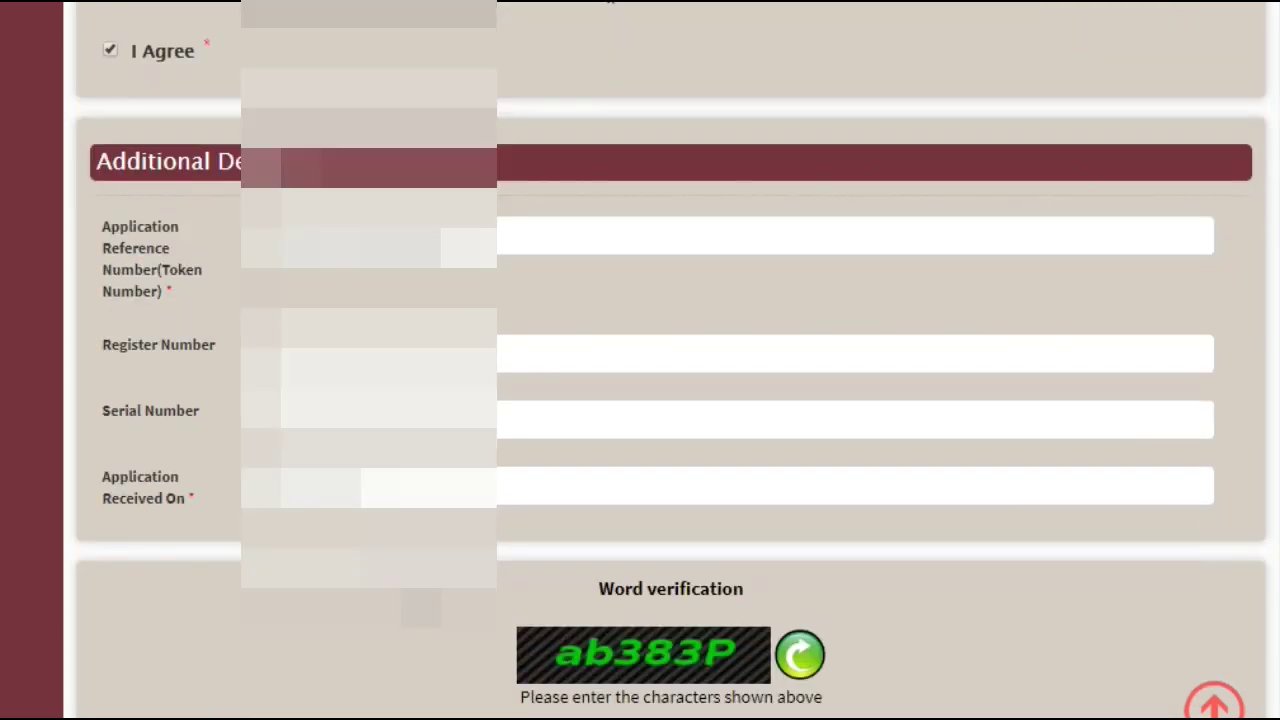
{"action": "scroll", "coordinate": [658, 566], "scroll_direction": "down", "scroll_amount": 3}
{"action": "scroll", "coordinate": [634, 551], "scroll_direction": "up", "scroll_amount": 1}
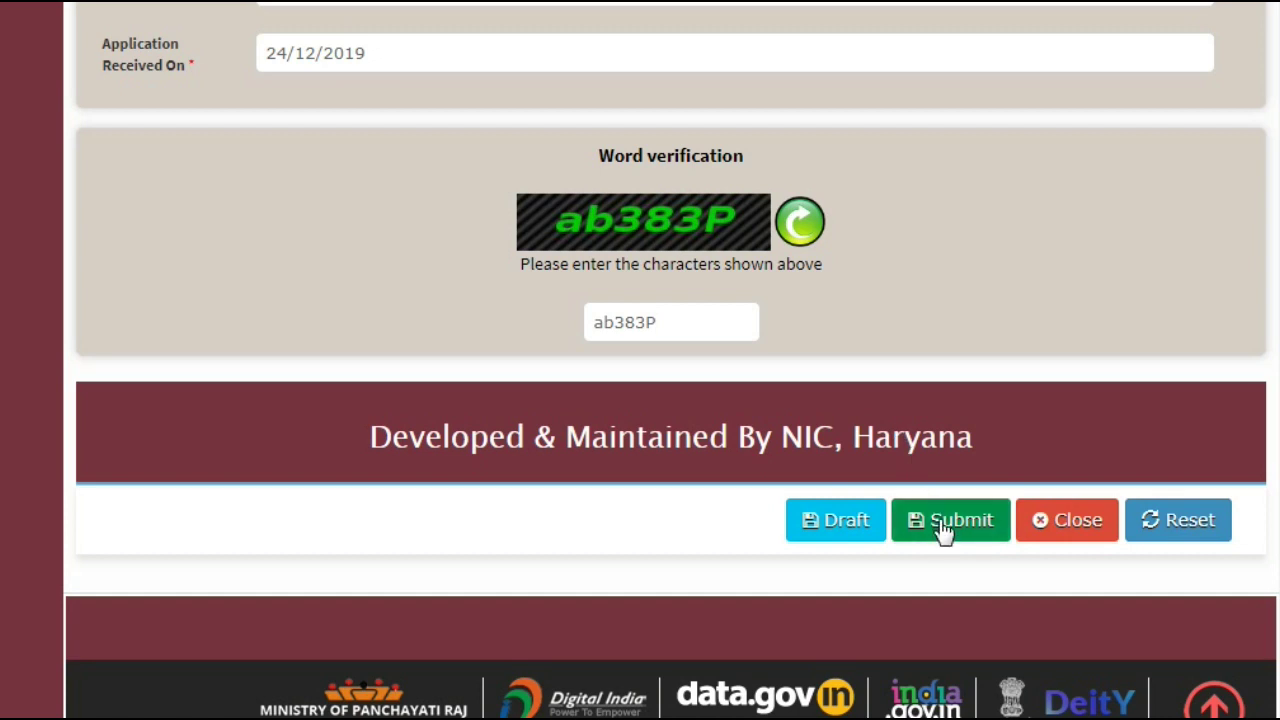
Submit the completed form and scroll through the resulting application summary page.
{"action": "left_click", "coordinate": [935, 532]}
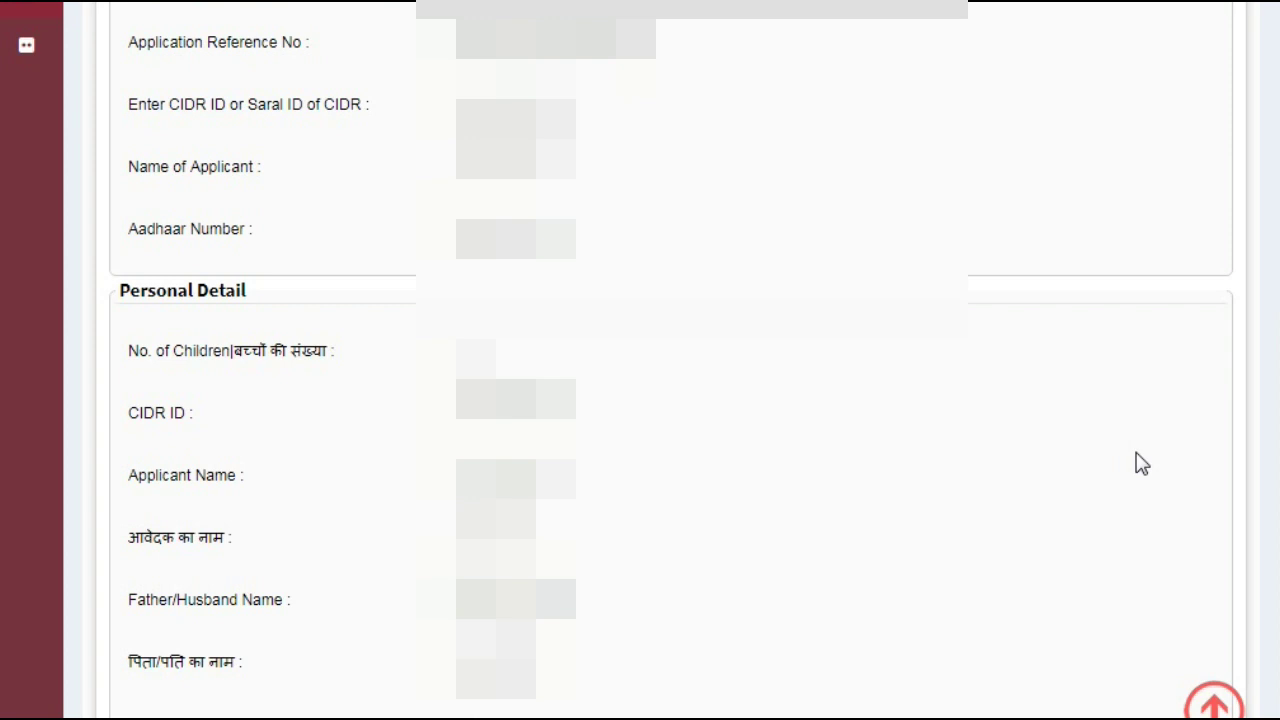
{"action": "scroll", "coordinate": [1142, 463], "scroll_direction": "down", "scroll_amount": 15}
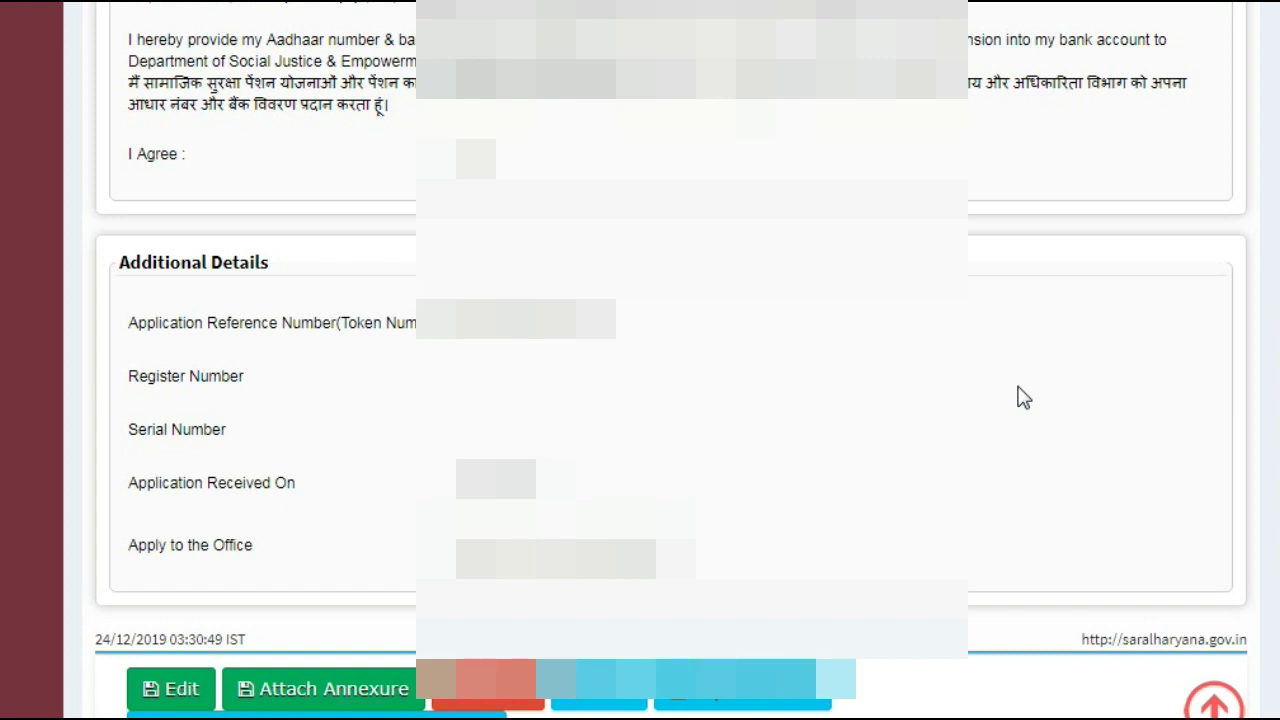
Open Attach Annexure and scroll through the Enclosure(s) table of required documents.
{"action": "left_click", "coordinate": [275, 700]}
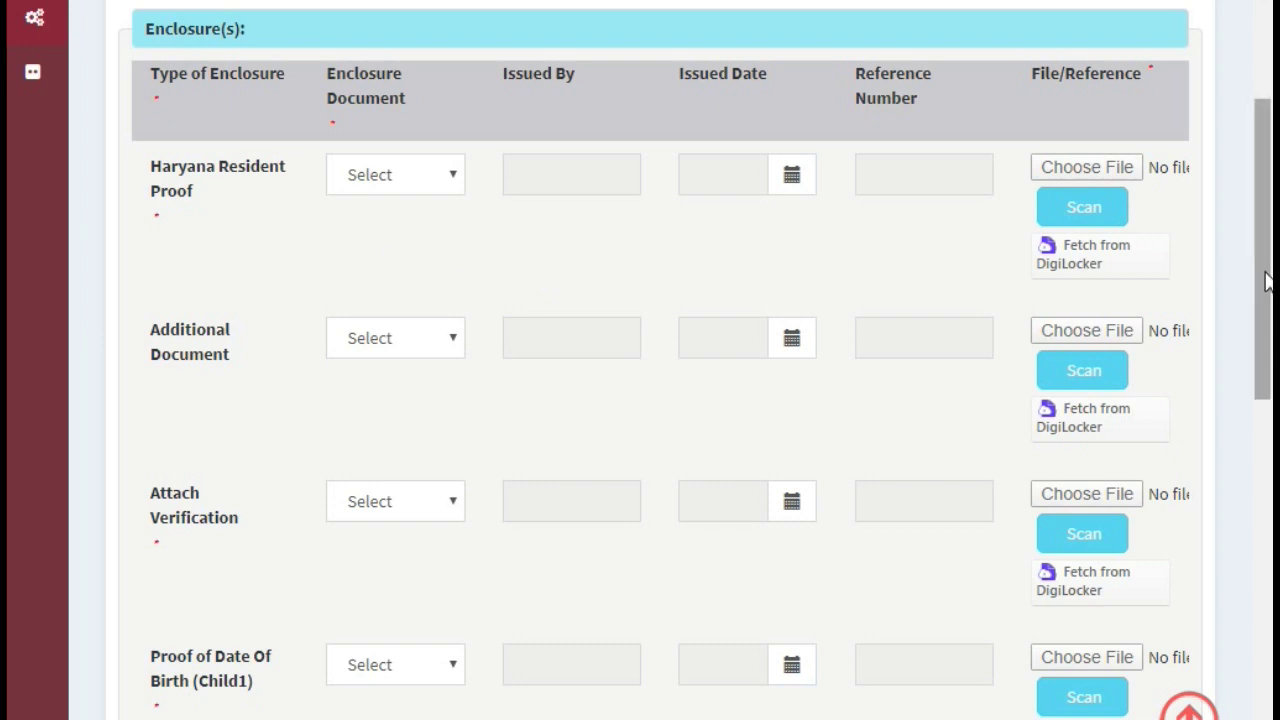
{"action": "left_click_drag", "start_coordinate": [1266, 277], "coordinate": [1263, 242]}
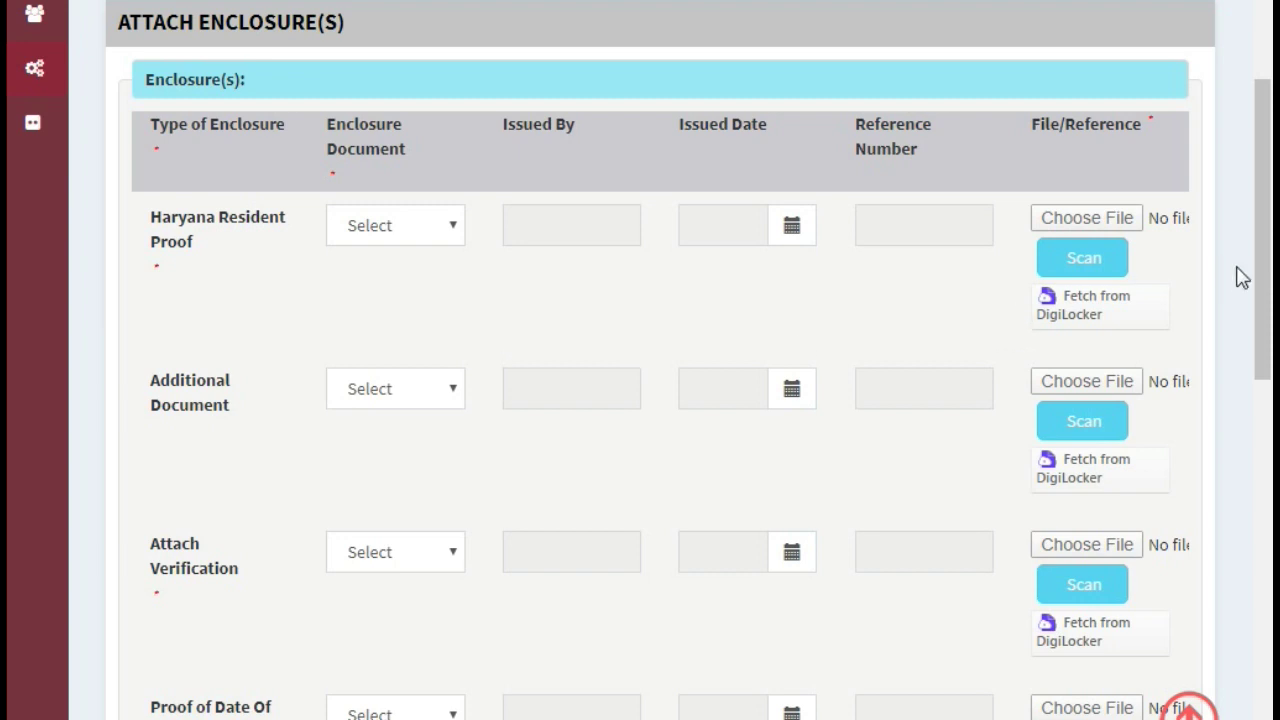
{"action": "left_click_drag", "start_coordinate": [1260, 280], "coordinate": [1266, 331]}
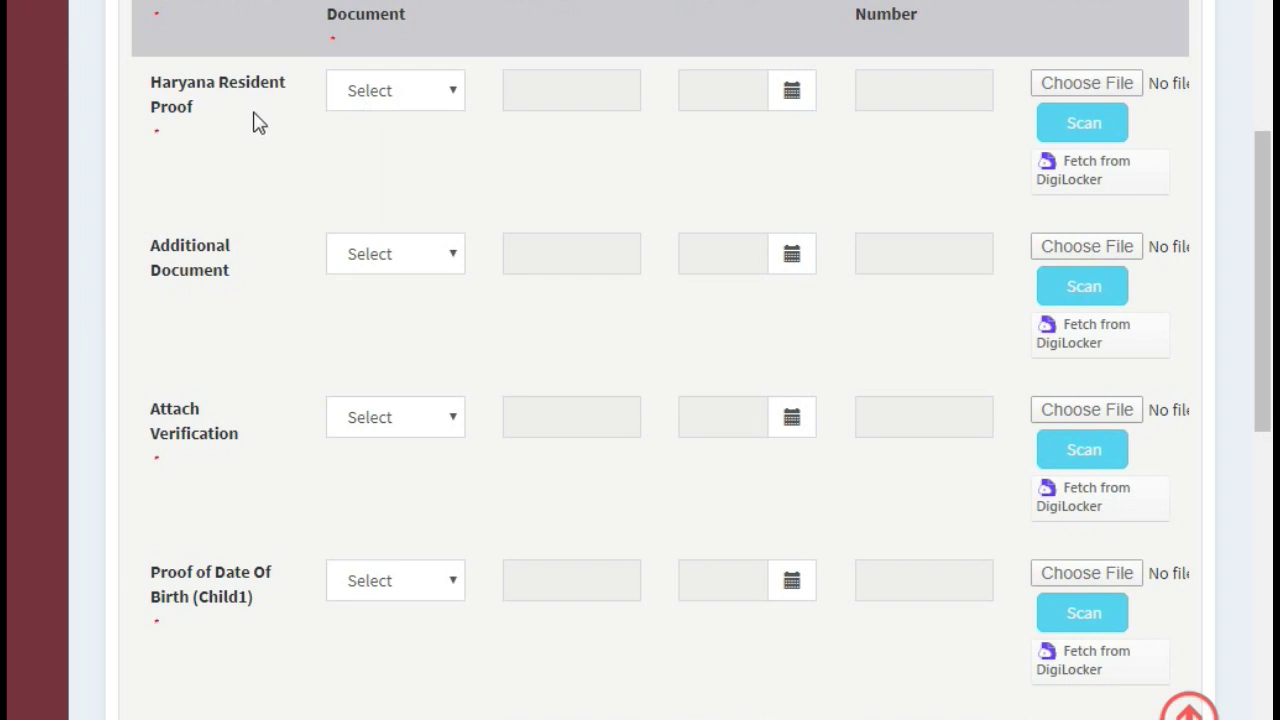
Choose Haryana Resident Certificate, Additional Document and Attach Verified Report for the first three enclosures.
{"action": "left_click", "coordinate": [386, 102]}
{"action": "left_click", "coordinate": [390, 150]}
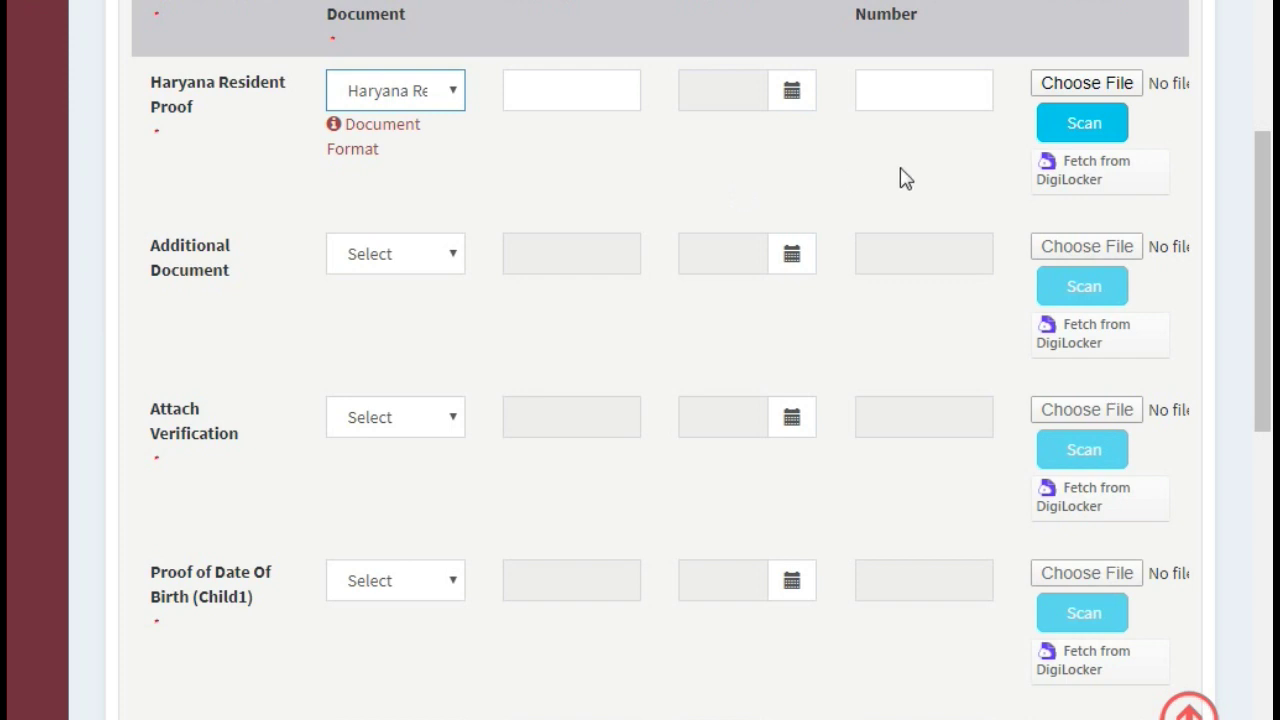
{"action": "left_click", "coordinate": [381, 256]}
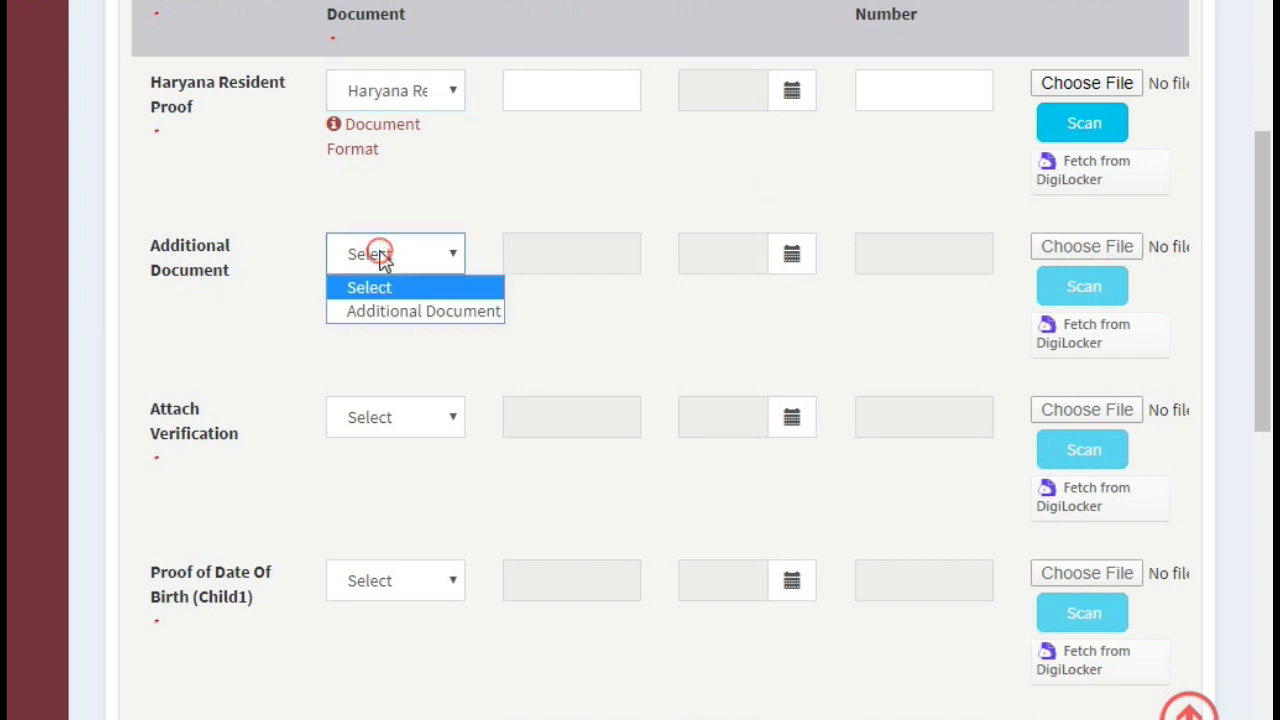
{"action": "left_click", "coordinate": [381, 311]}
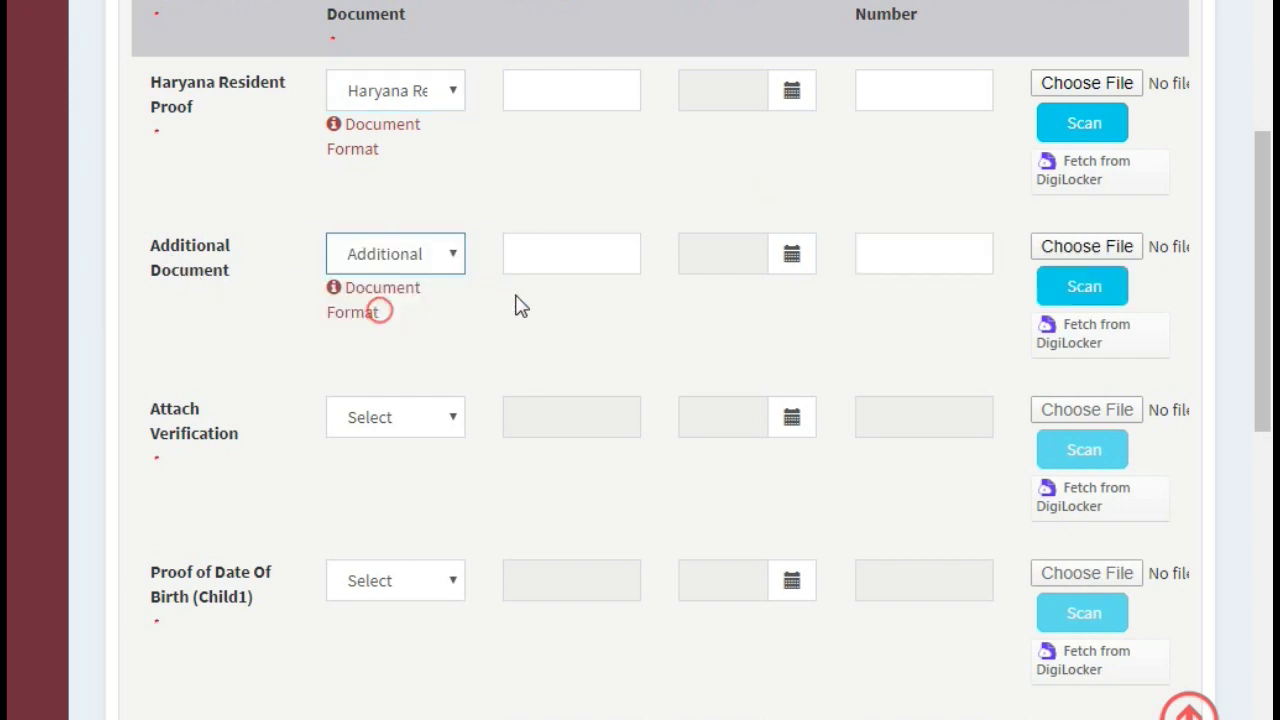
{"action": "left_click", "coordinate": [537, 192]}
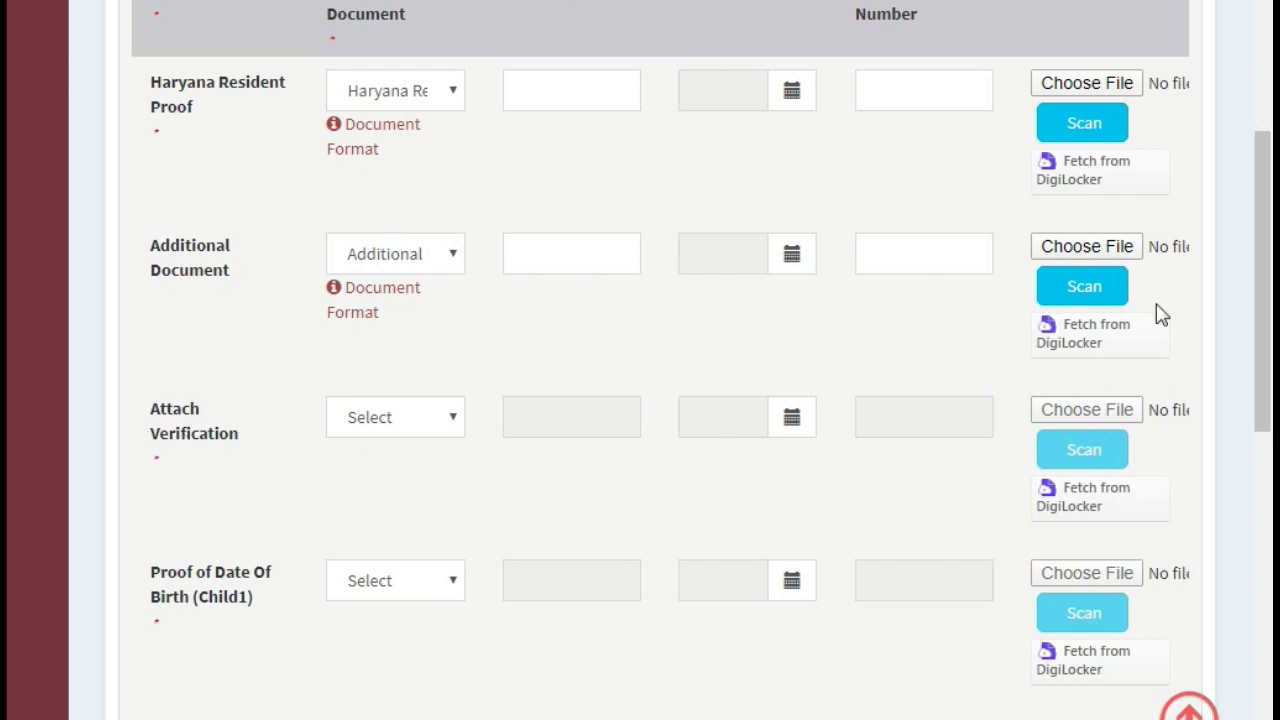
{"action": "left_click", "coordinate": [410, 416]}
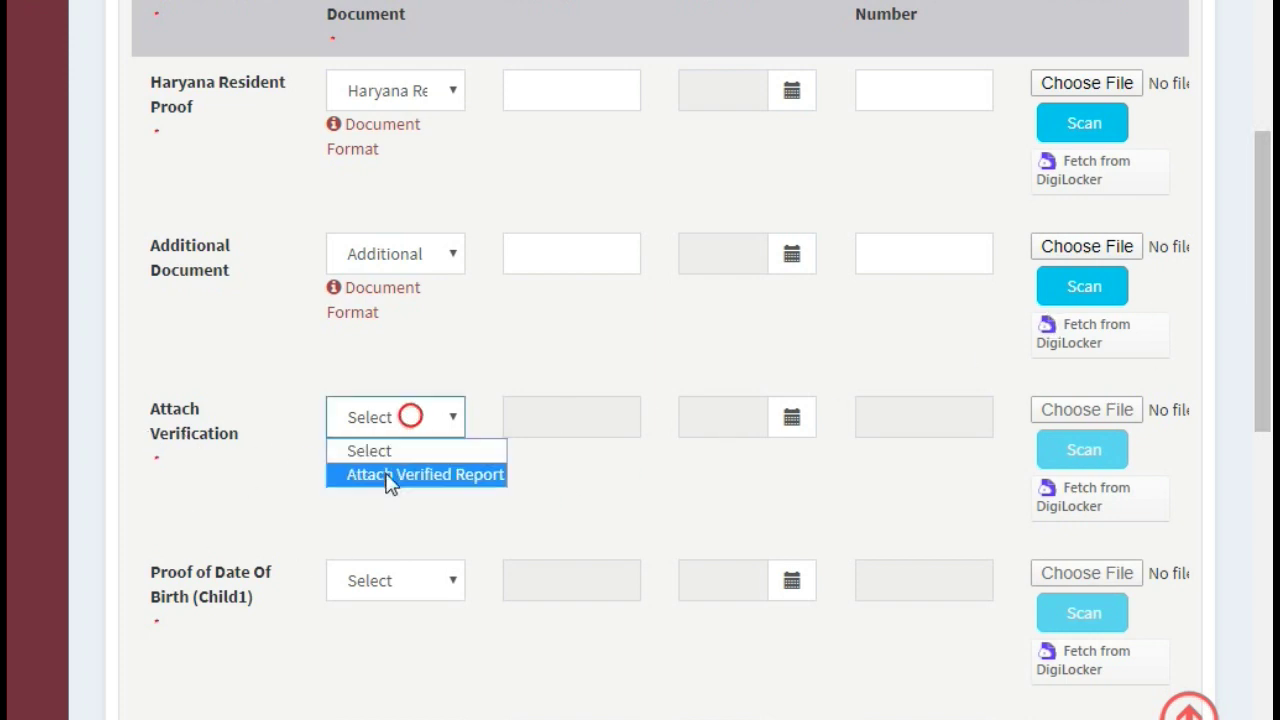
{"action": "left_click", "coordinate": [388, 476]}
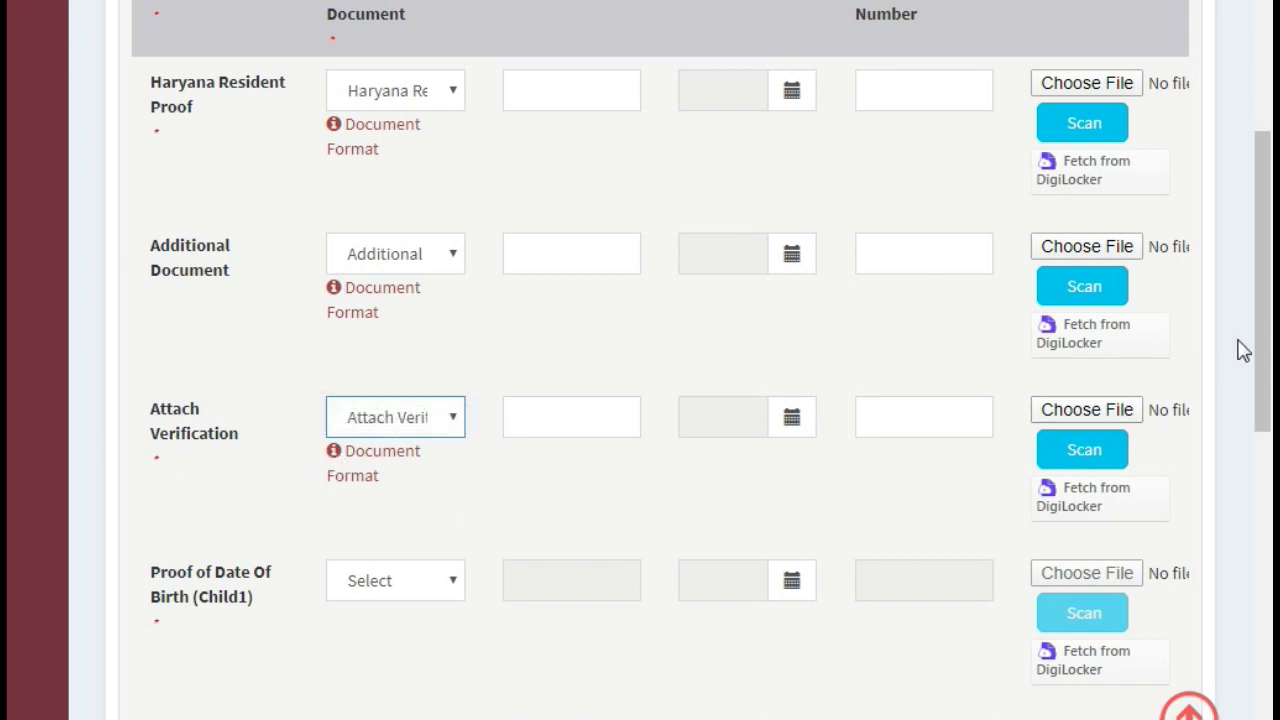
Choose Proof of Date Of Birth for Child1 and Child2, and Destitute Certificate for Other Documents.
{"action": "left_click_drag", "start_coordinate": [1266, 337], "coordinate": [1268, 471]}
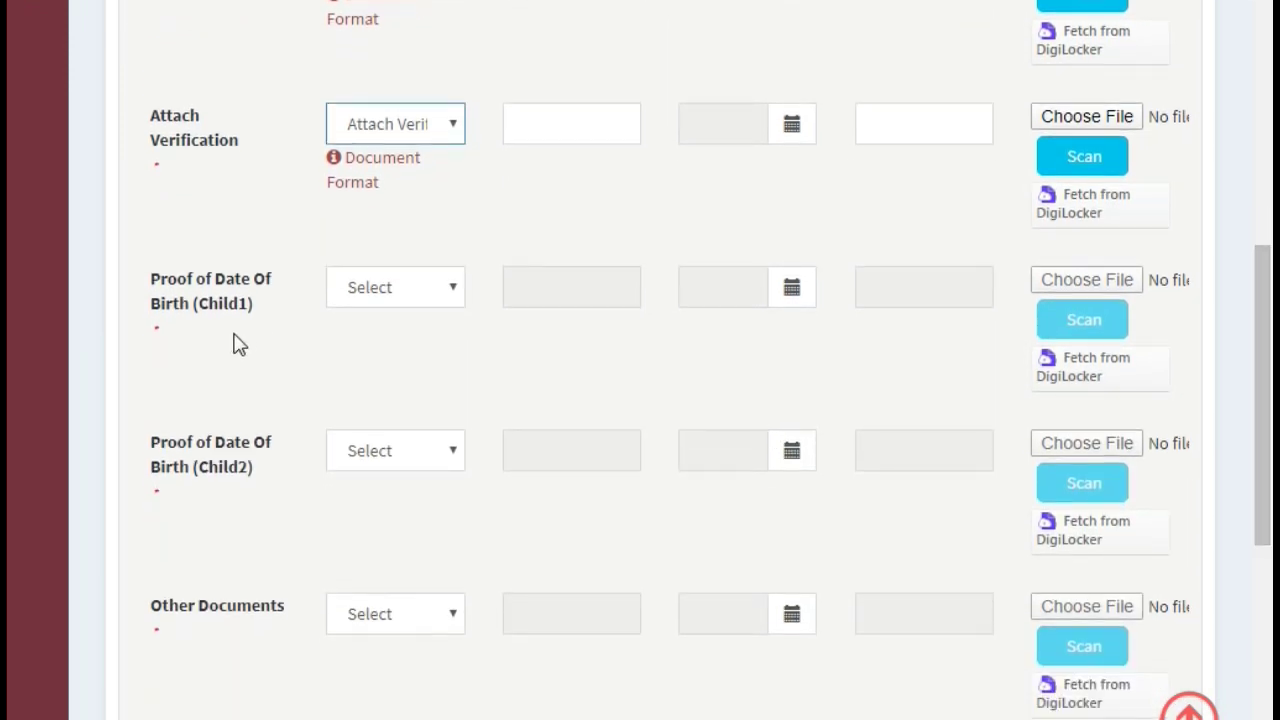
{"action": "left_click", "coordinate": [400, 302]}
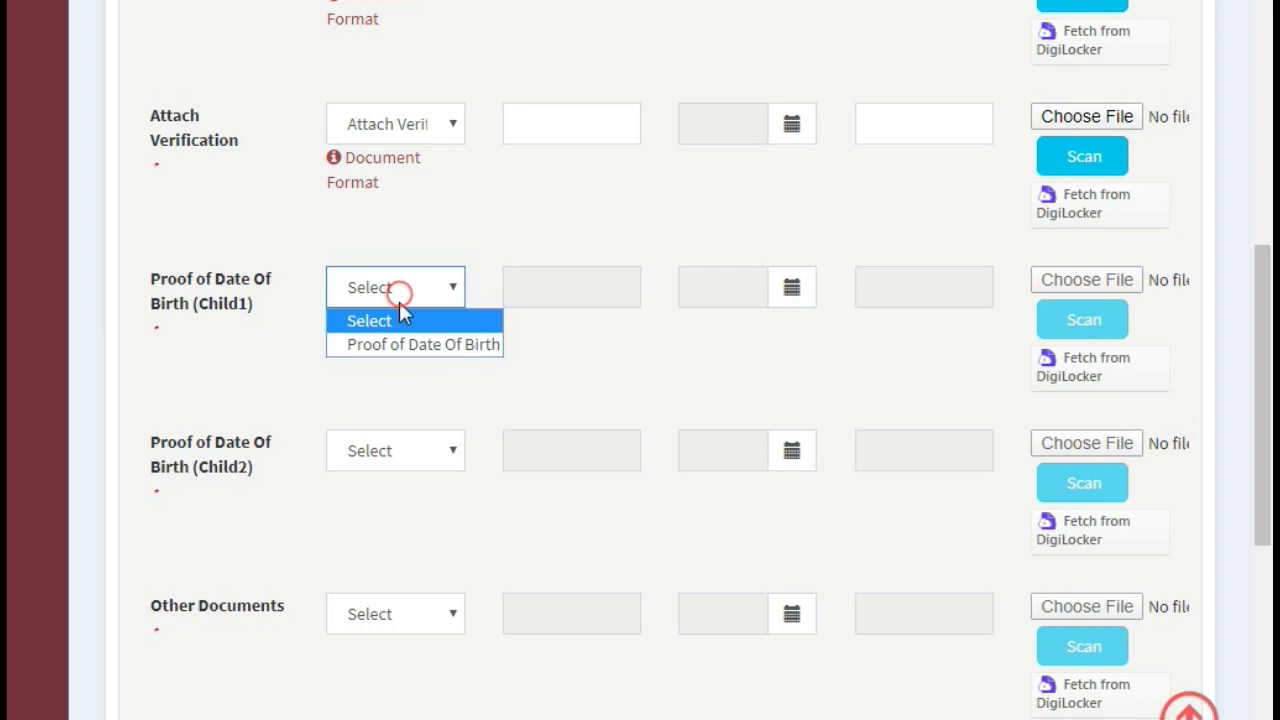
{"action": "left_click", "coordinate": [398, 362]}
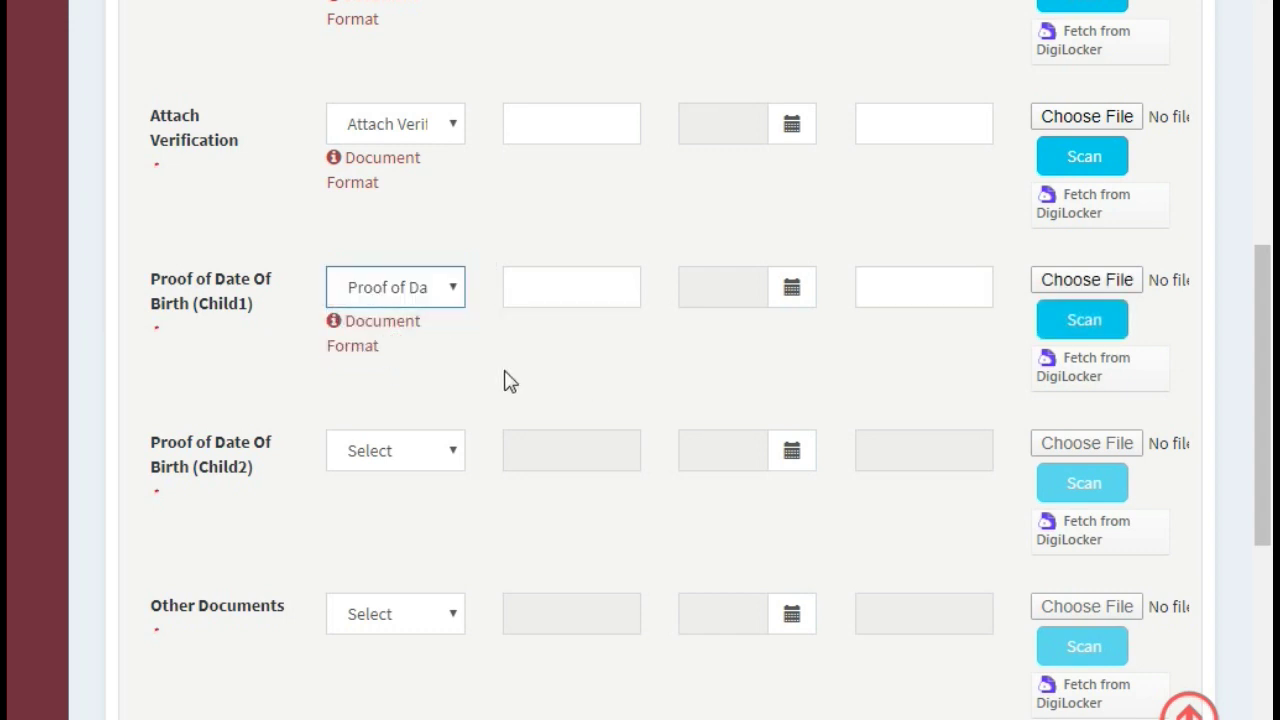
{"action": "left_click", "coordinate": [388, 452]}
{"action": "left_click", "coordinate": [386, 508]}
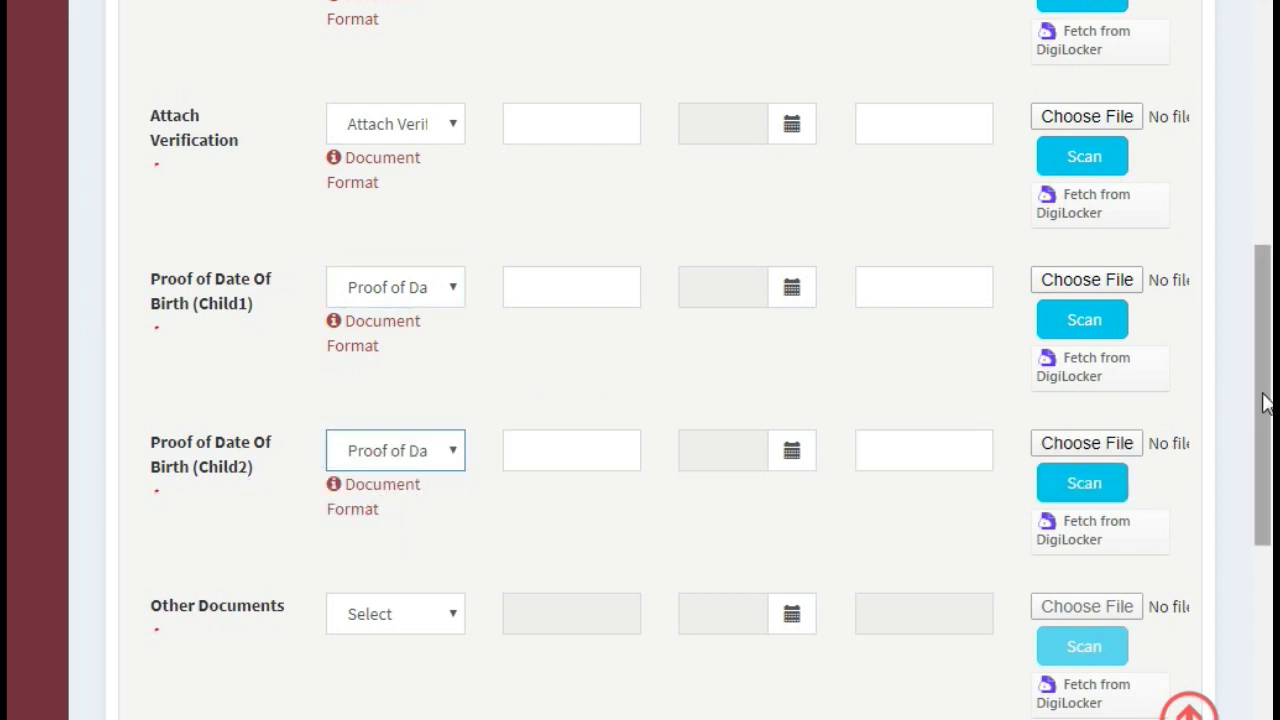
{"action": "left_click_drag", "start_coordinate": [1265, 400], "coordinate": [1266, 426]}
{"action": "left_click", "coordinate": [420, 553]}
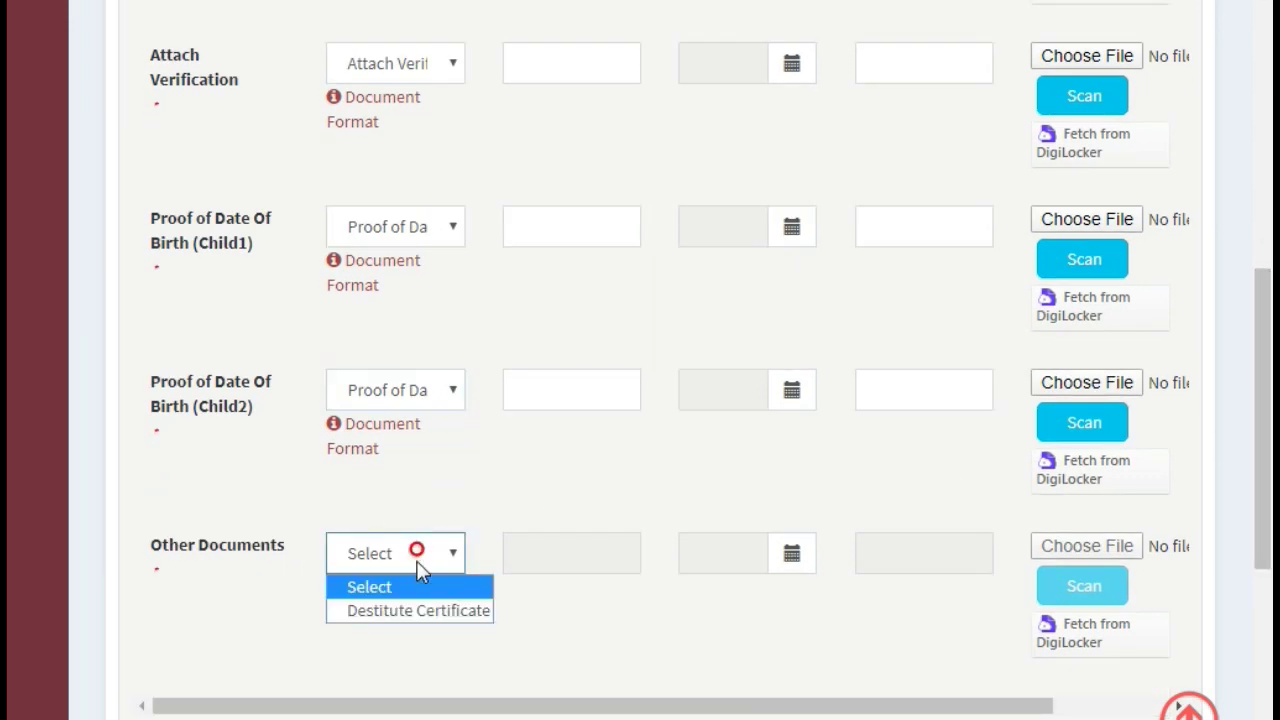
{"action": "left_click", "coordinate": [375, 611]}
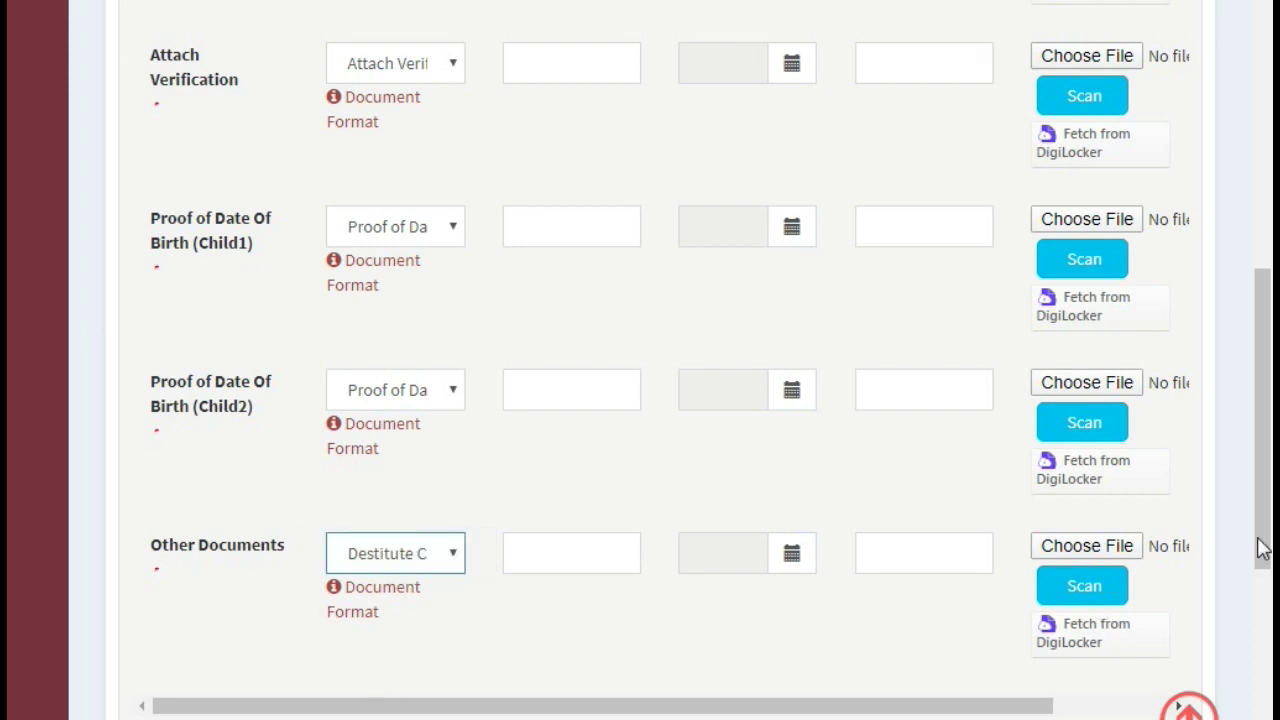
{"action": "left_click_drag", "start_coordinate": [1260, 517], "coordinate": [1260, 400]}
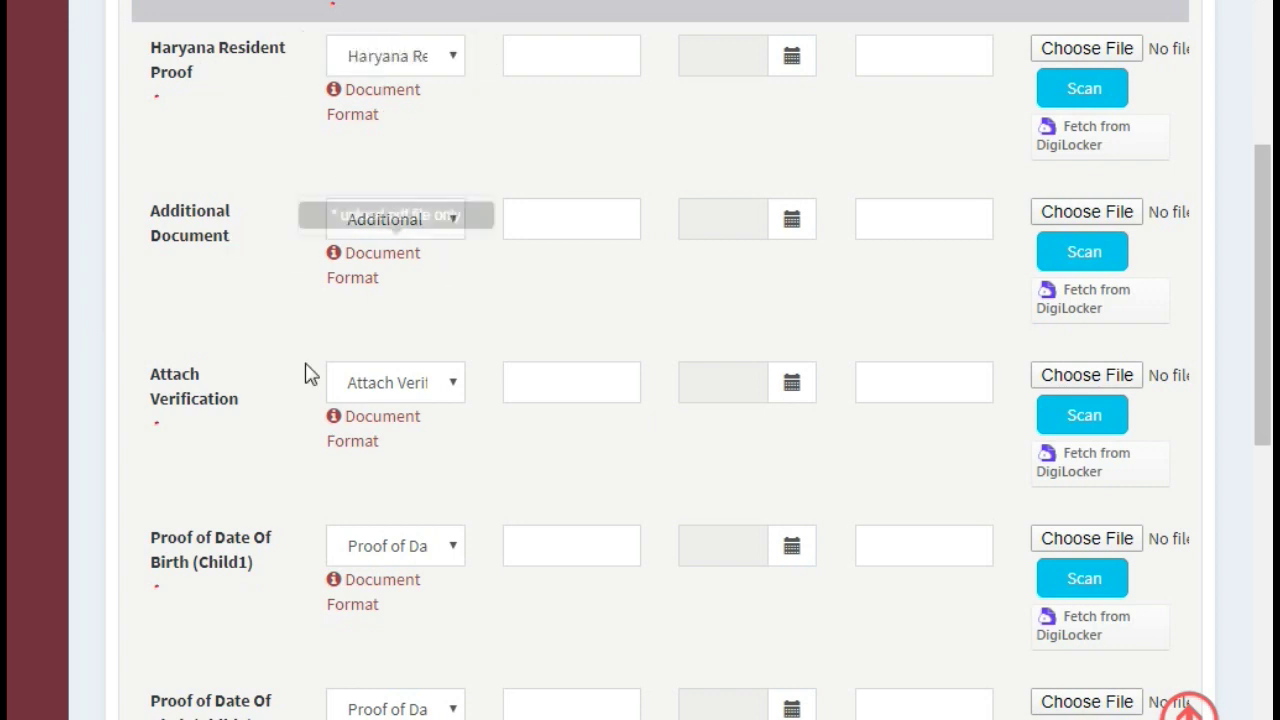
Select PDF files for both children's birth-proof rows and the Destitute Certificate row.
{"action": "mouse_move", "coordinate": [449, 431]}
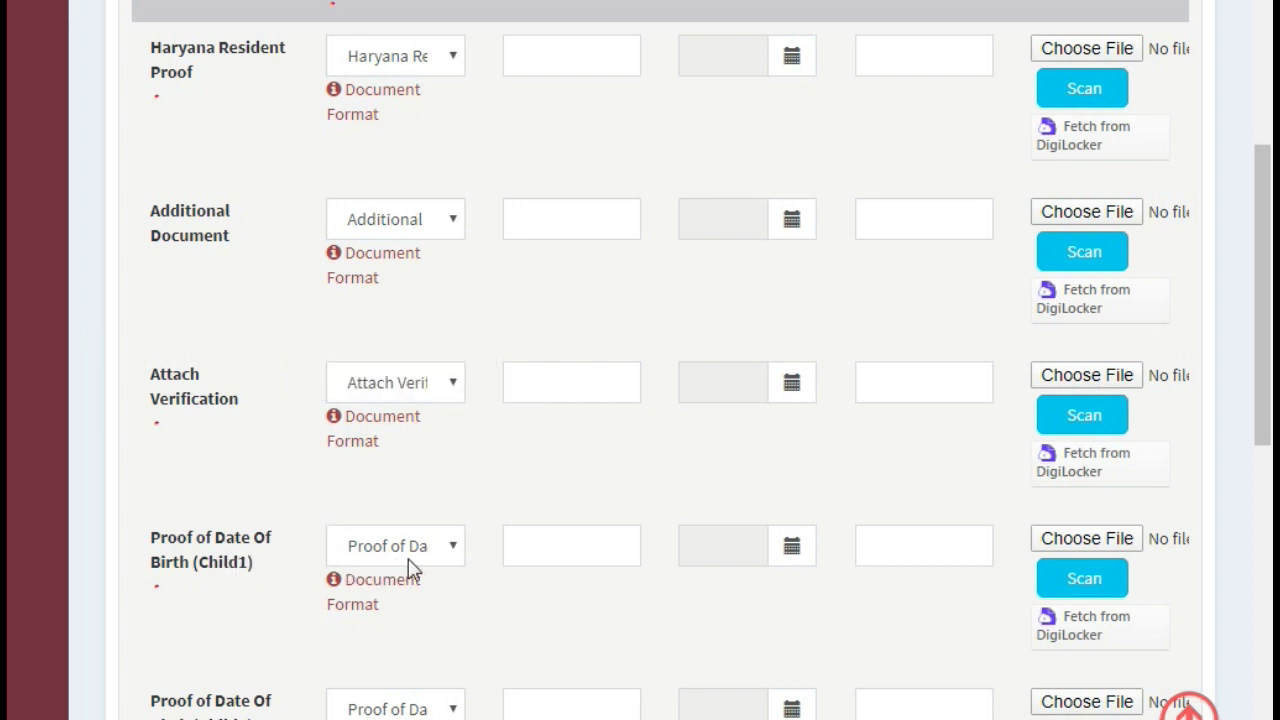
{"action": "scroll", "coordinate": [391, 640], "scroll_direction": "down", "scroll_amount": 4}
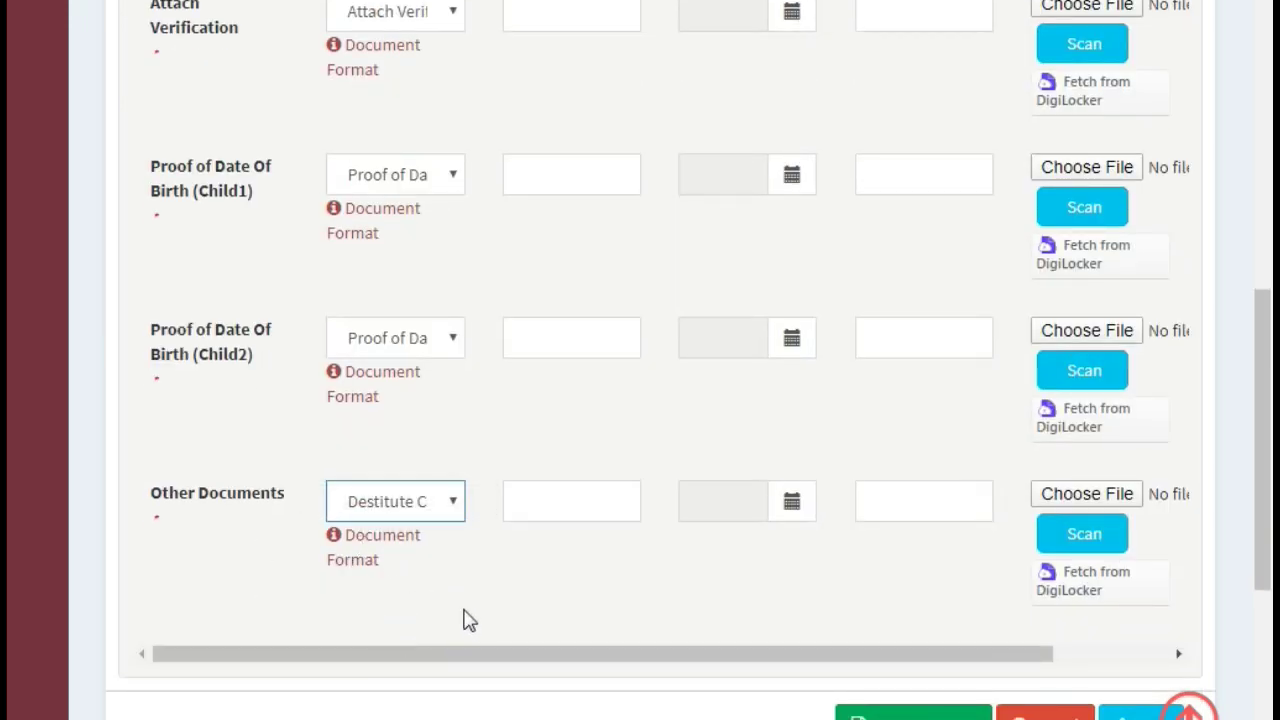
{"action": "scroll", "coordinate": [466, 617], "scroll_direction": "up", "scroll_amount": 3}
{"action": "scroll", "coordinate": [466, 617], "scroll_direction": "up", "scroll_amount": 1}
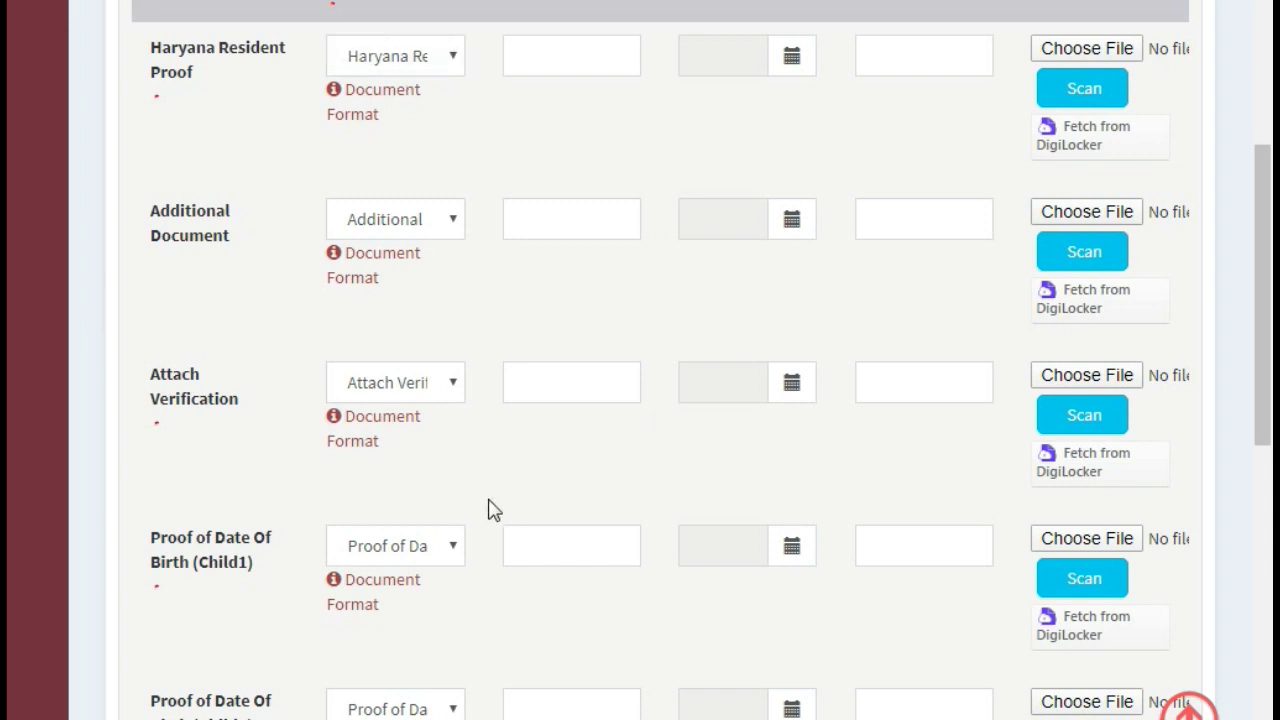
{"action": "scroll", "coordinate": [1265, 305], "scroll_direction": "down", "scroll_amount": 5}
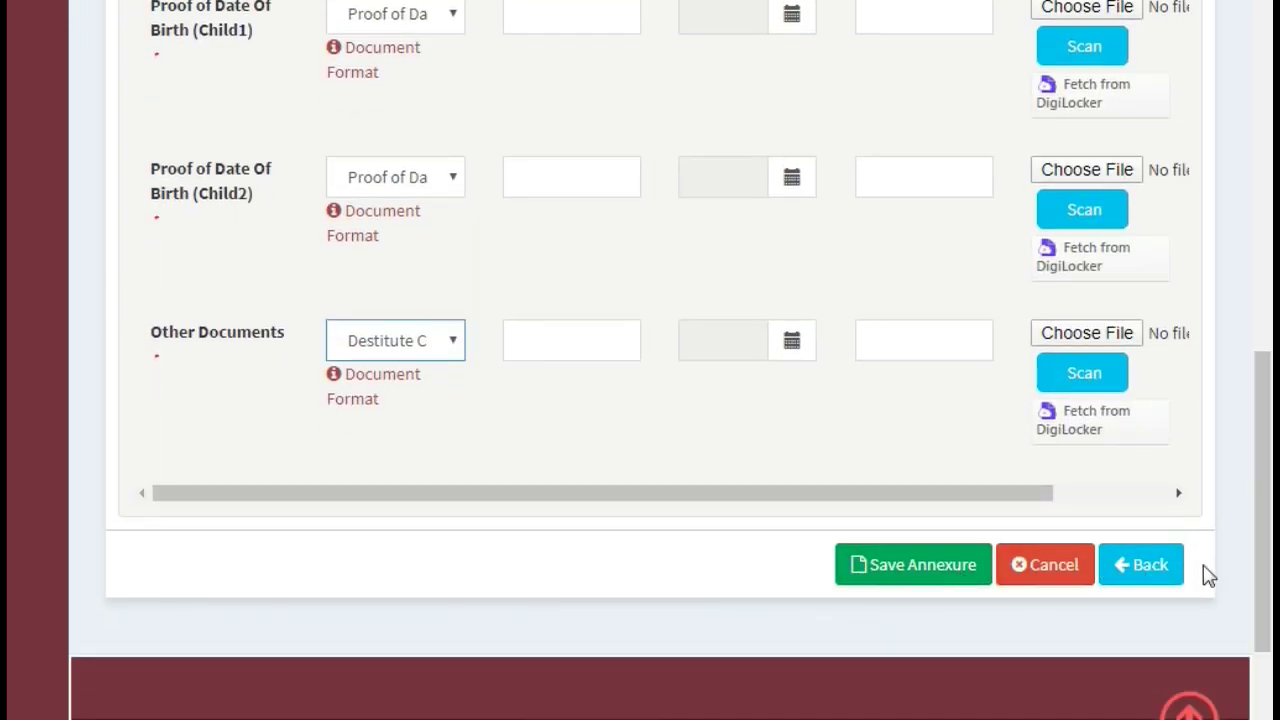
{"action": "left_click_drag", "start_coordinate": [1272, 470], "coordinate": [1272, 285]}
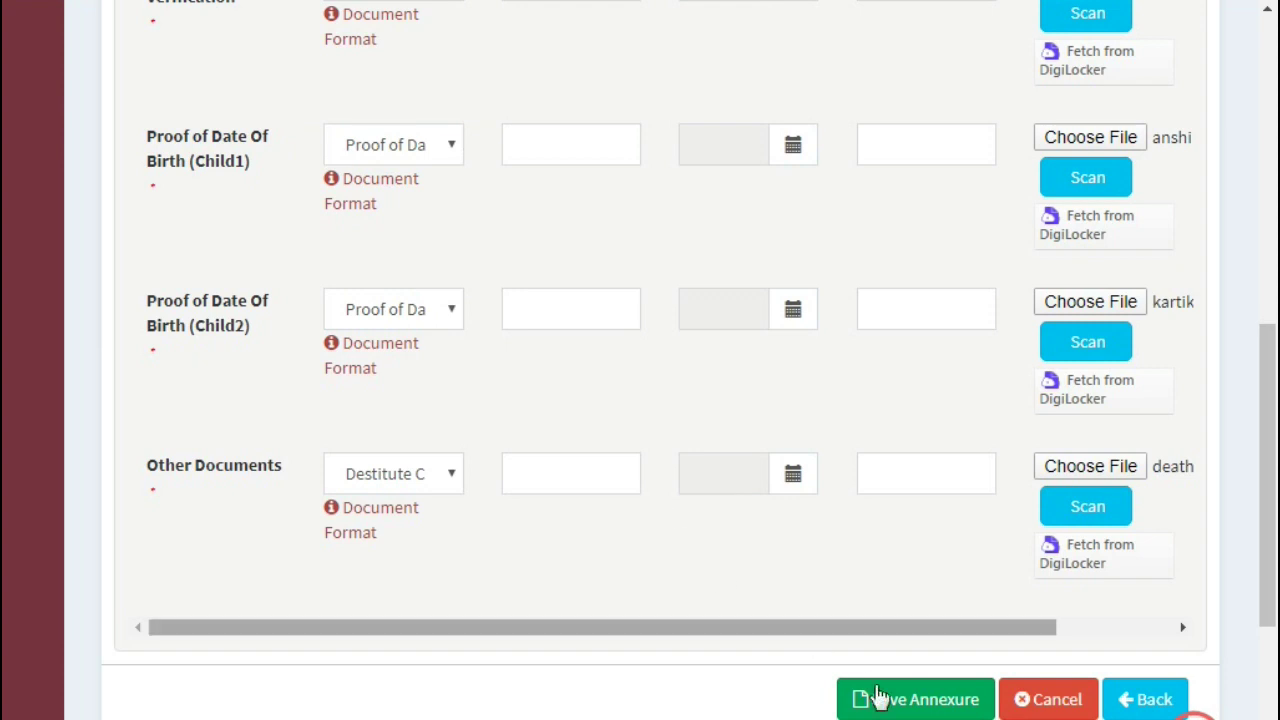
Save the annexures and review the uploaded entries in the enclosure list.
{"action": "left_click", "coordinate": [904, 702]}
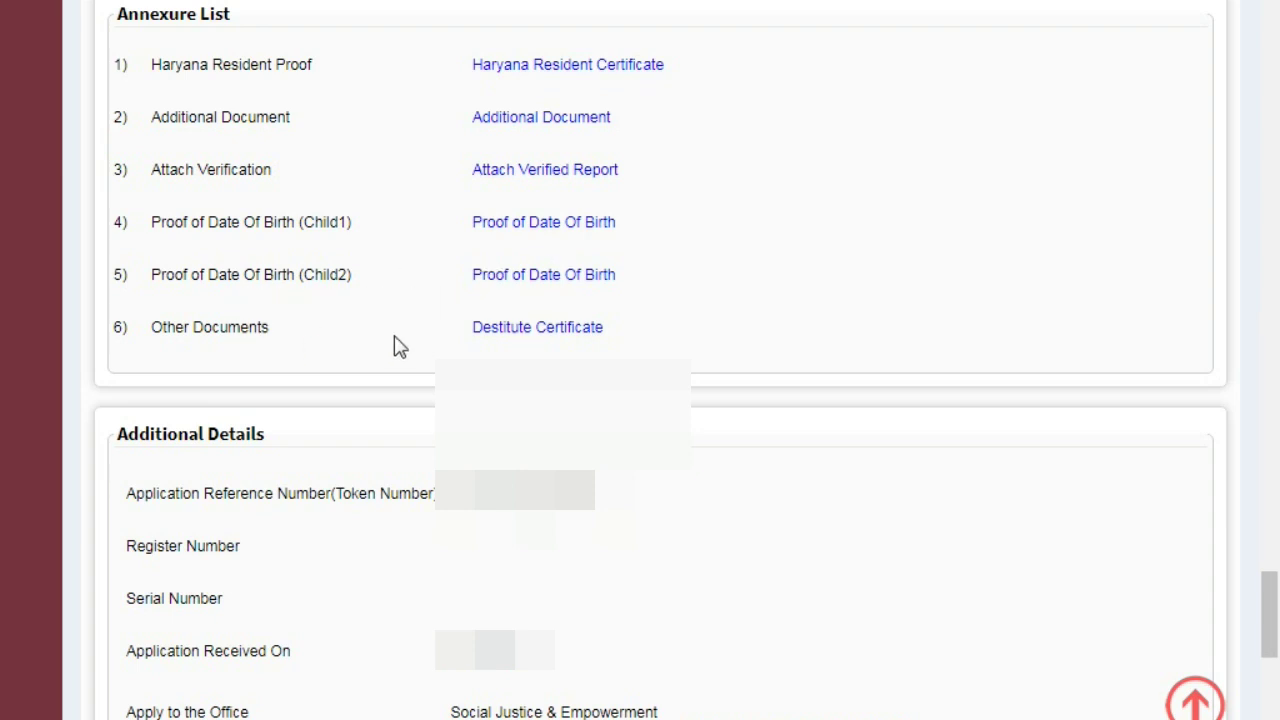
{"action": "scroll", "coordinate": [433, 522], "scroll_direction": "down", "scroll_amount": 3}
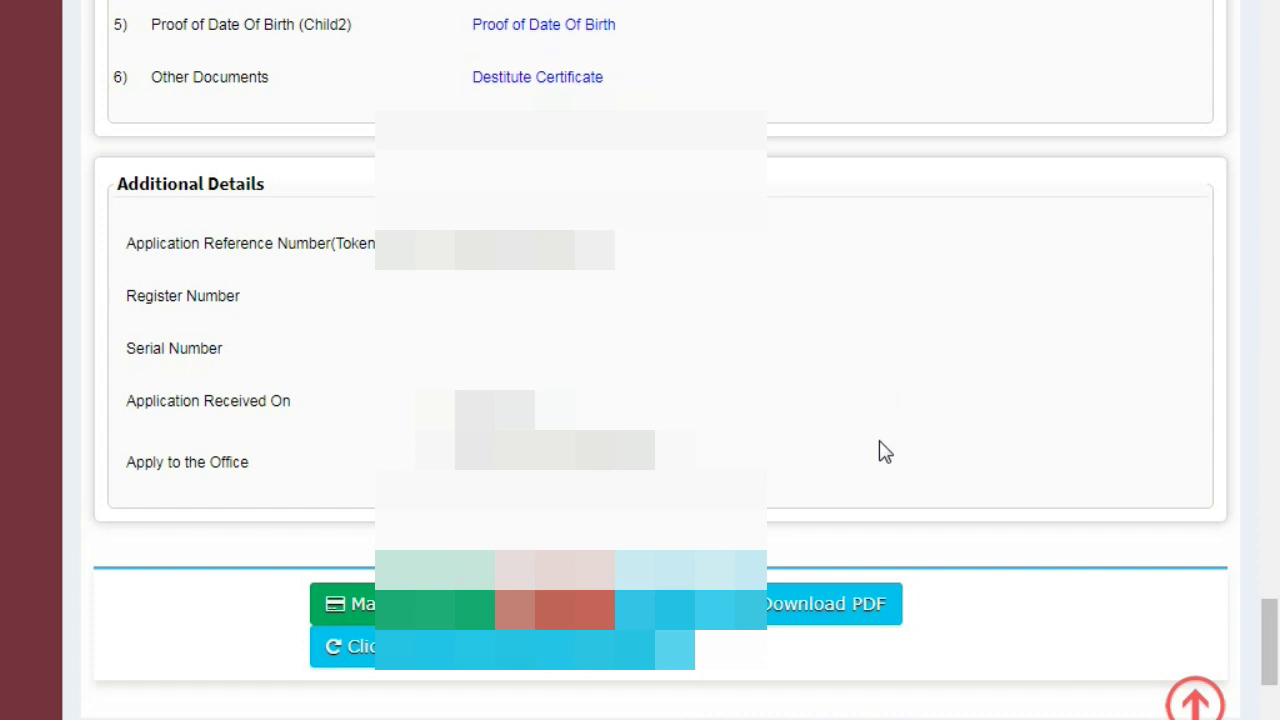
{"action": "scroll", "coordinate": [880, 452], "scroll_direction": "up", "scroll_amount": 1}
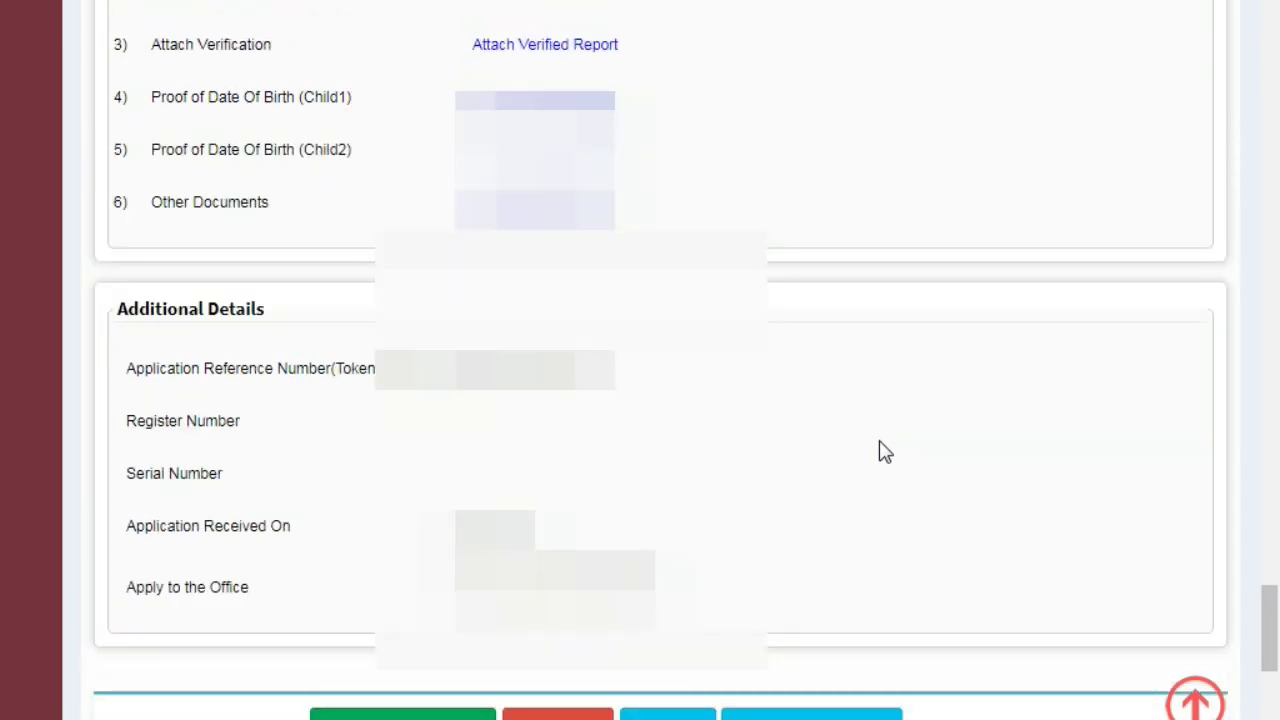